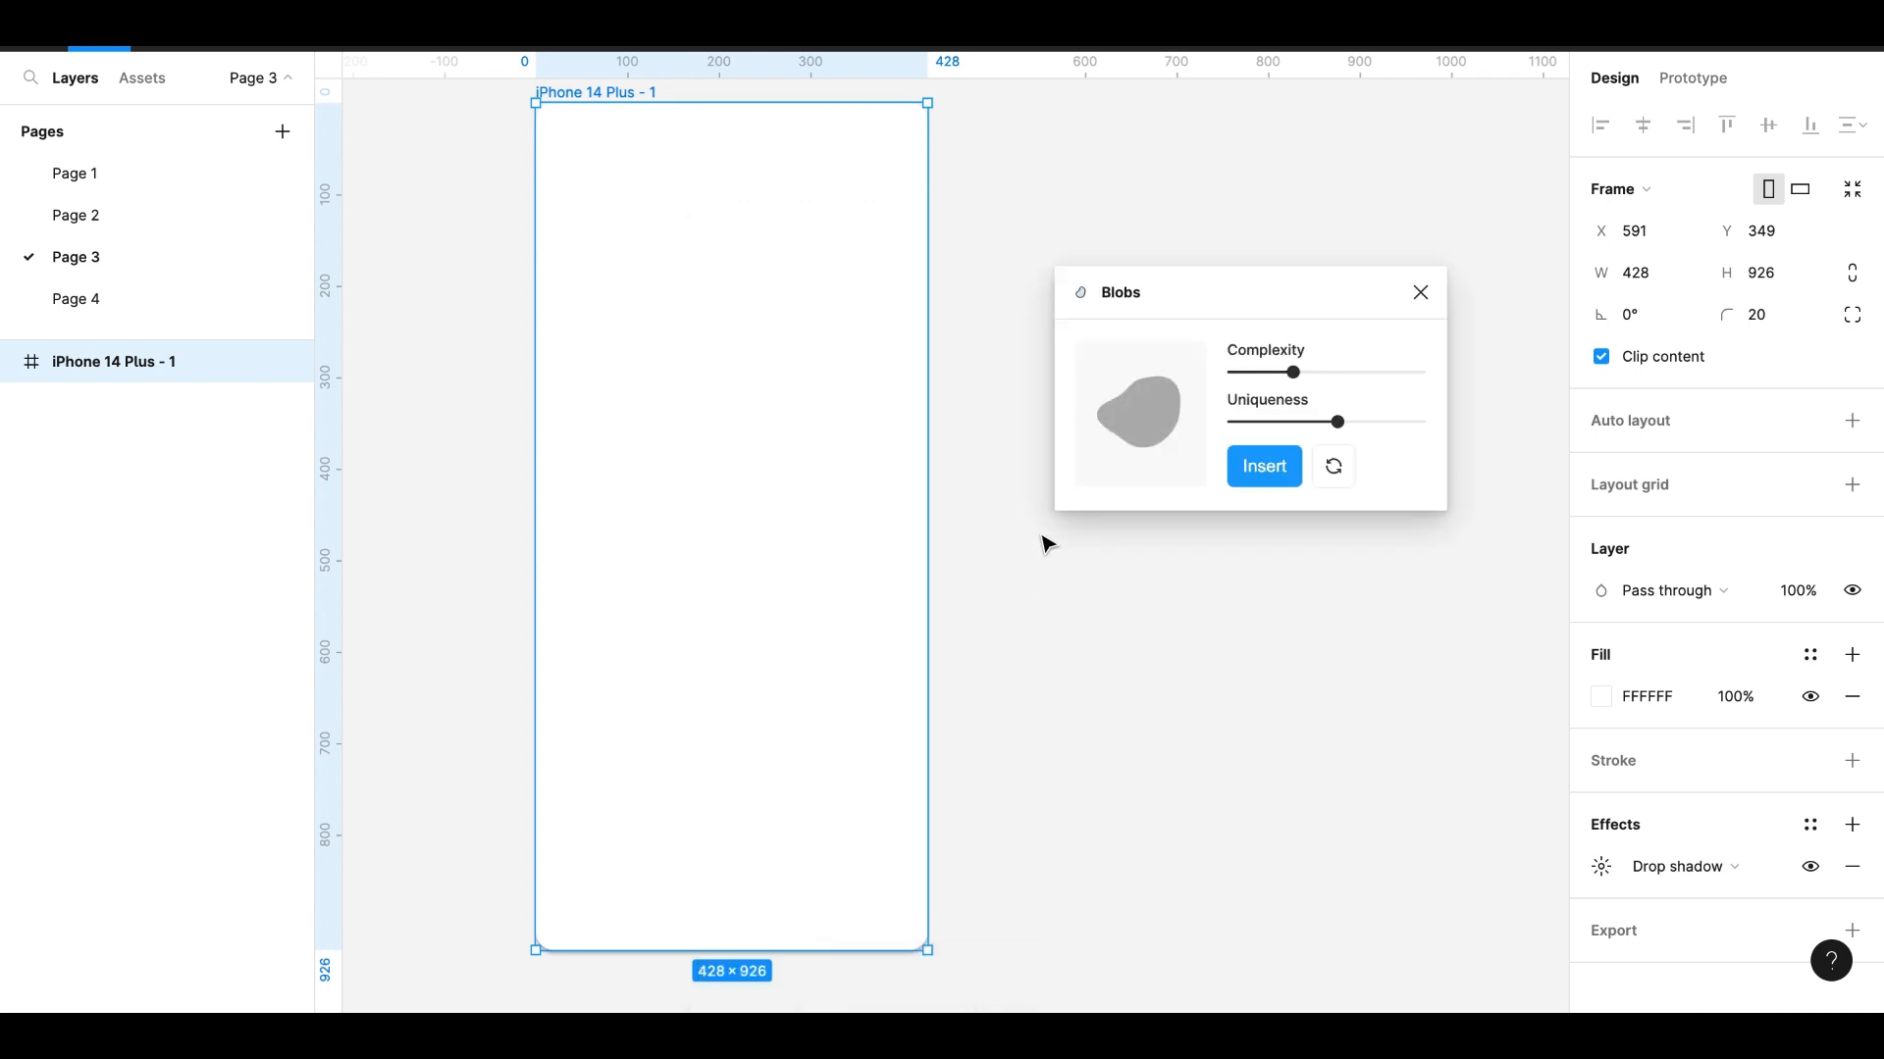
# - Insert three differently shaped random blobs onto the canvas and close the Blobs generator
pyautogui.click(1268, 473)
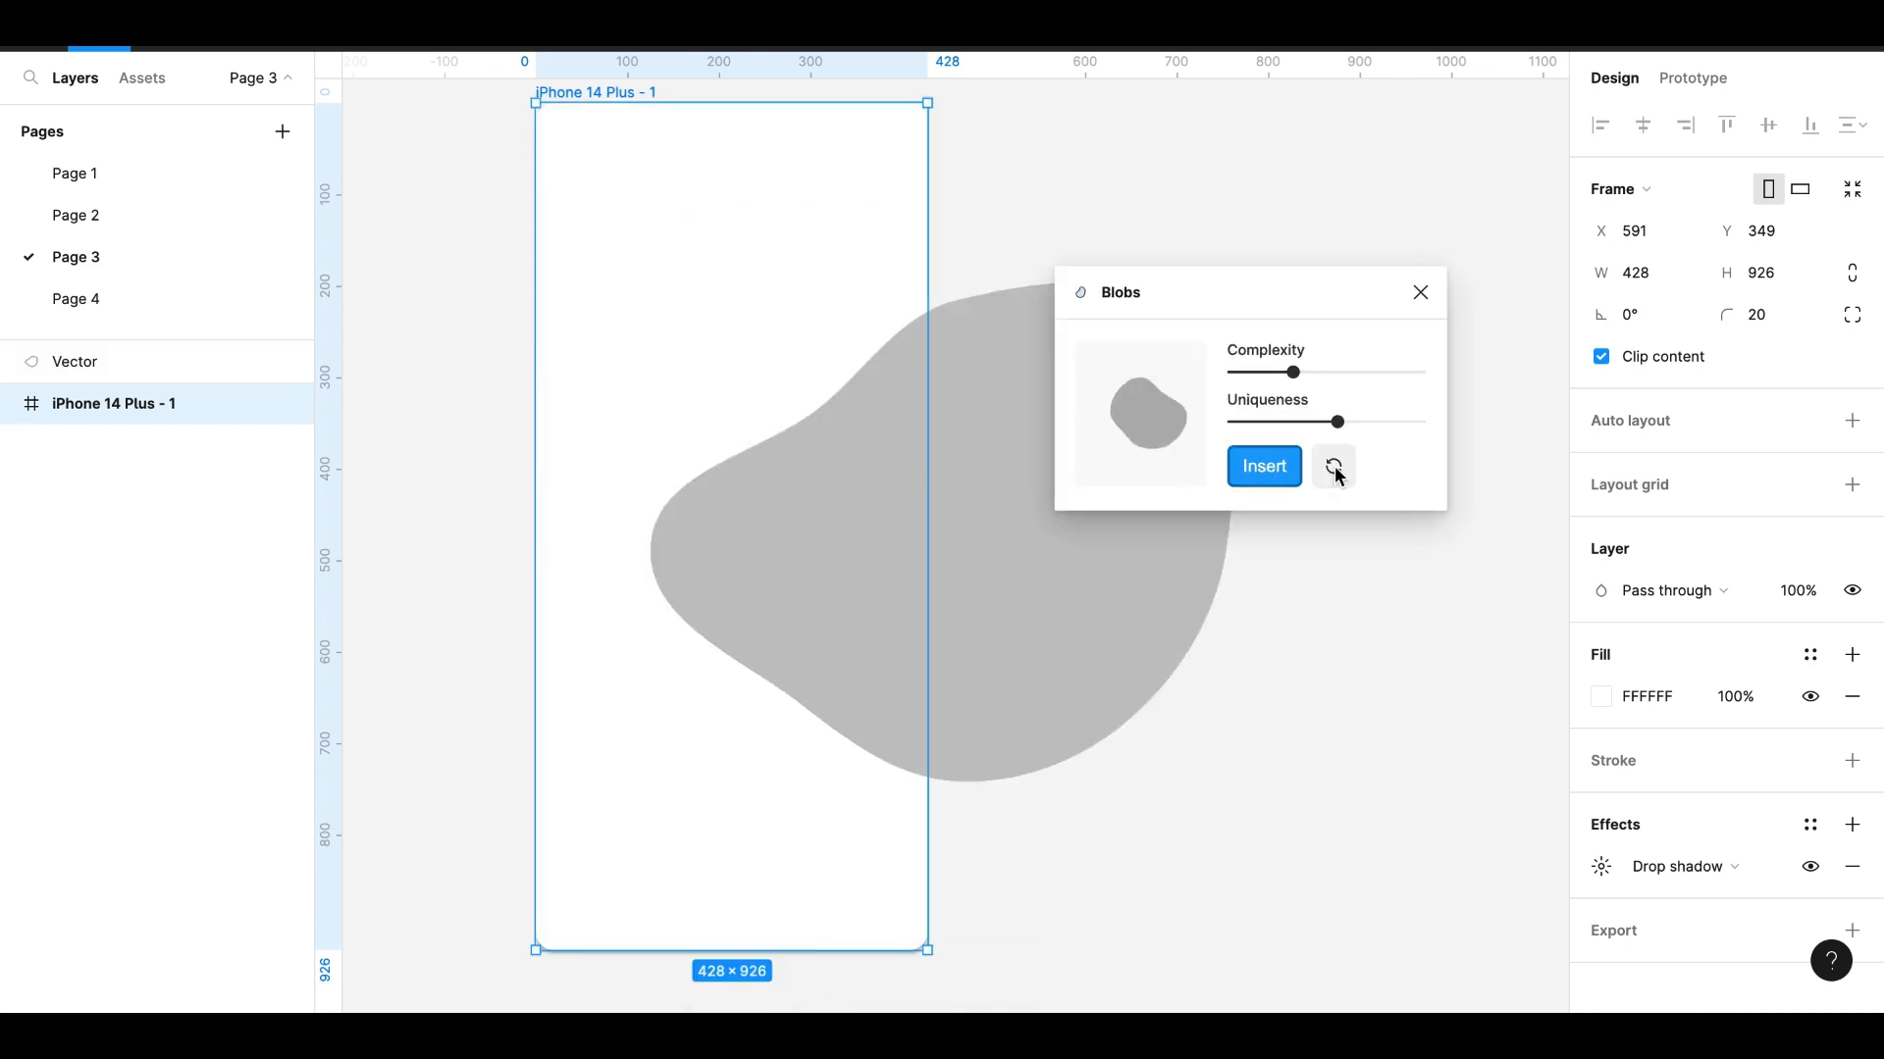
pyautogui.click(1278, 478)
pyautogui.click(1331, 466)
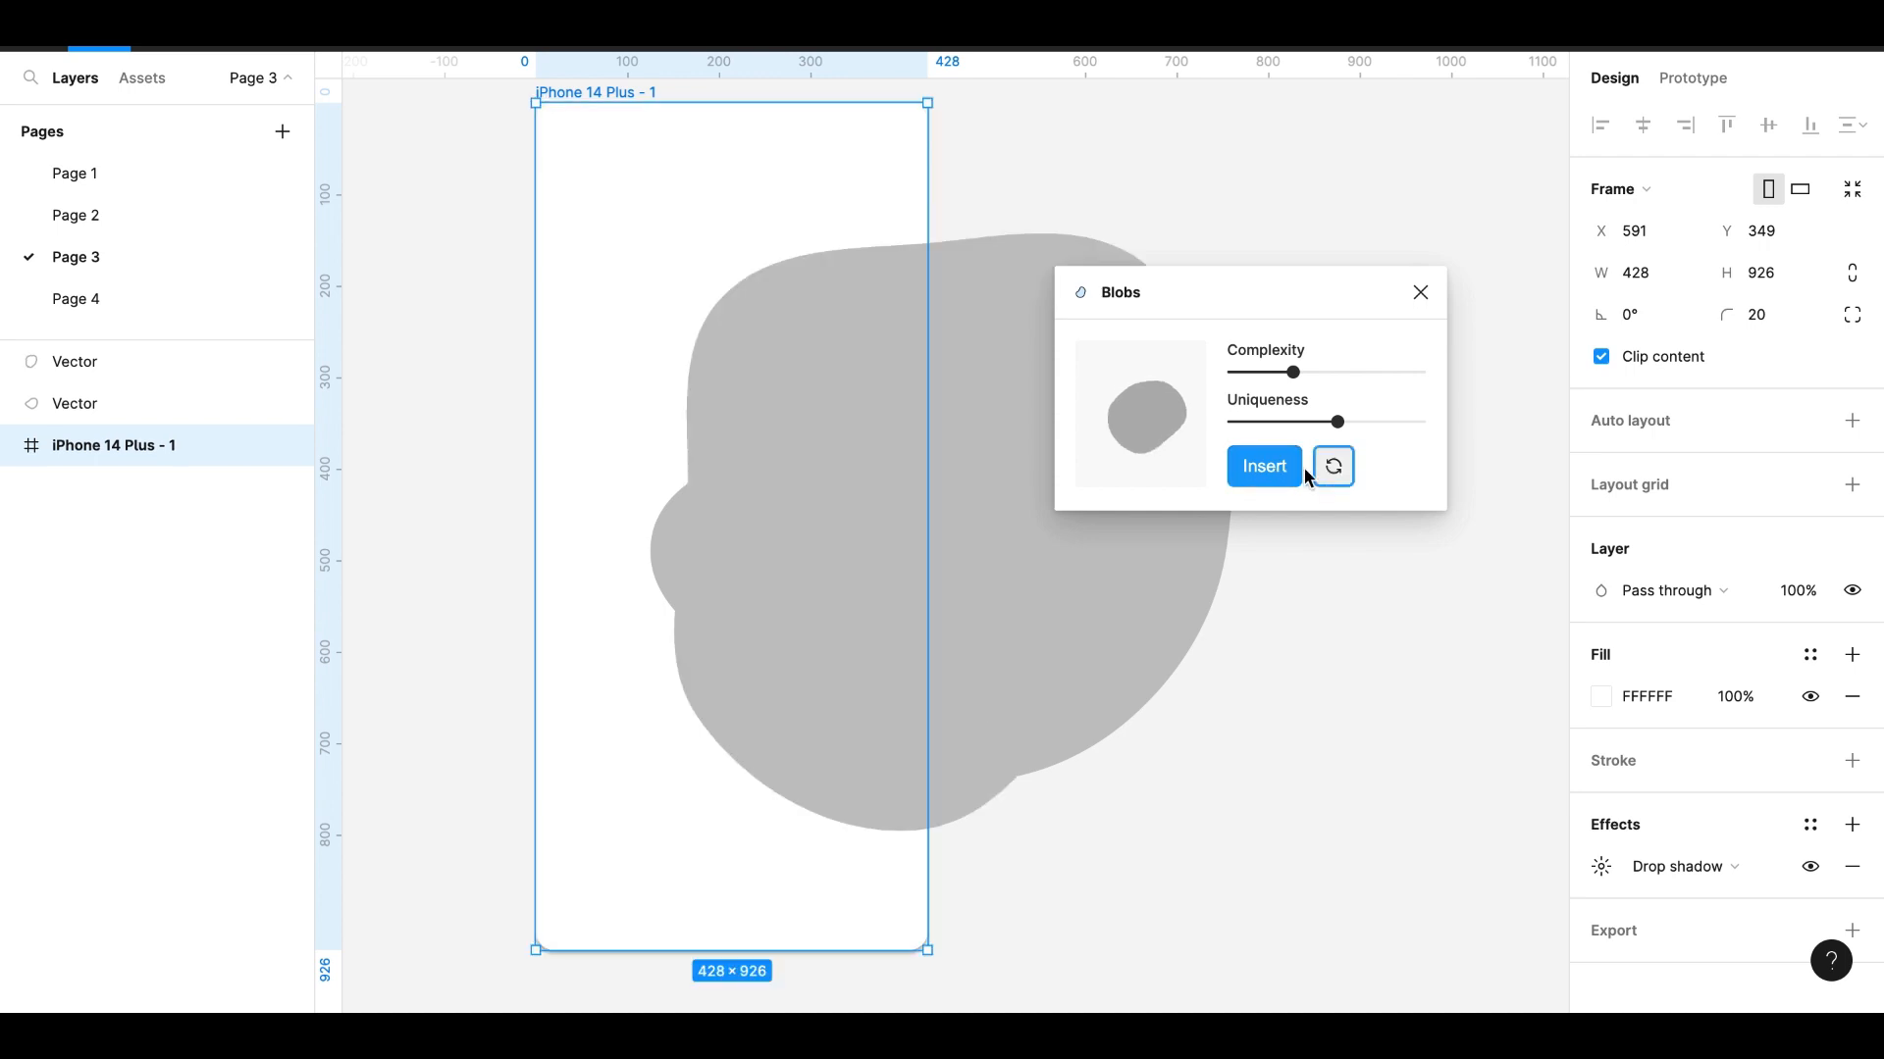
pyautogui.click(1284, 475)
pyautogui.click(1420, 293)
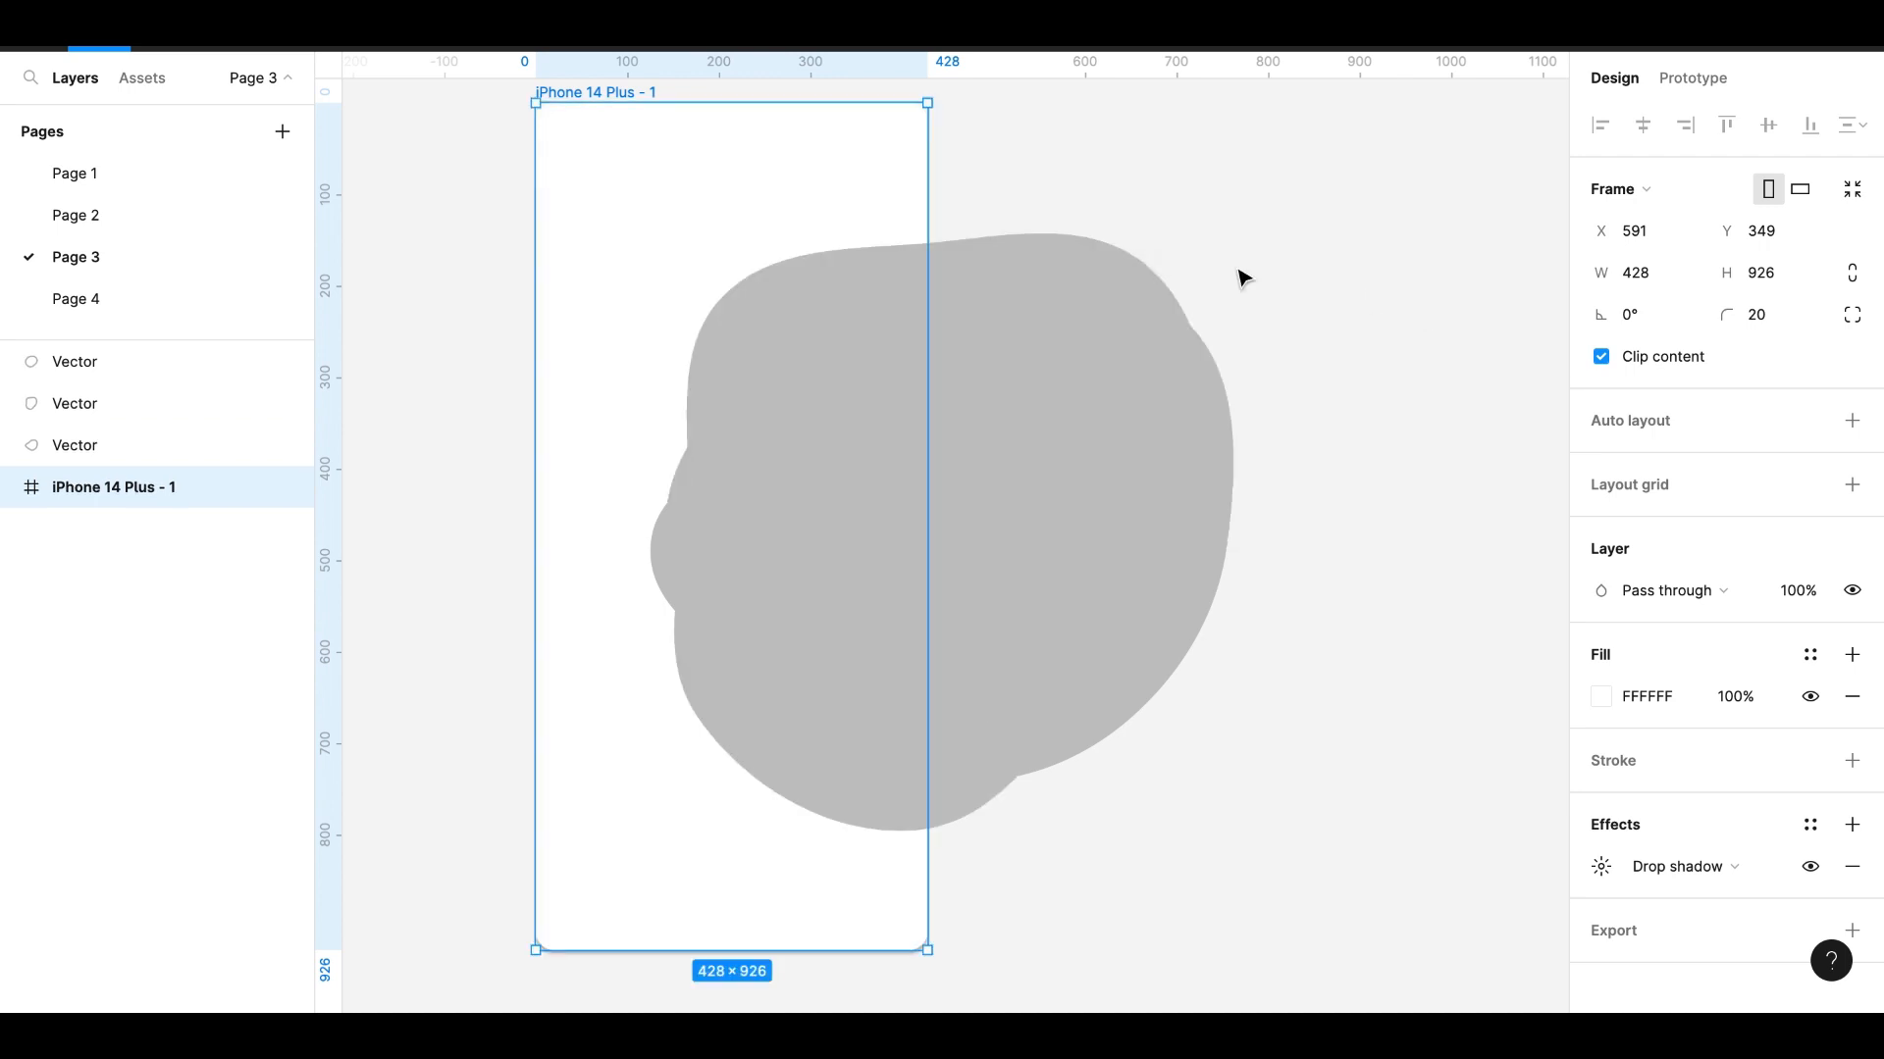
# - Move the topmost blob into the phone frame's upper left, resized to about 412 × 381 and partly past the frame's edge
pyautogui.moveTo(1073, 332); pyautogui.dragTo(803, 181)
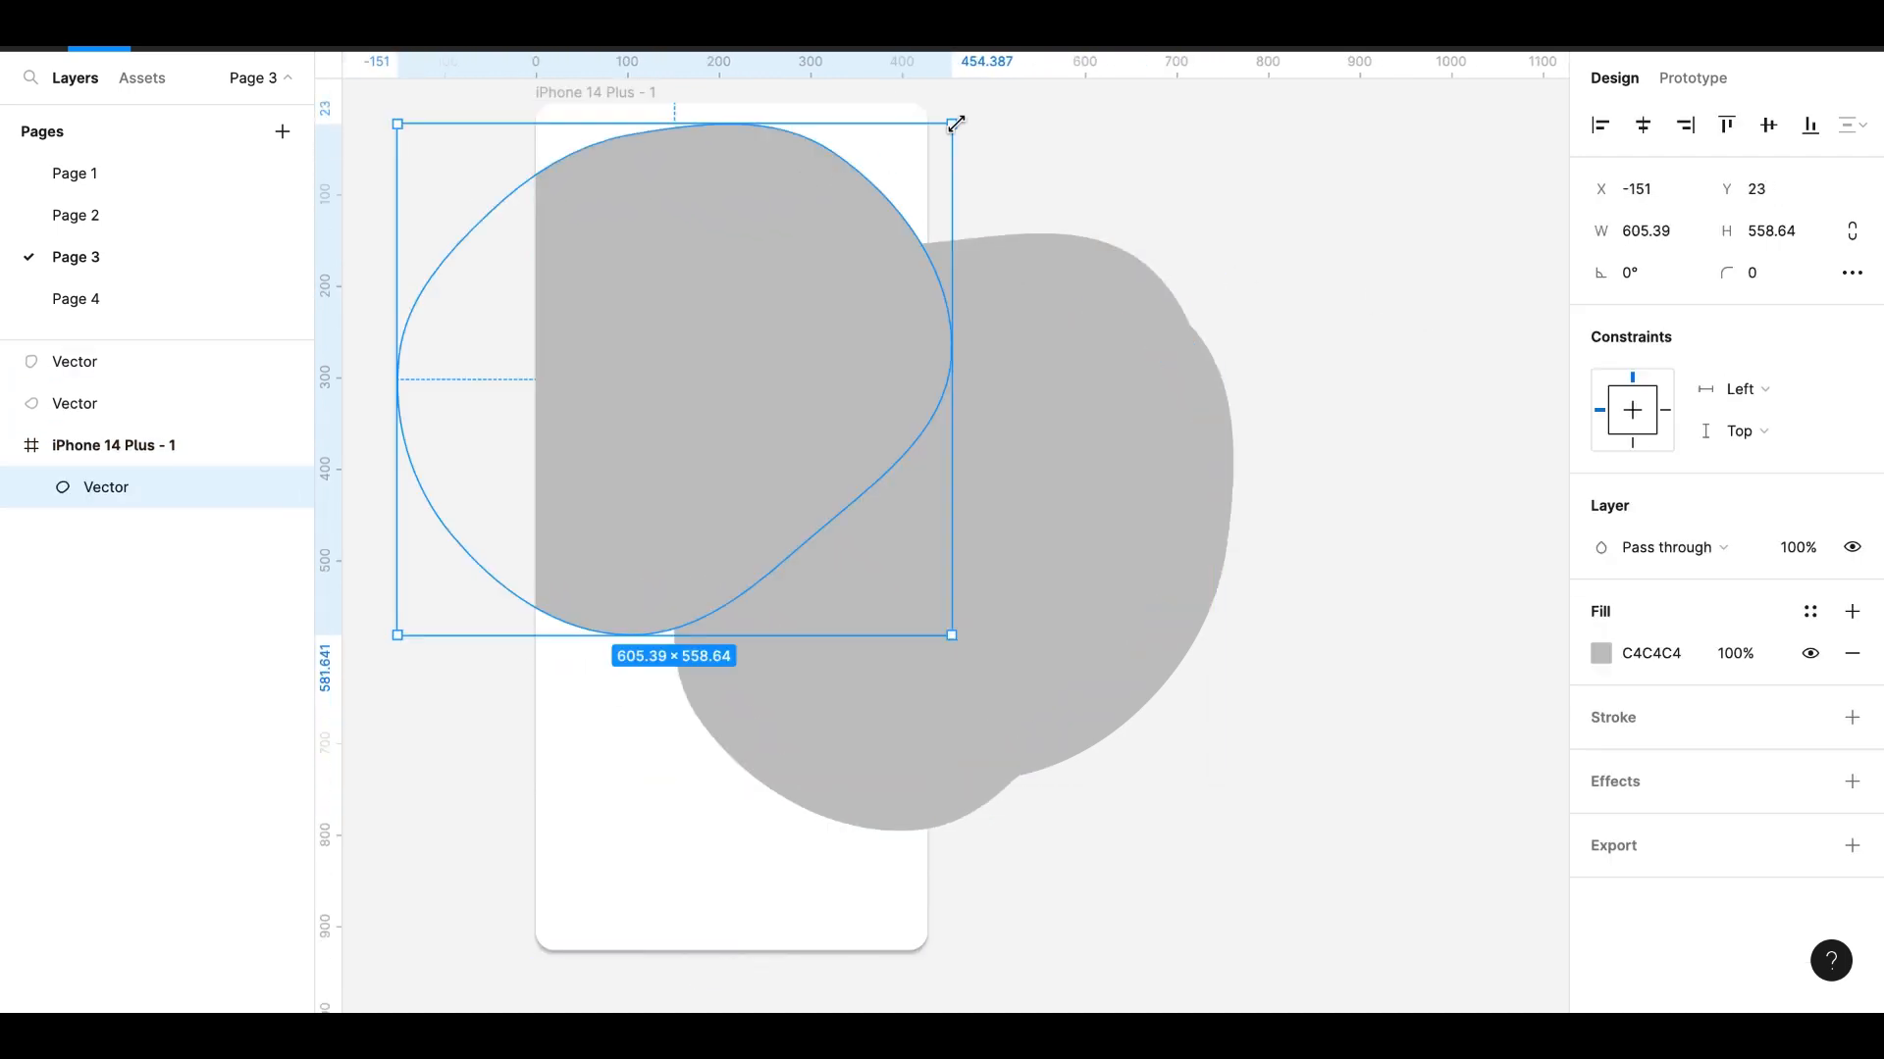
pyautogui.moveTo(955, 123); pyautogui.dragTo(769, 285)
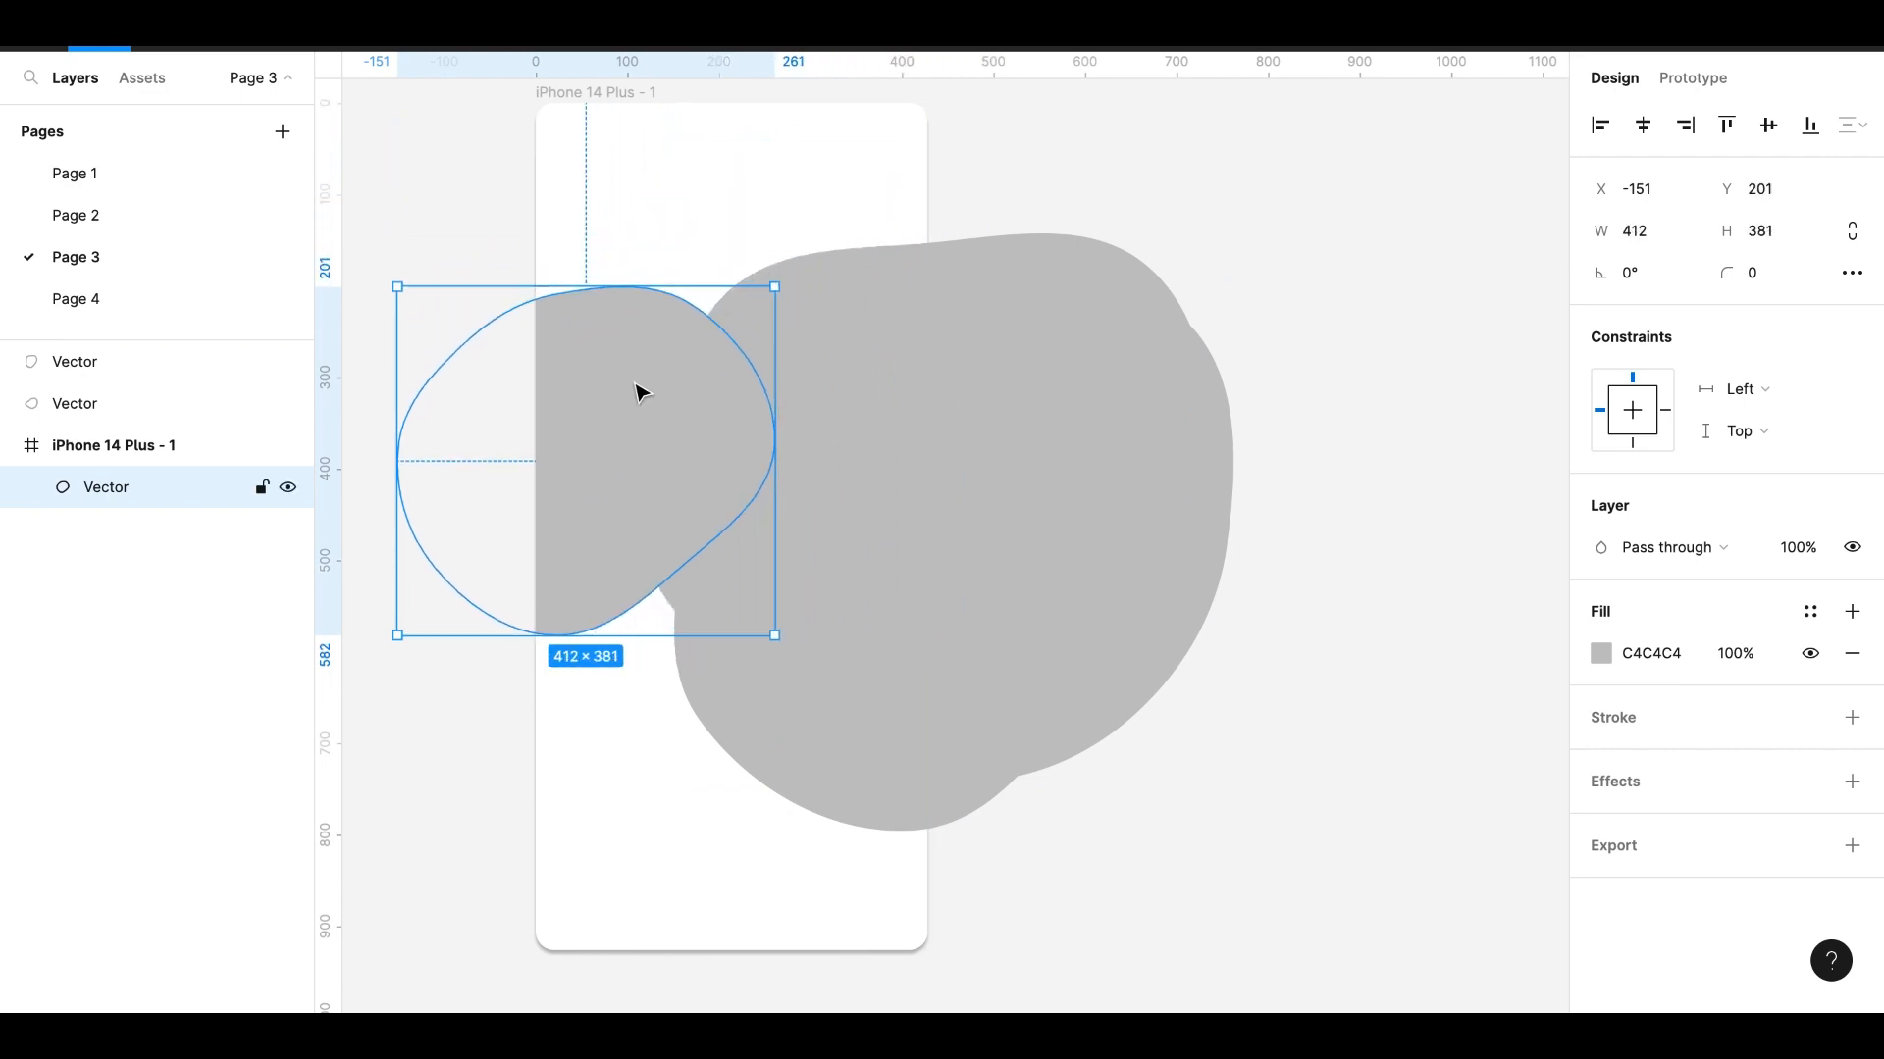
pyautogui.moveTo(638, 391); pyautogui.dragTo(690, 177)
# - Shrink the next blob to about 377 × 412 and place it over the lower half of the phone frame
pyautogui.click(1004, 342)
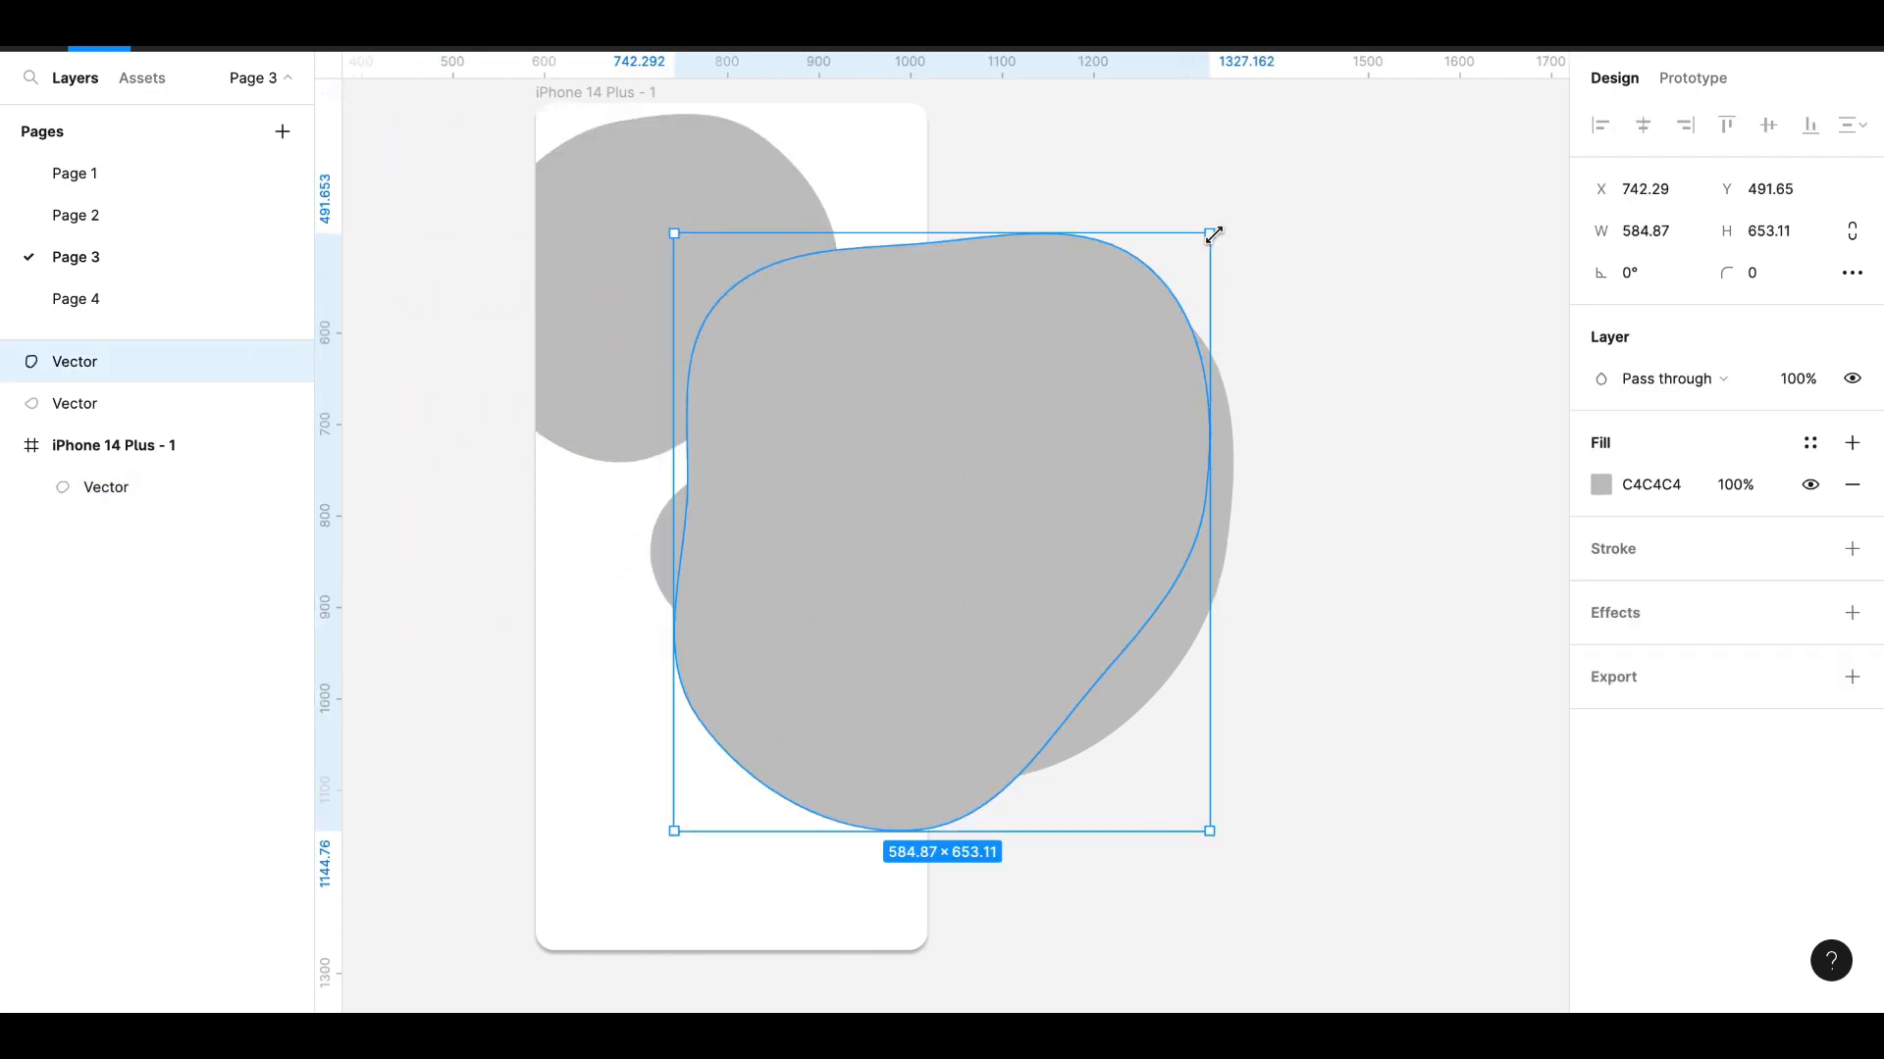
pyautogui.moveTo(1213, 234); pyautogui.dragTo(1017, 451)
pyautogui.moveTo(921, 530); pyautogui.dragTo(747, 647)
# - Shrink the remaining large blob to about 419 × 358 and place it across the frame's right edge
pyautogui.click(1092, 485)
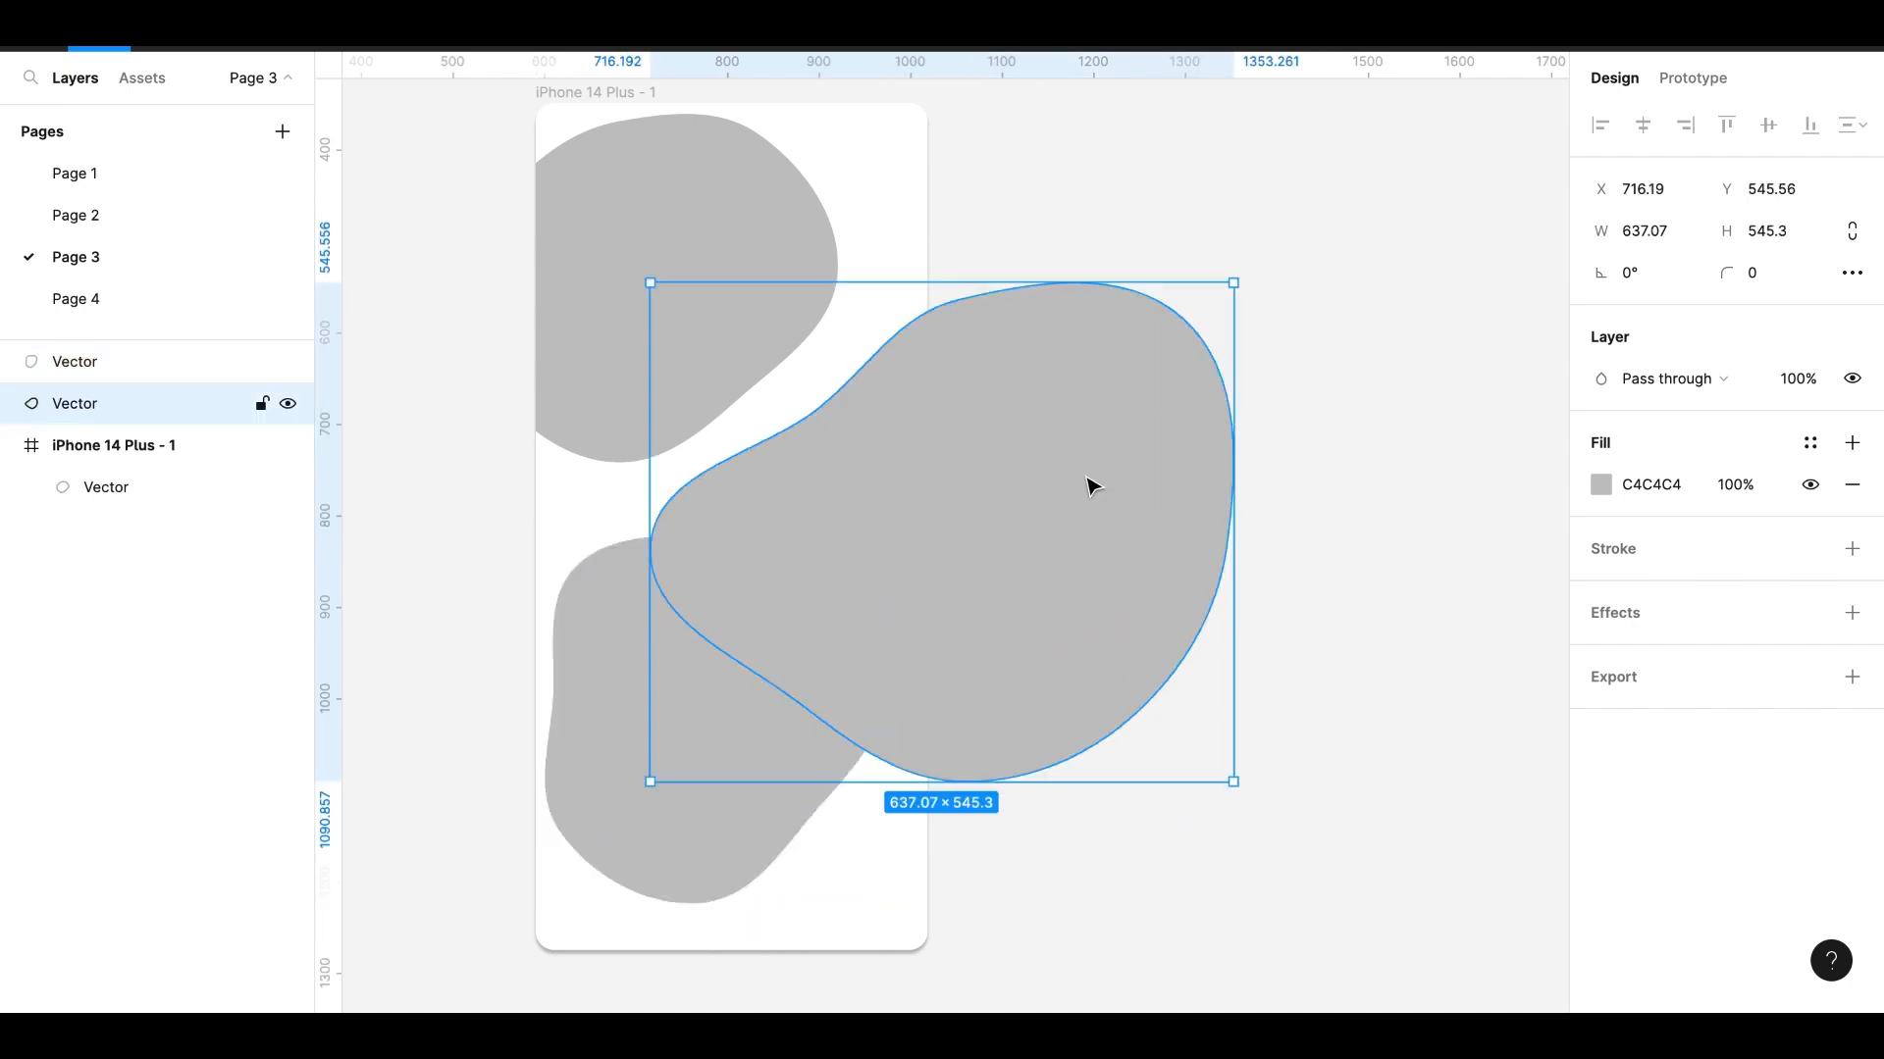
pyautogui.moveTo(1233, 284); pyautogui.dragTo(1034, 454)
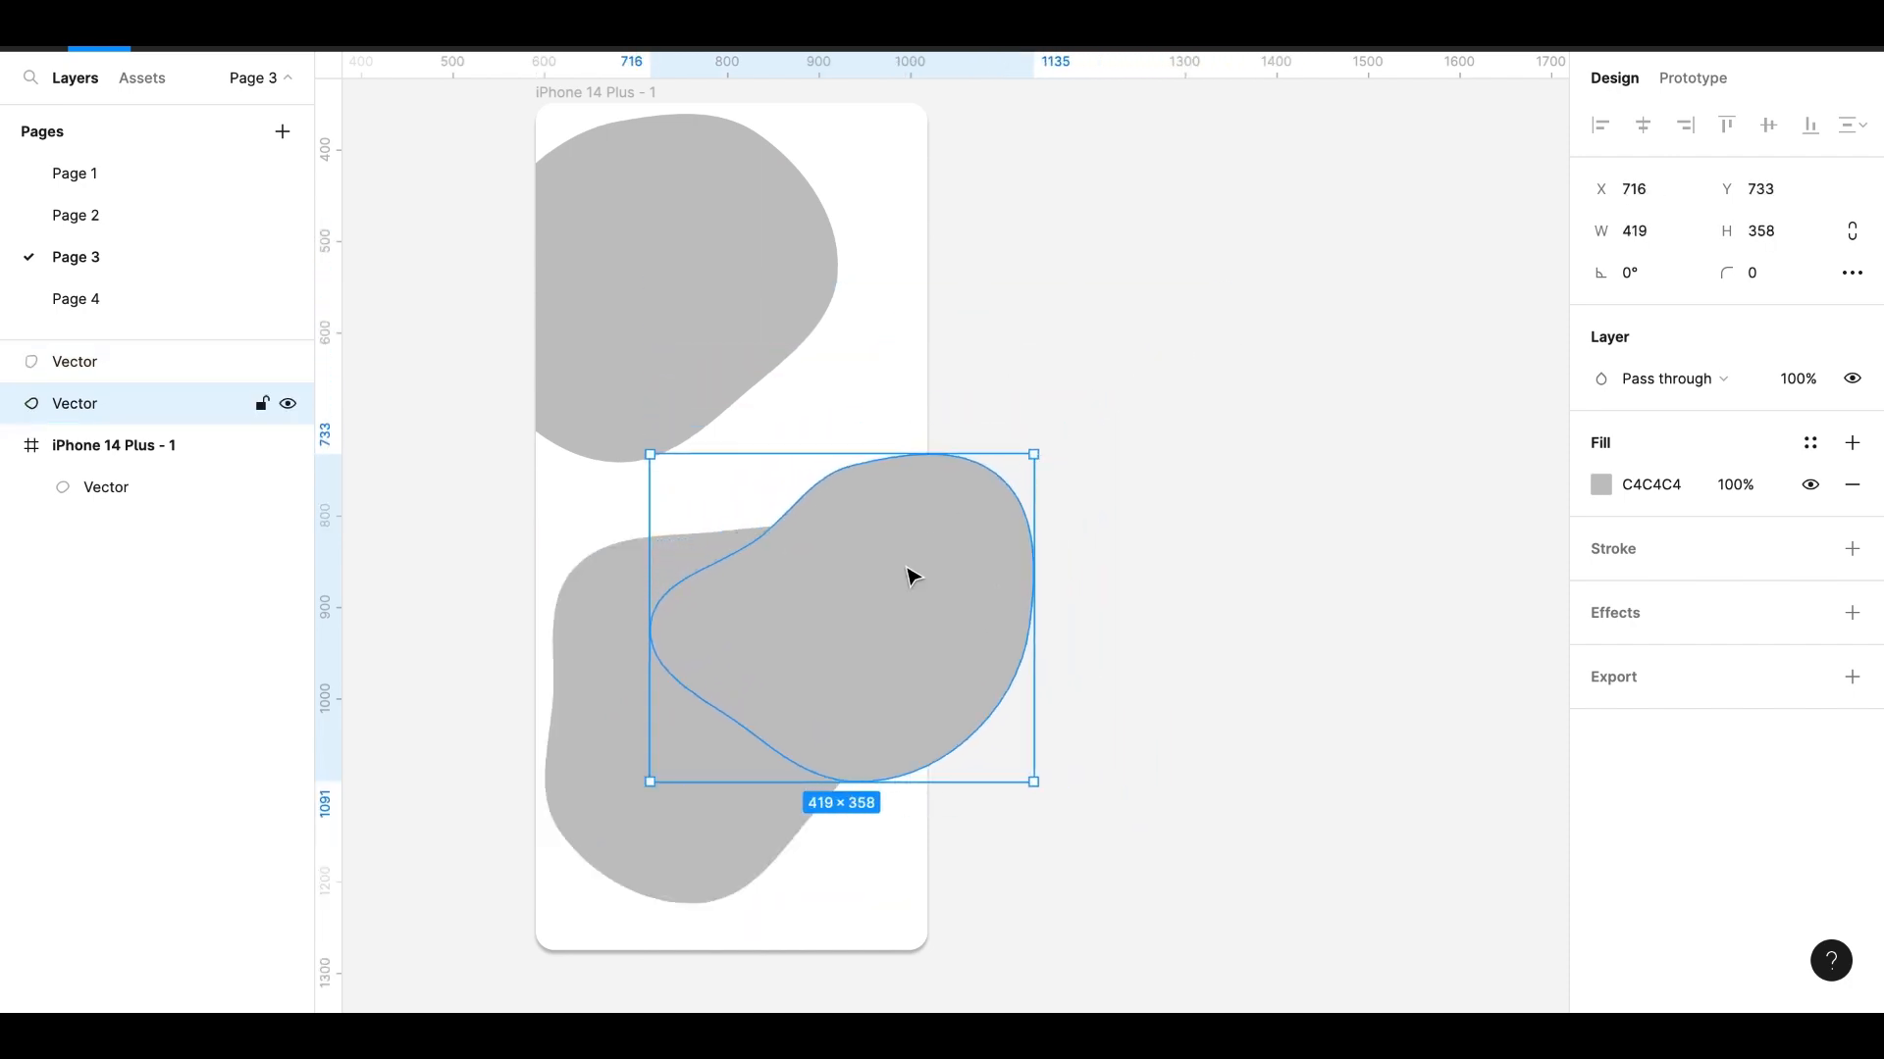
pyautogui.moveTo(912, 576); pyautogui.dragTo(1024, 377)
# - Shrink the lower blob to about 331 × 364 and the upper-left one to 331 × 282, then nest the right blob inside the frame
pyautogui.click(778, 708)
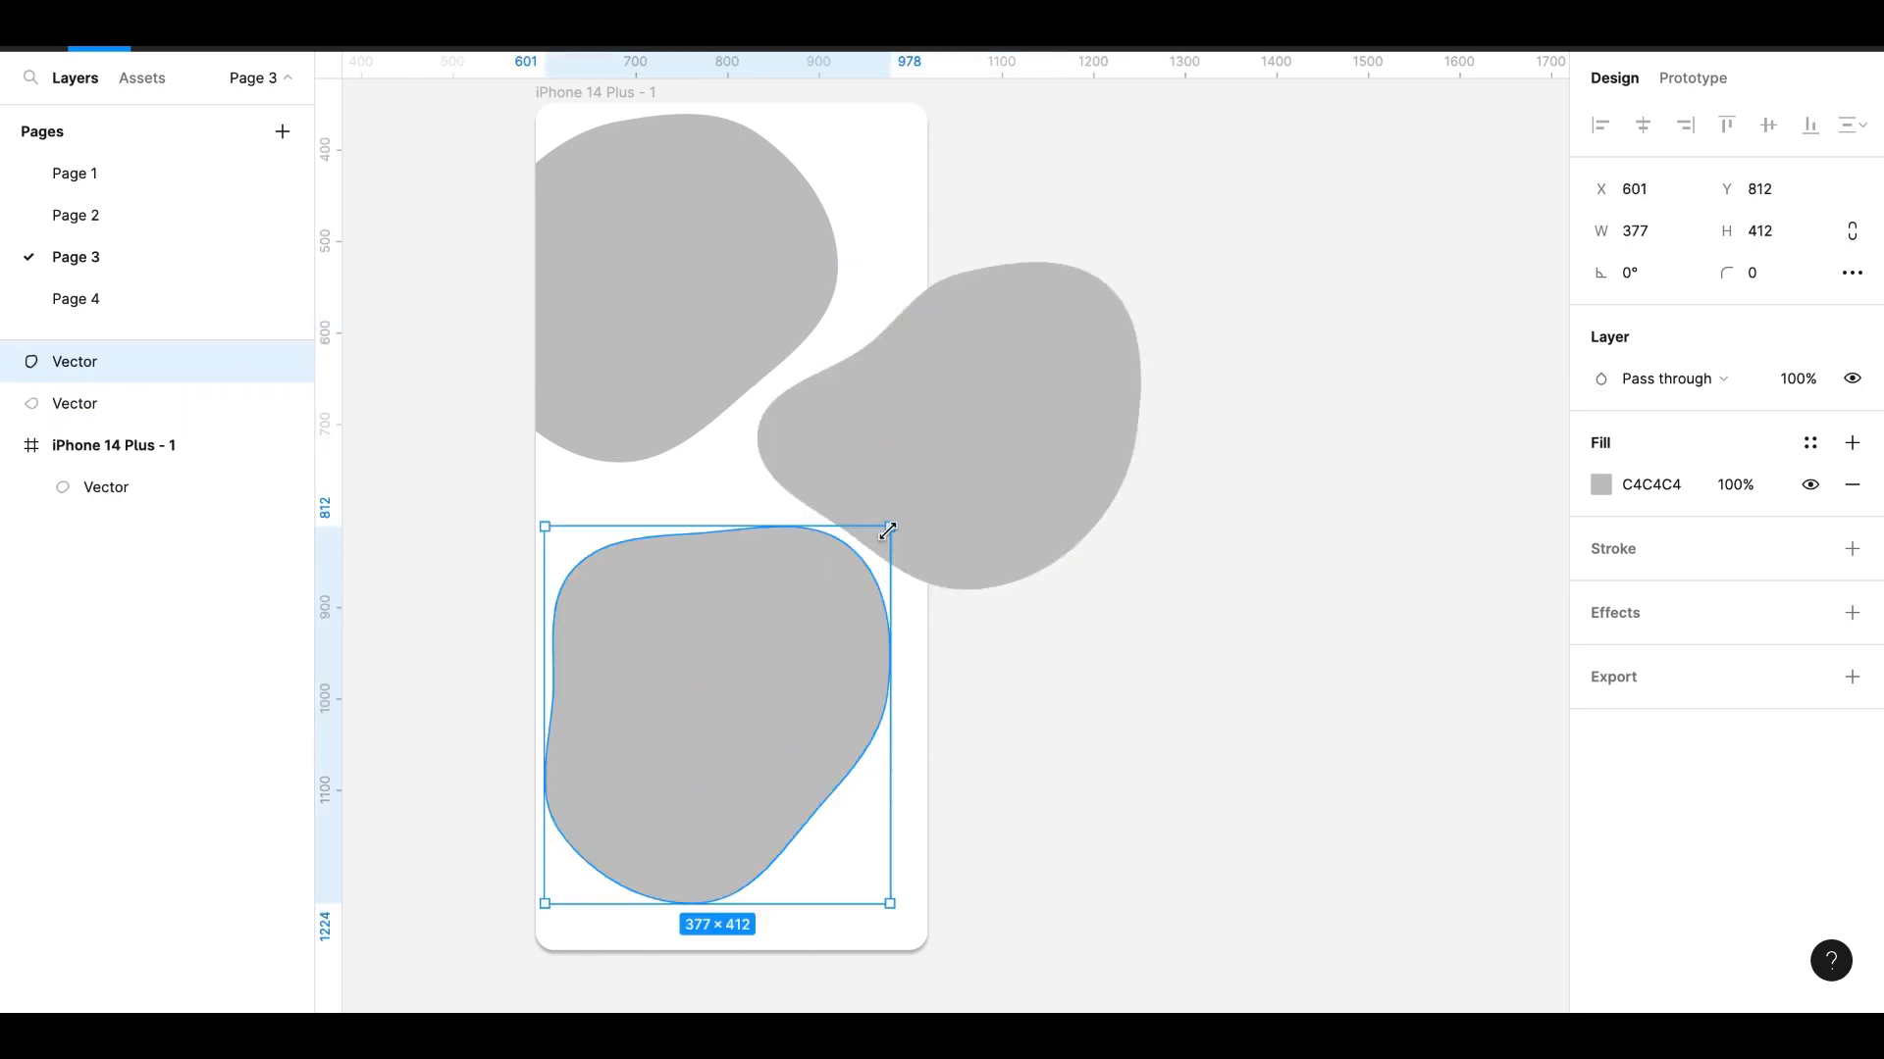
pyautogui.moveTo(887, 530); pyautogui.dragTo(848, 571)
pyautogui.click(711, 359)
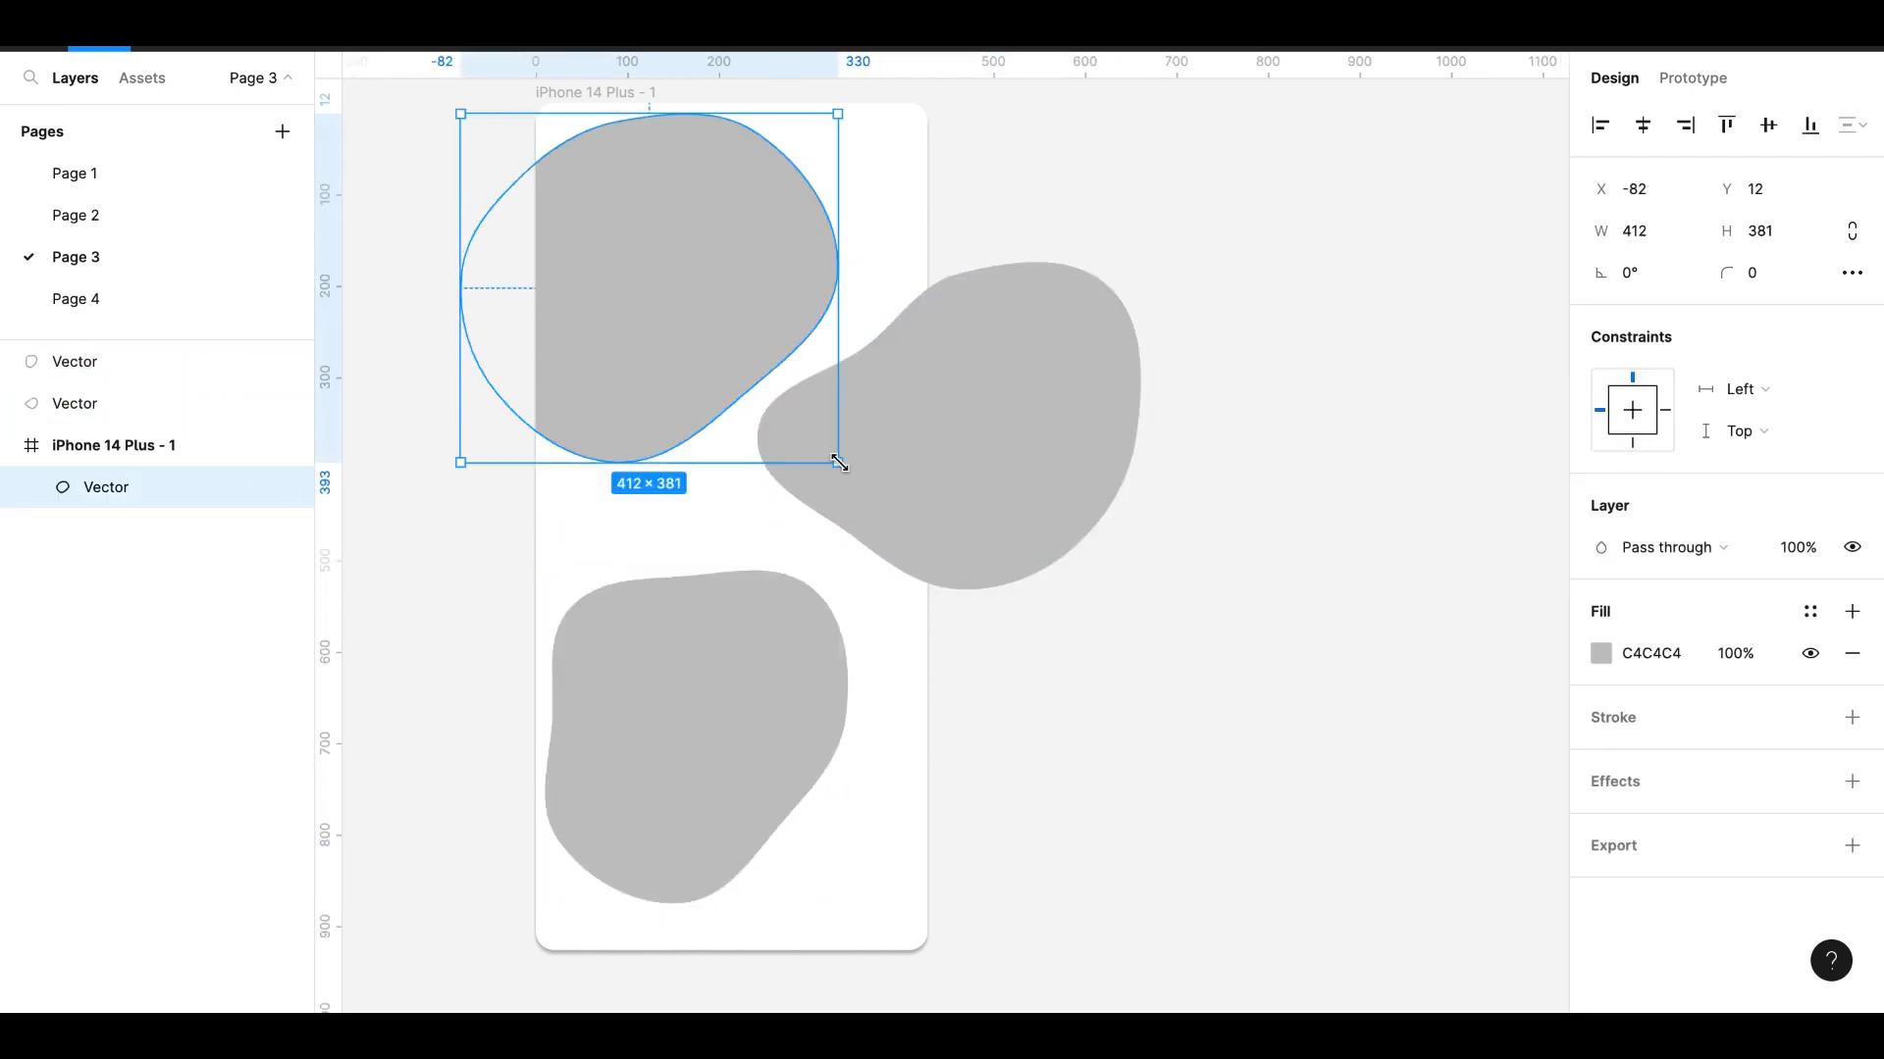
pyautogui.moveTo(839, 462); pyautogui.dragTo(764, 371)
pyautogui.moveTo(622, 282); pyautogui.dragTo(650, 401)
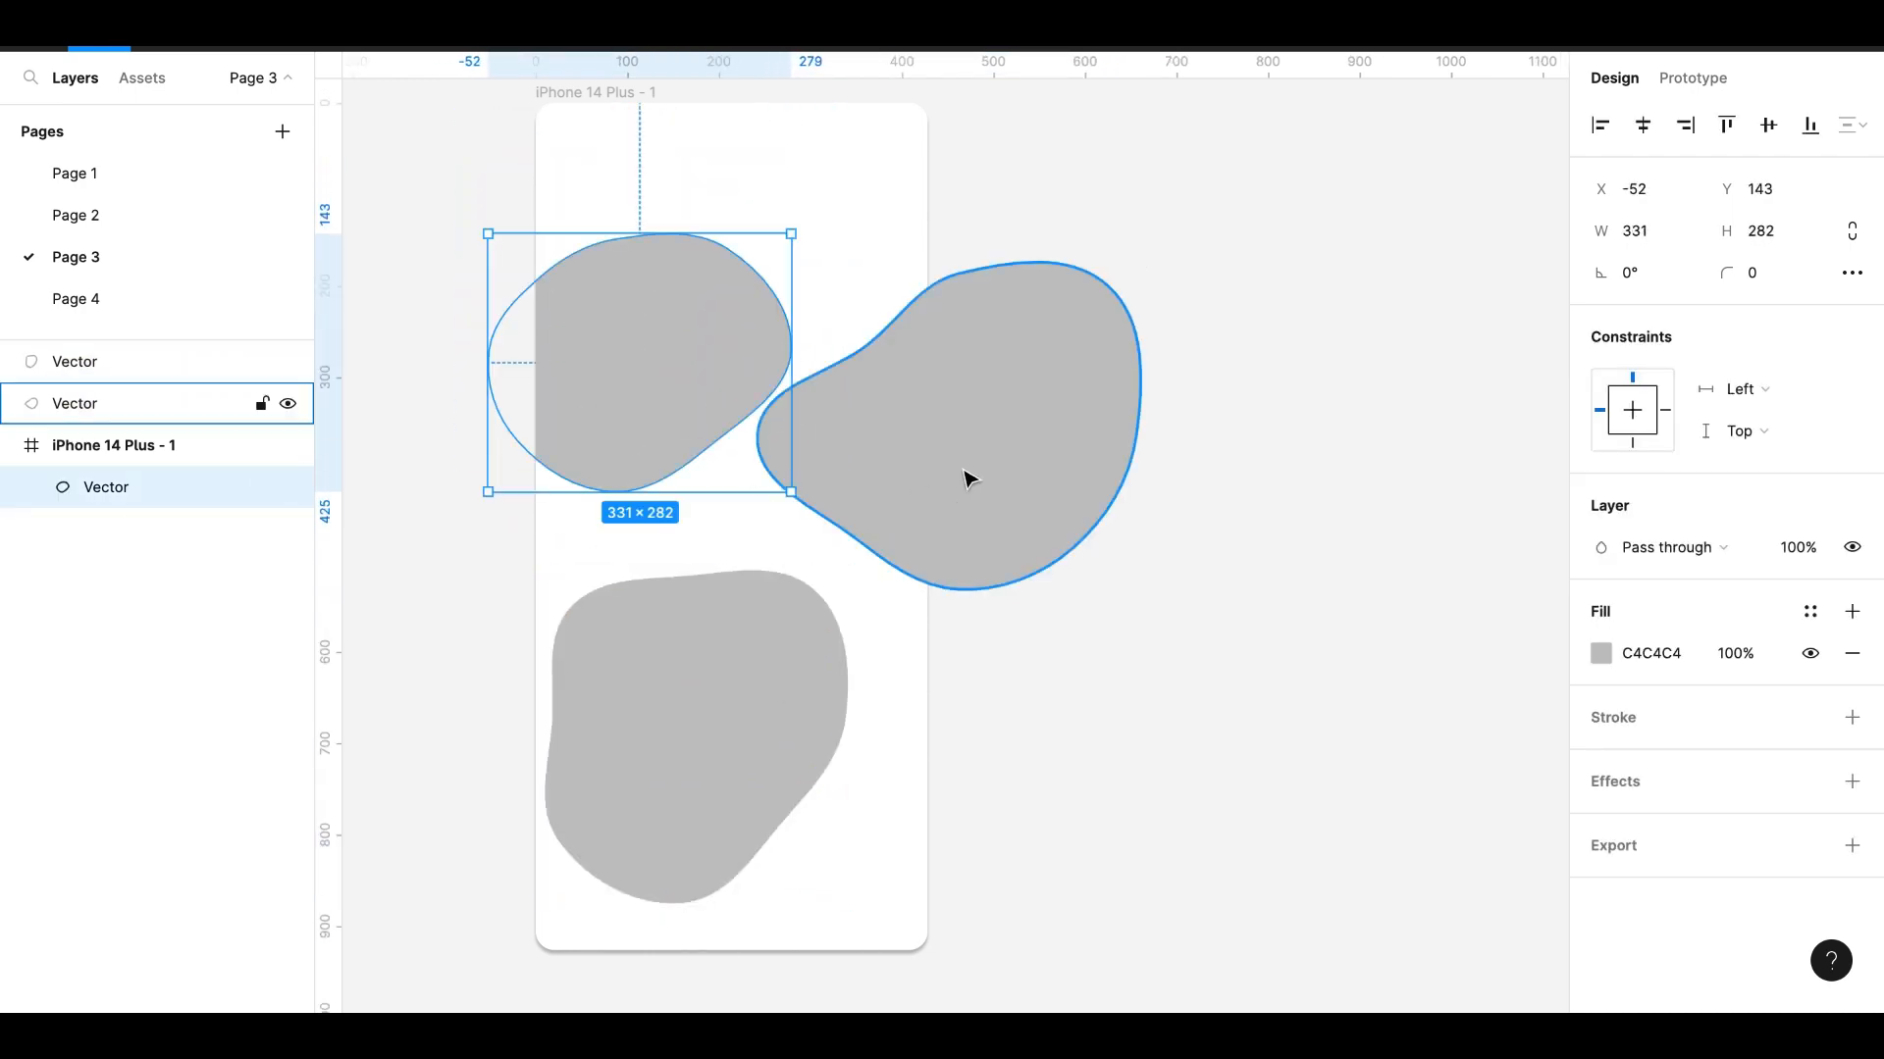
pyautogui.moveTo(967, 478); pyautogui.dragTo(929, 509)
pyautogui.click(1190, 731)
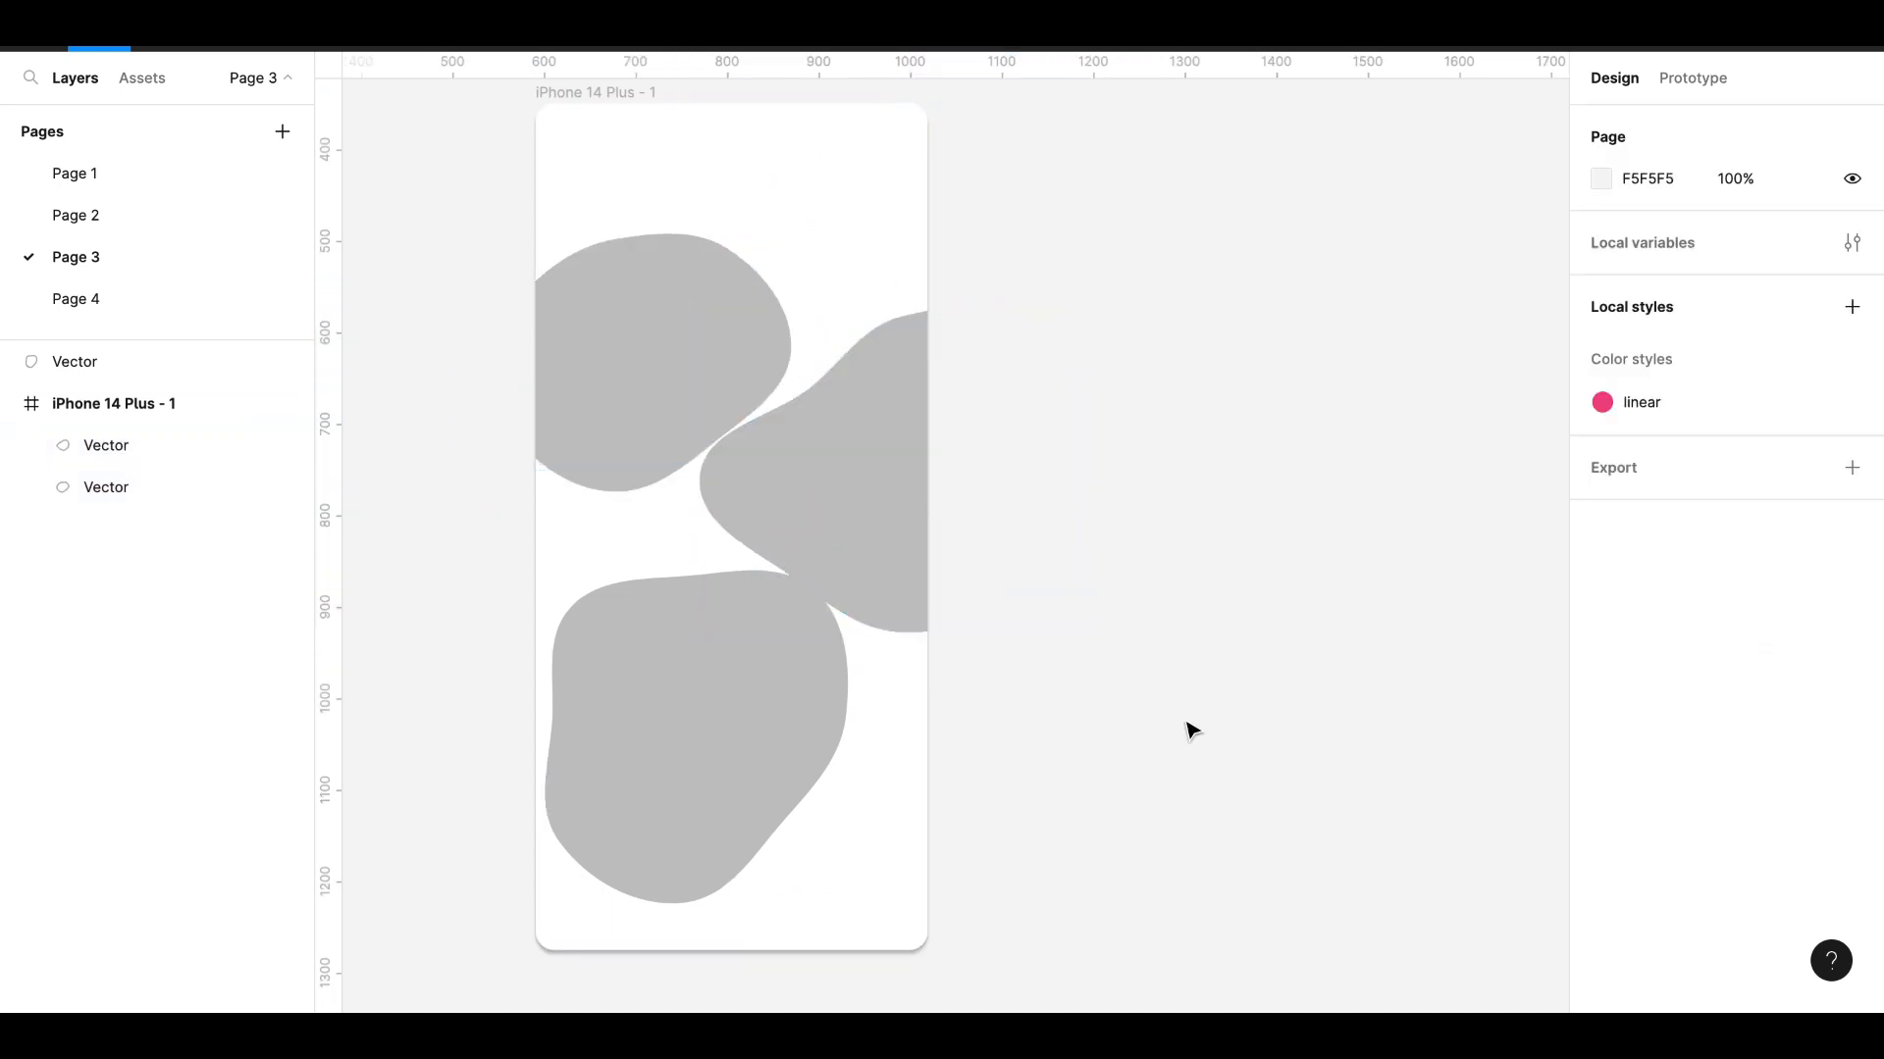
# - Fill the upper-left blob with magenta B42572 and the right blob with purple 9747FF from the document colors
pyautogui.click(677, 386)
pyautogui.click(1601, 653)
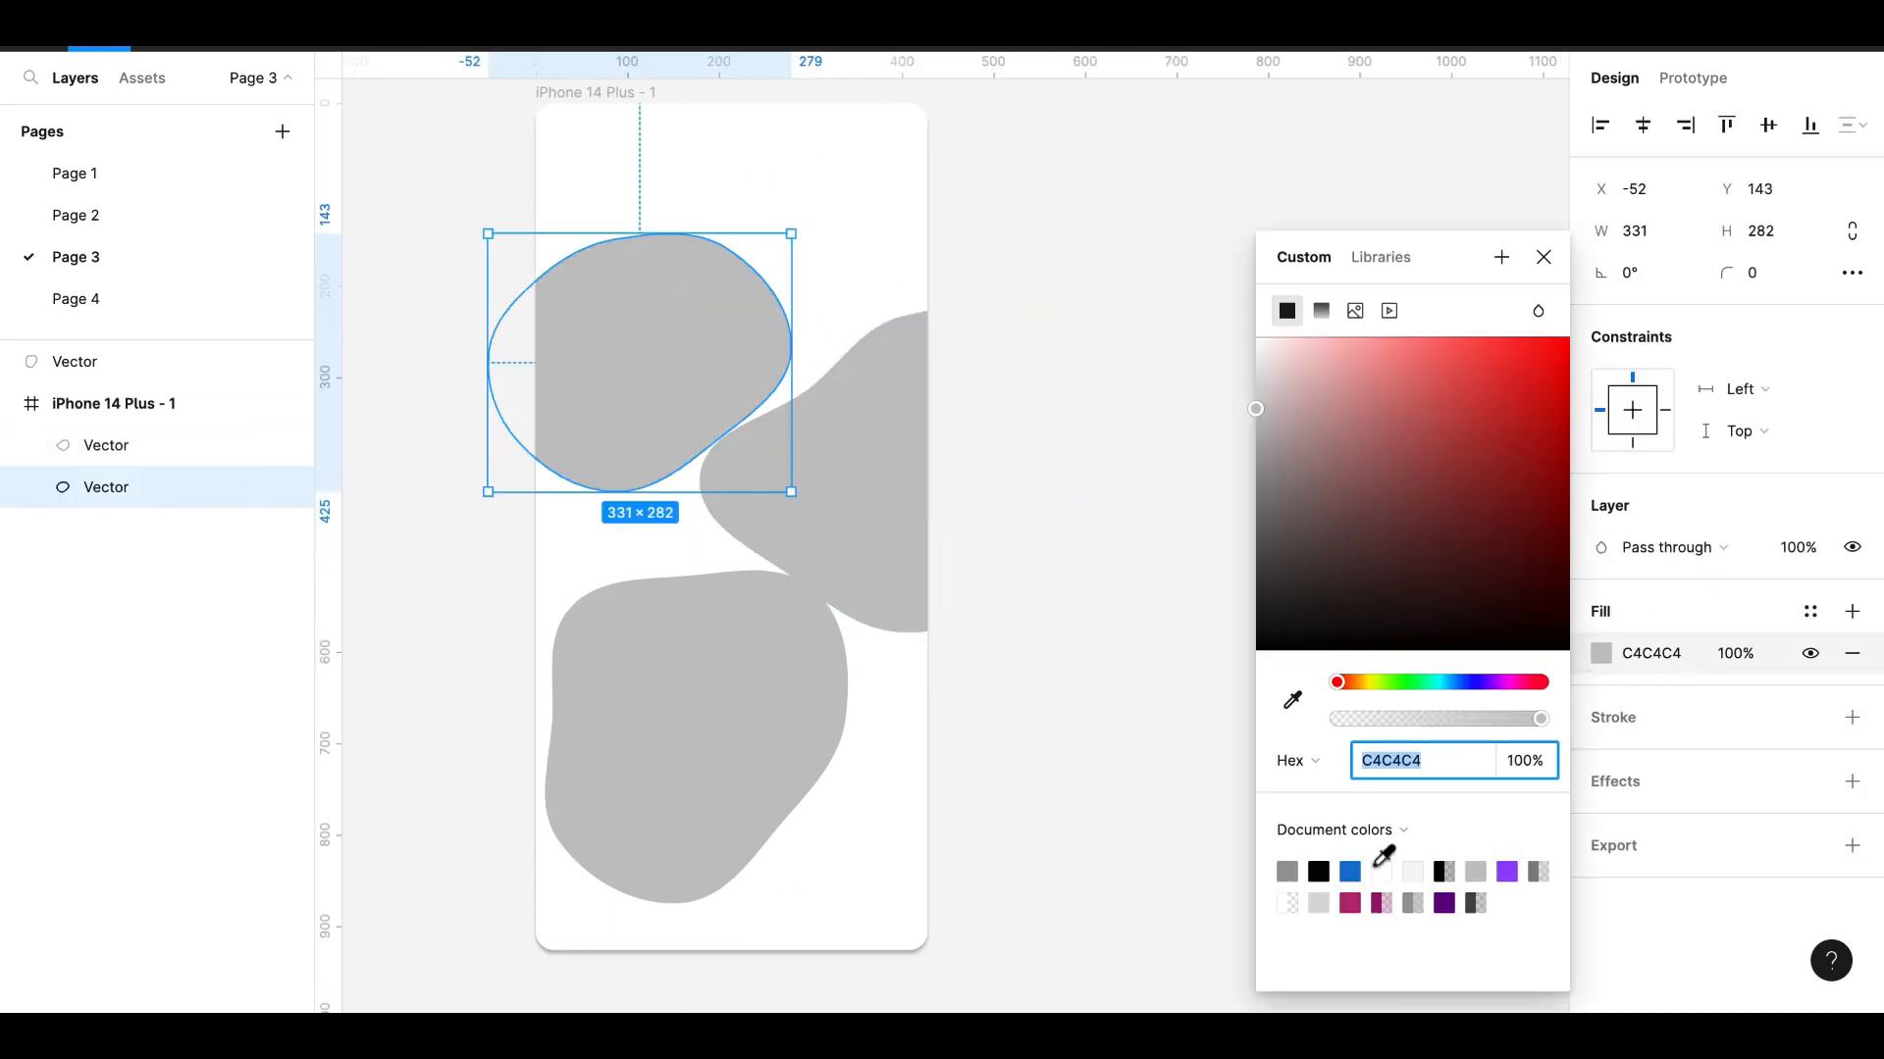
pyautogui.click(1354, 897)
pyautogui.click(862, 534)
pyautogui.click(1601, 659)
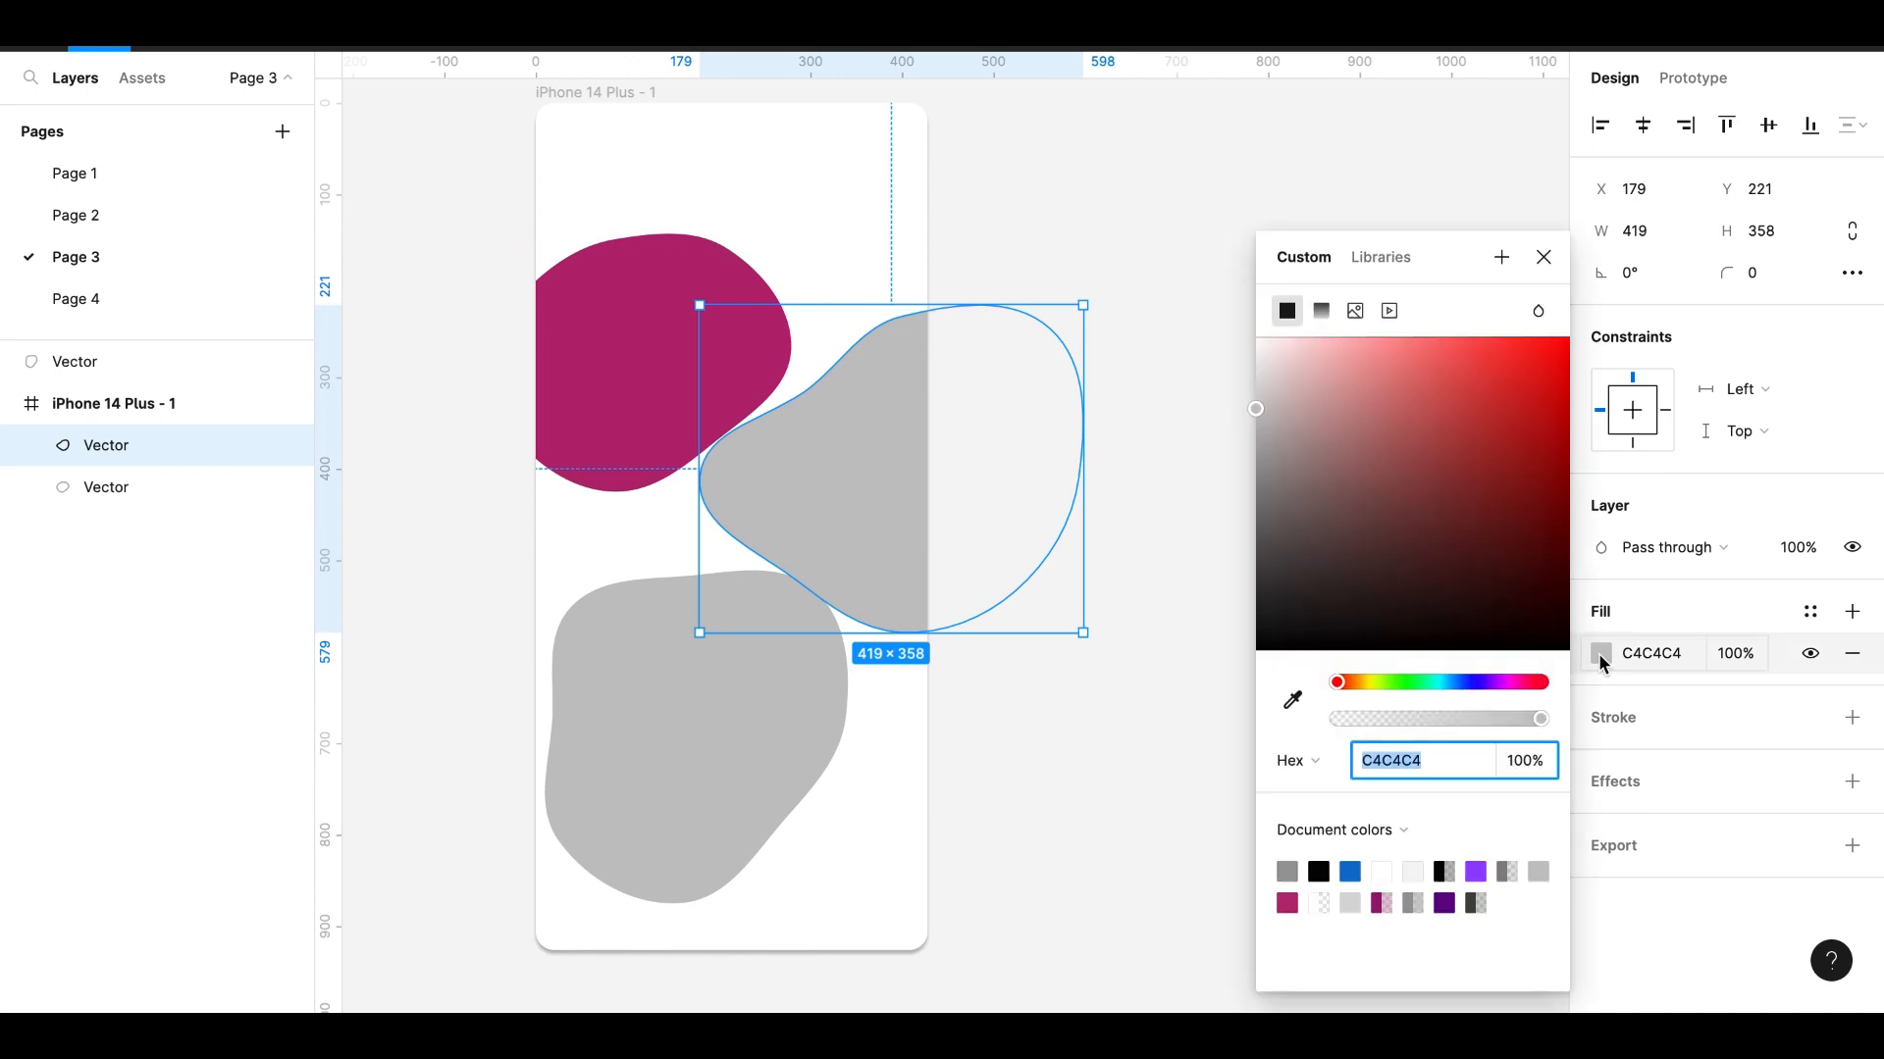
pyautogui.click(1477, 871)
# - Fill the lower blob with the custom orange DEA209
pyautogui.click(735, 706)
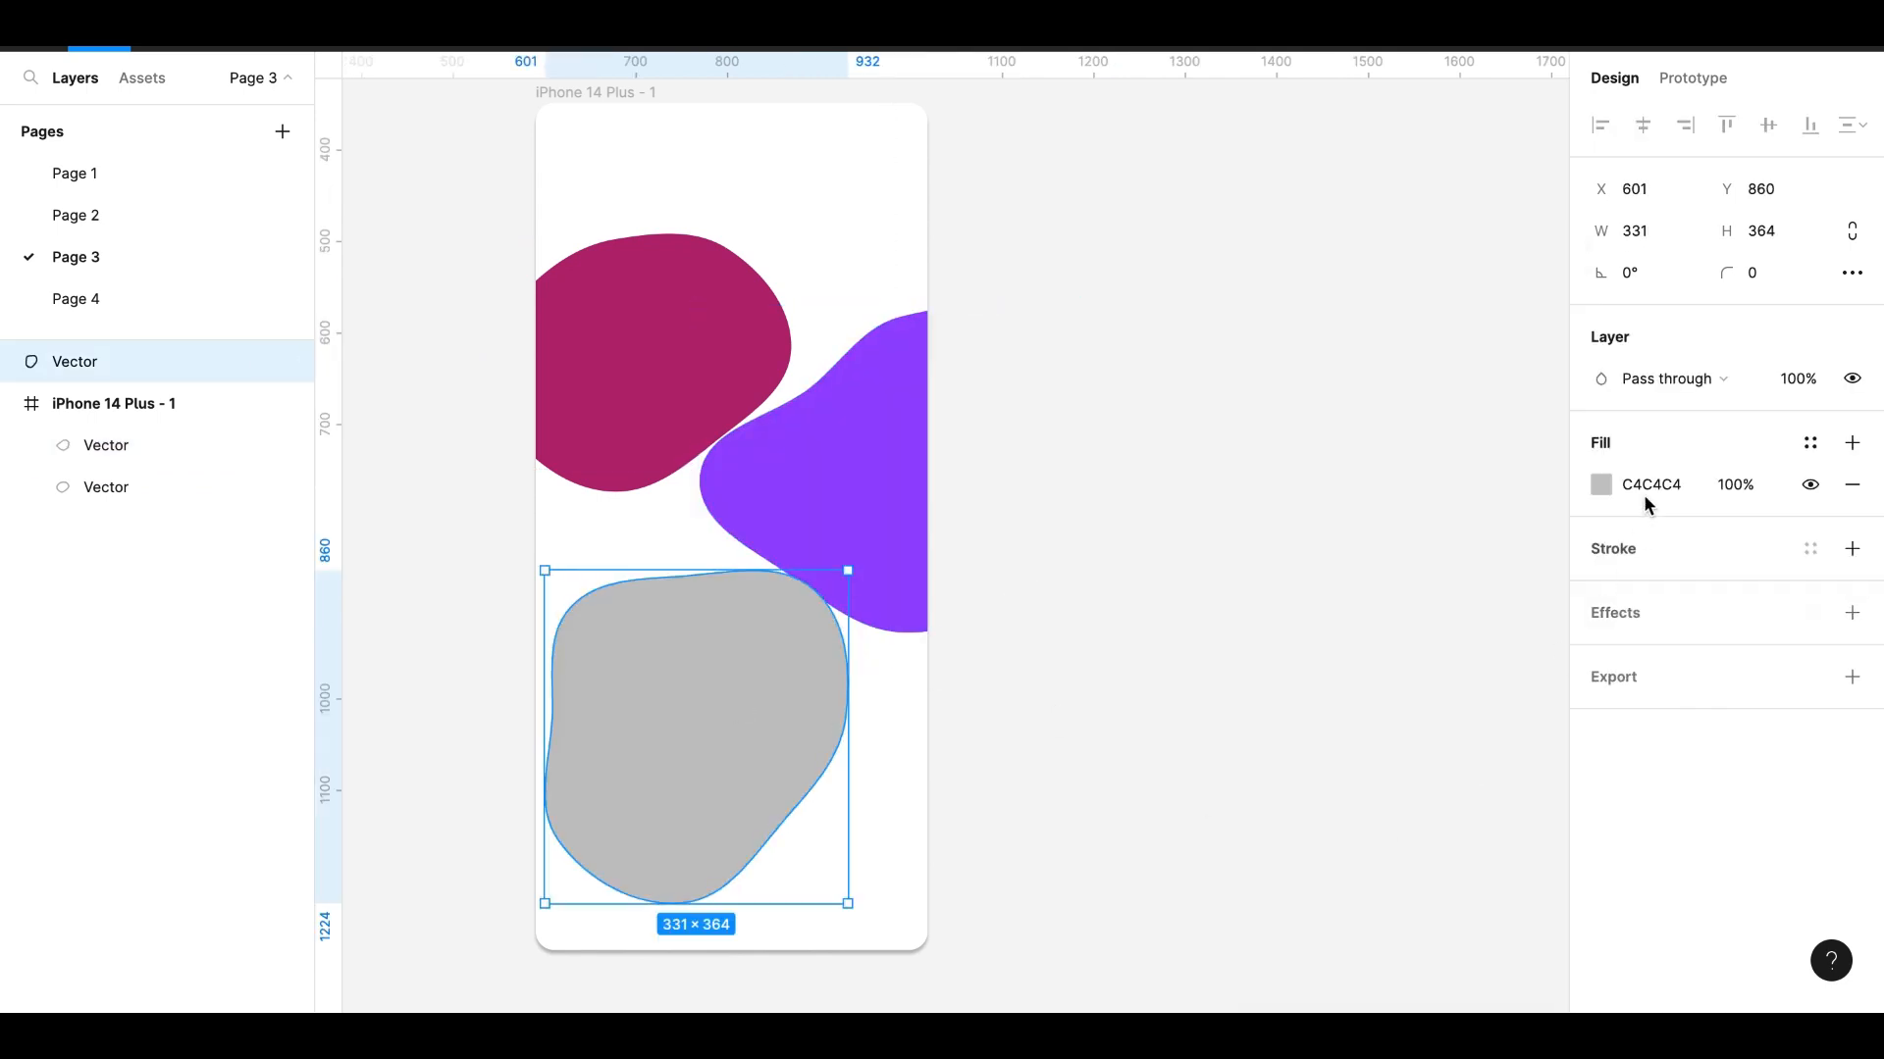
pyautogui.click(1601, 485)
pyautogui.moveTo(1346, 683); pyautogui.dragTo(1364, 687)
pyautogui.moveTo(1258, 417); pyautogui.dragTo(1556, 374)
pyautogui.click(1543, 257)
# - Group the magenta, purple and orange blobs together
pyautogui.click(715, 349)
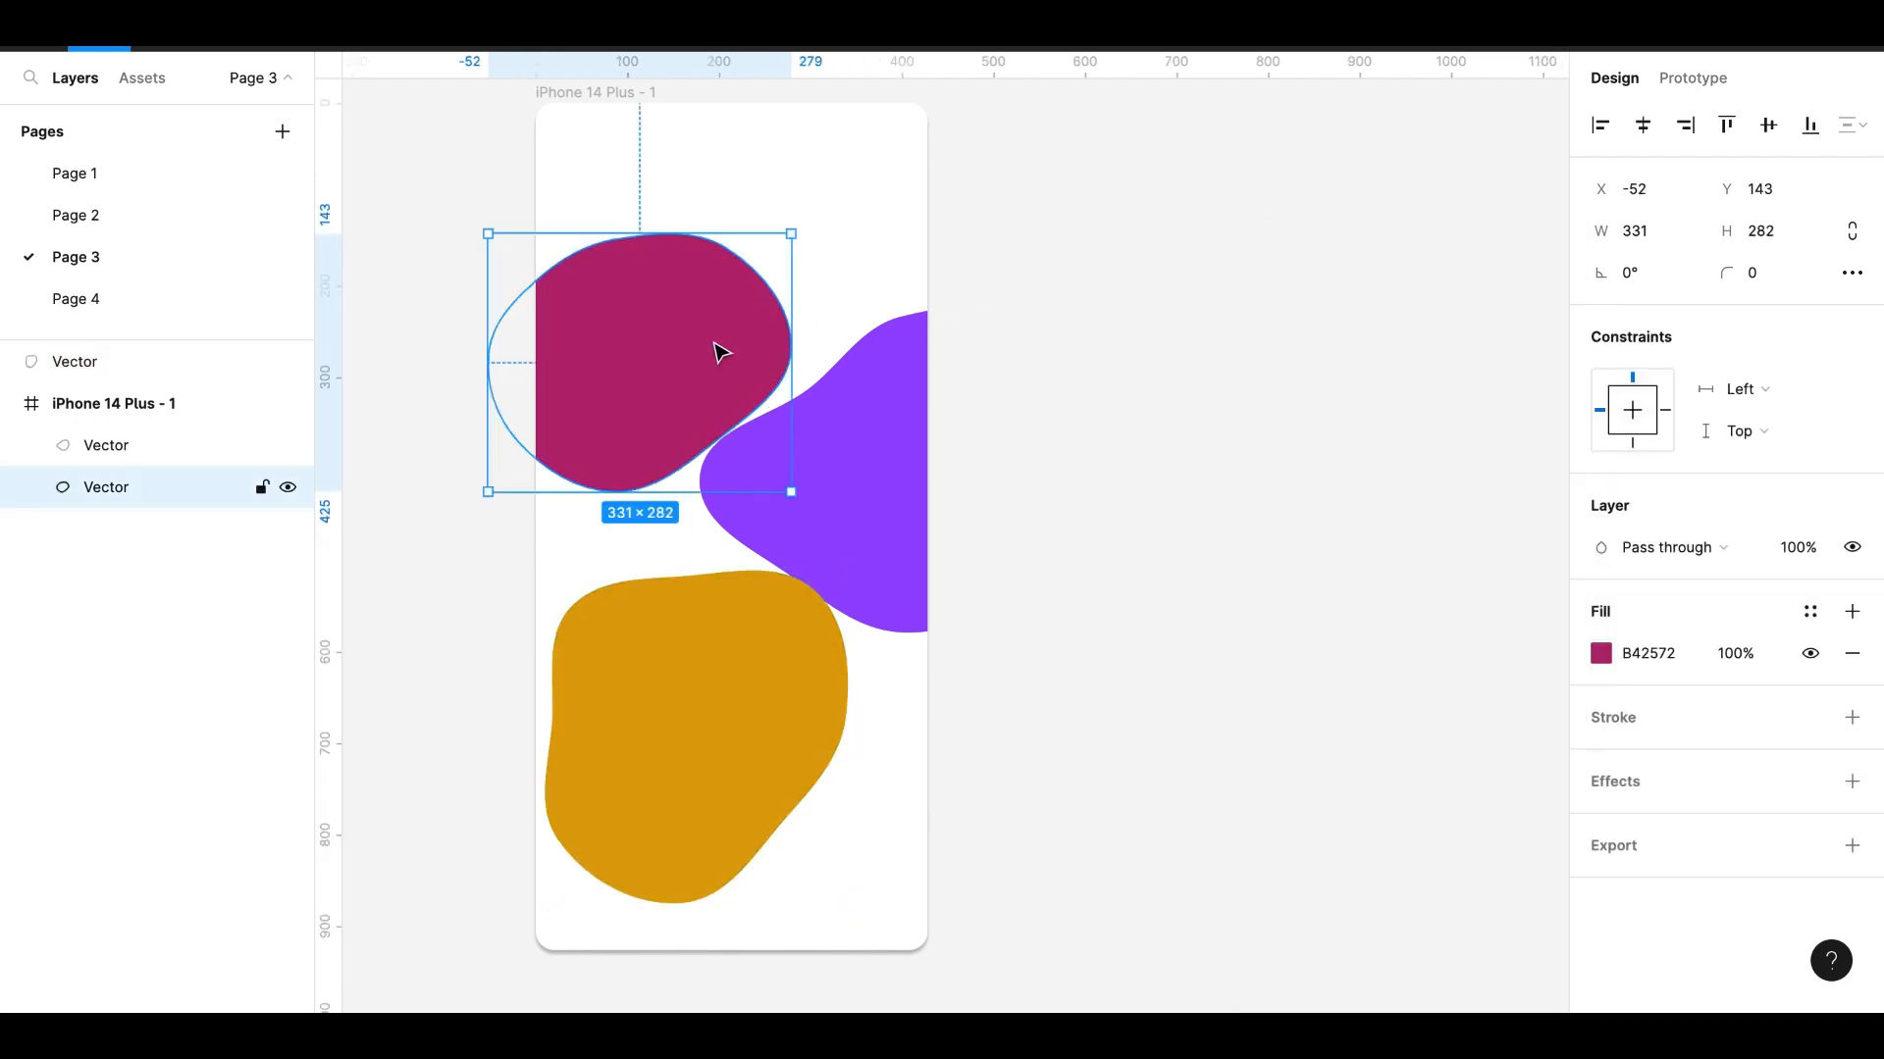
pyautogui.keyDown('shift'); pyautogui.click(775, 461); pyautogui.keyUp('shift')
pyautogui.keyDown('shift'); pyautogui.click(745, 763); pyautogui.keyUp('shift')
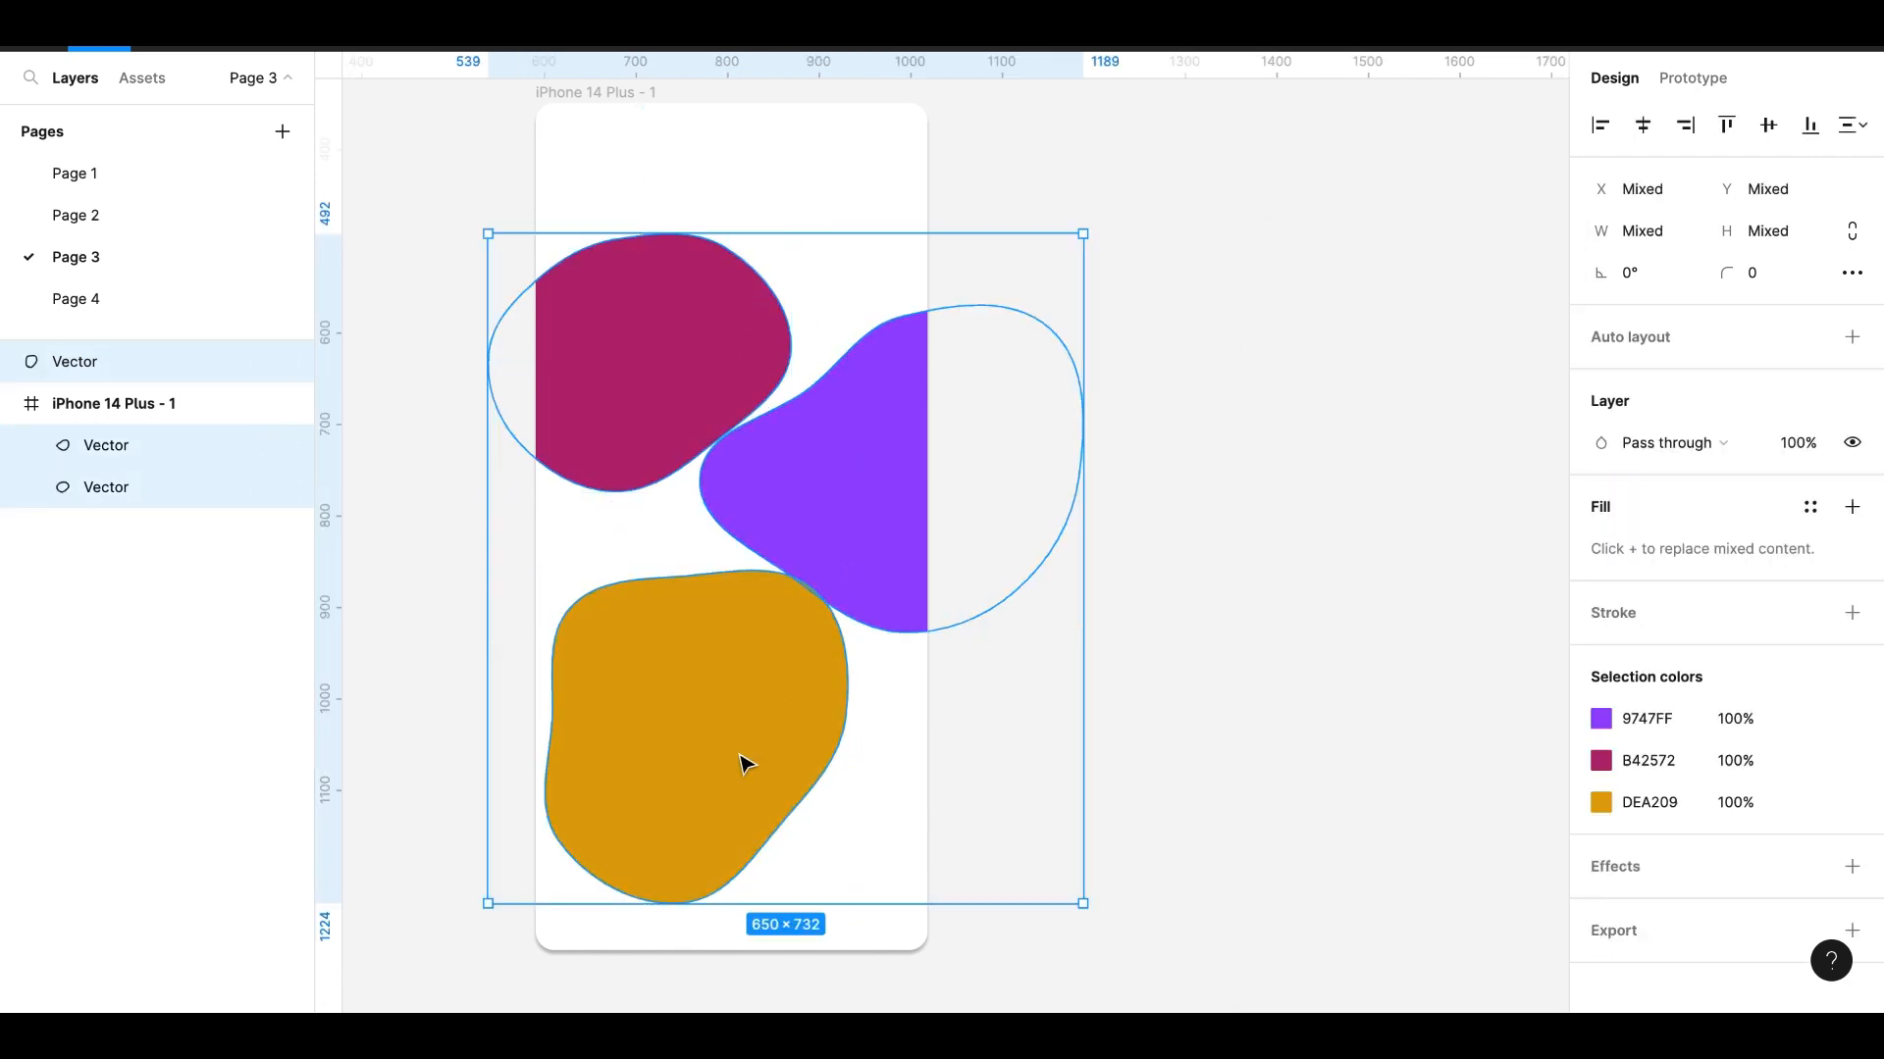
pyautogui.rightClick(746, 763)
pyautogui.click(812, 532)
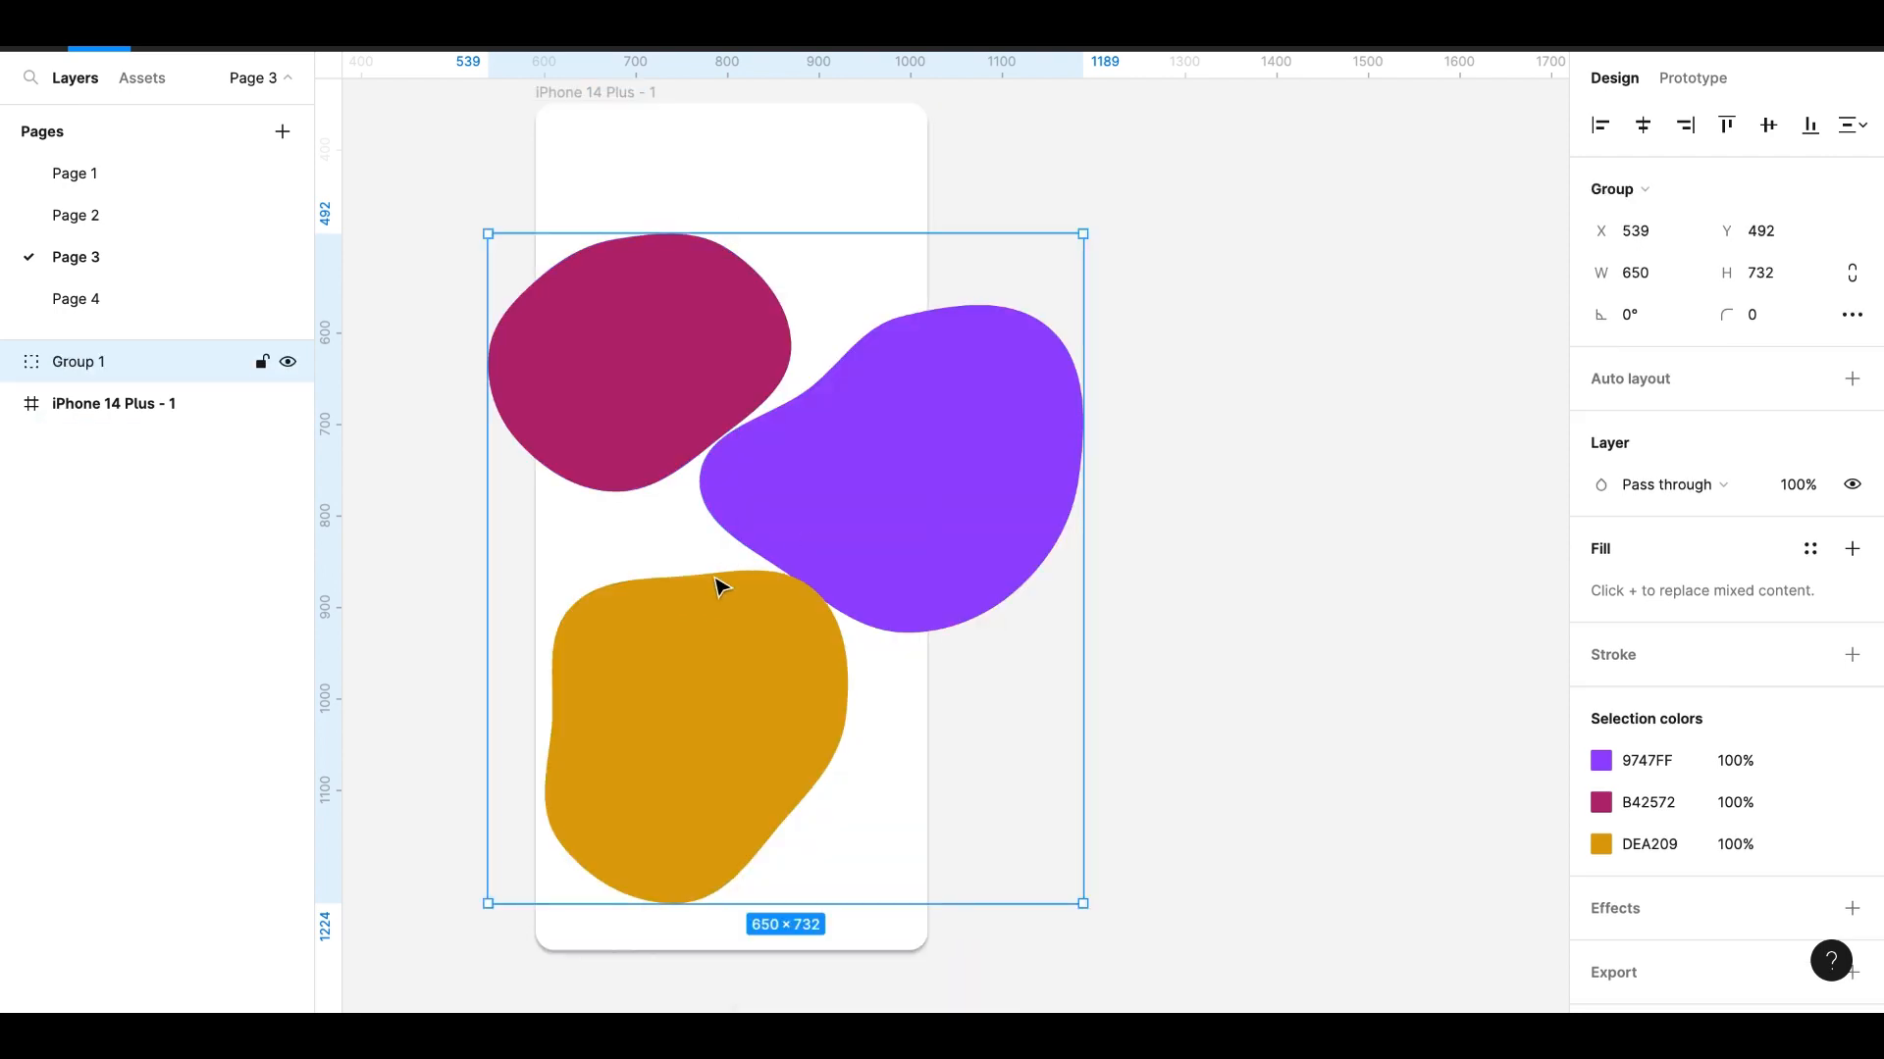
# - Add a layer blur effect of 50 to the blob group
pyautogui.scroll(-1, 1838, 782)
pyautogui.click(1852, 851)
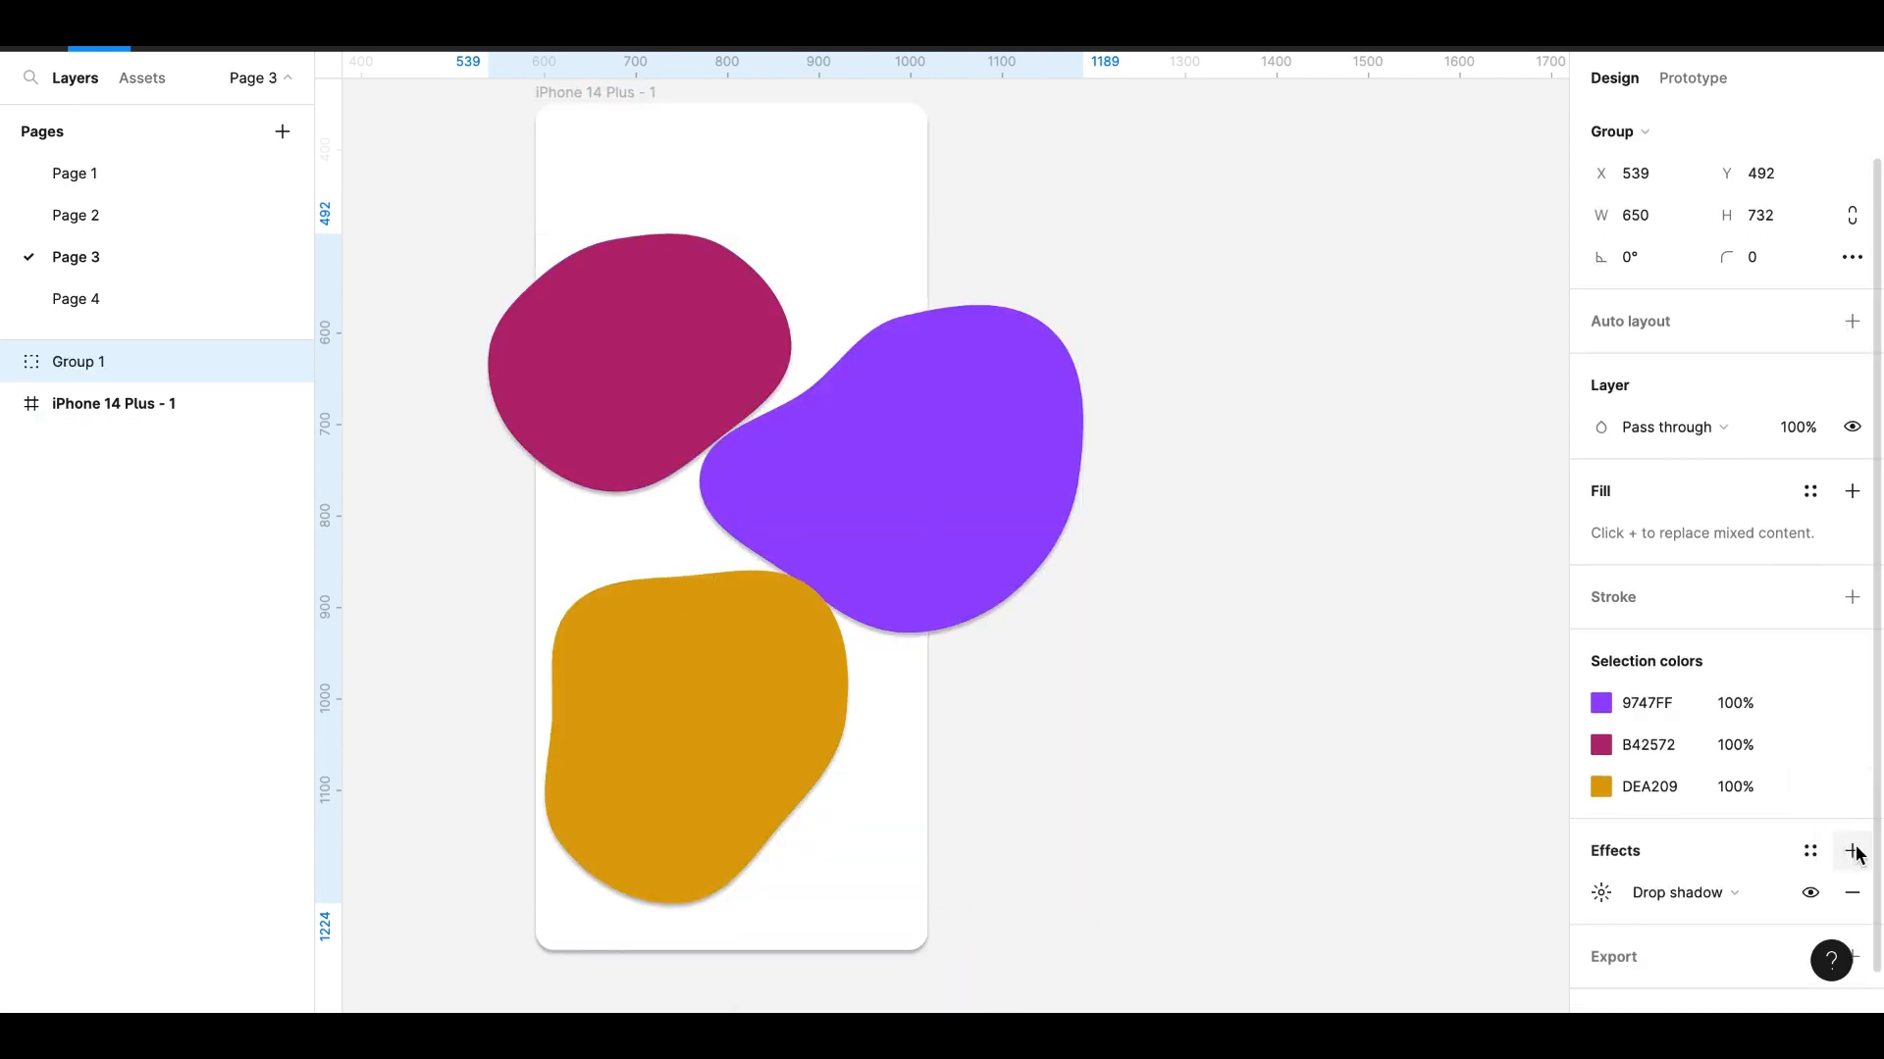
pyautogui.click(1653, 895)
pyautogui.click(1663, 920)
pyautogui.click(1601, 892)
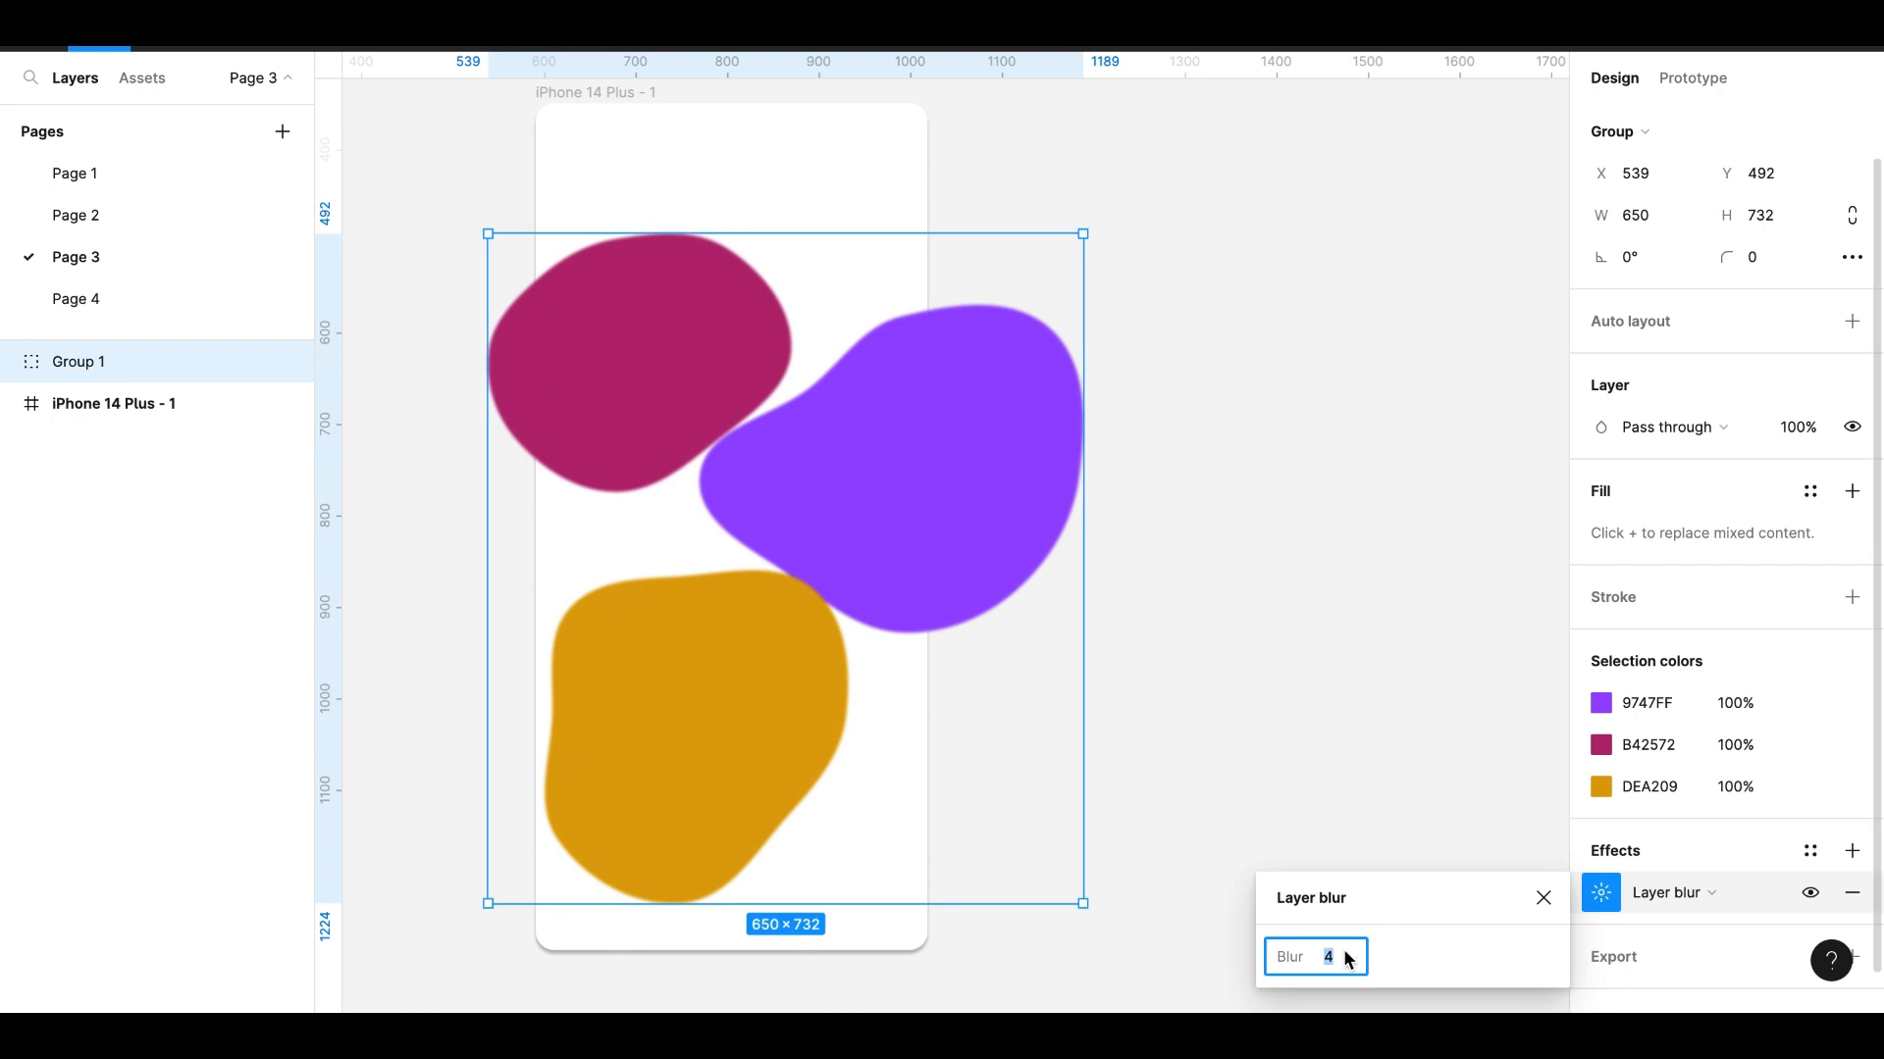
pyautogui.write('50')
pyautogui.press('Return')
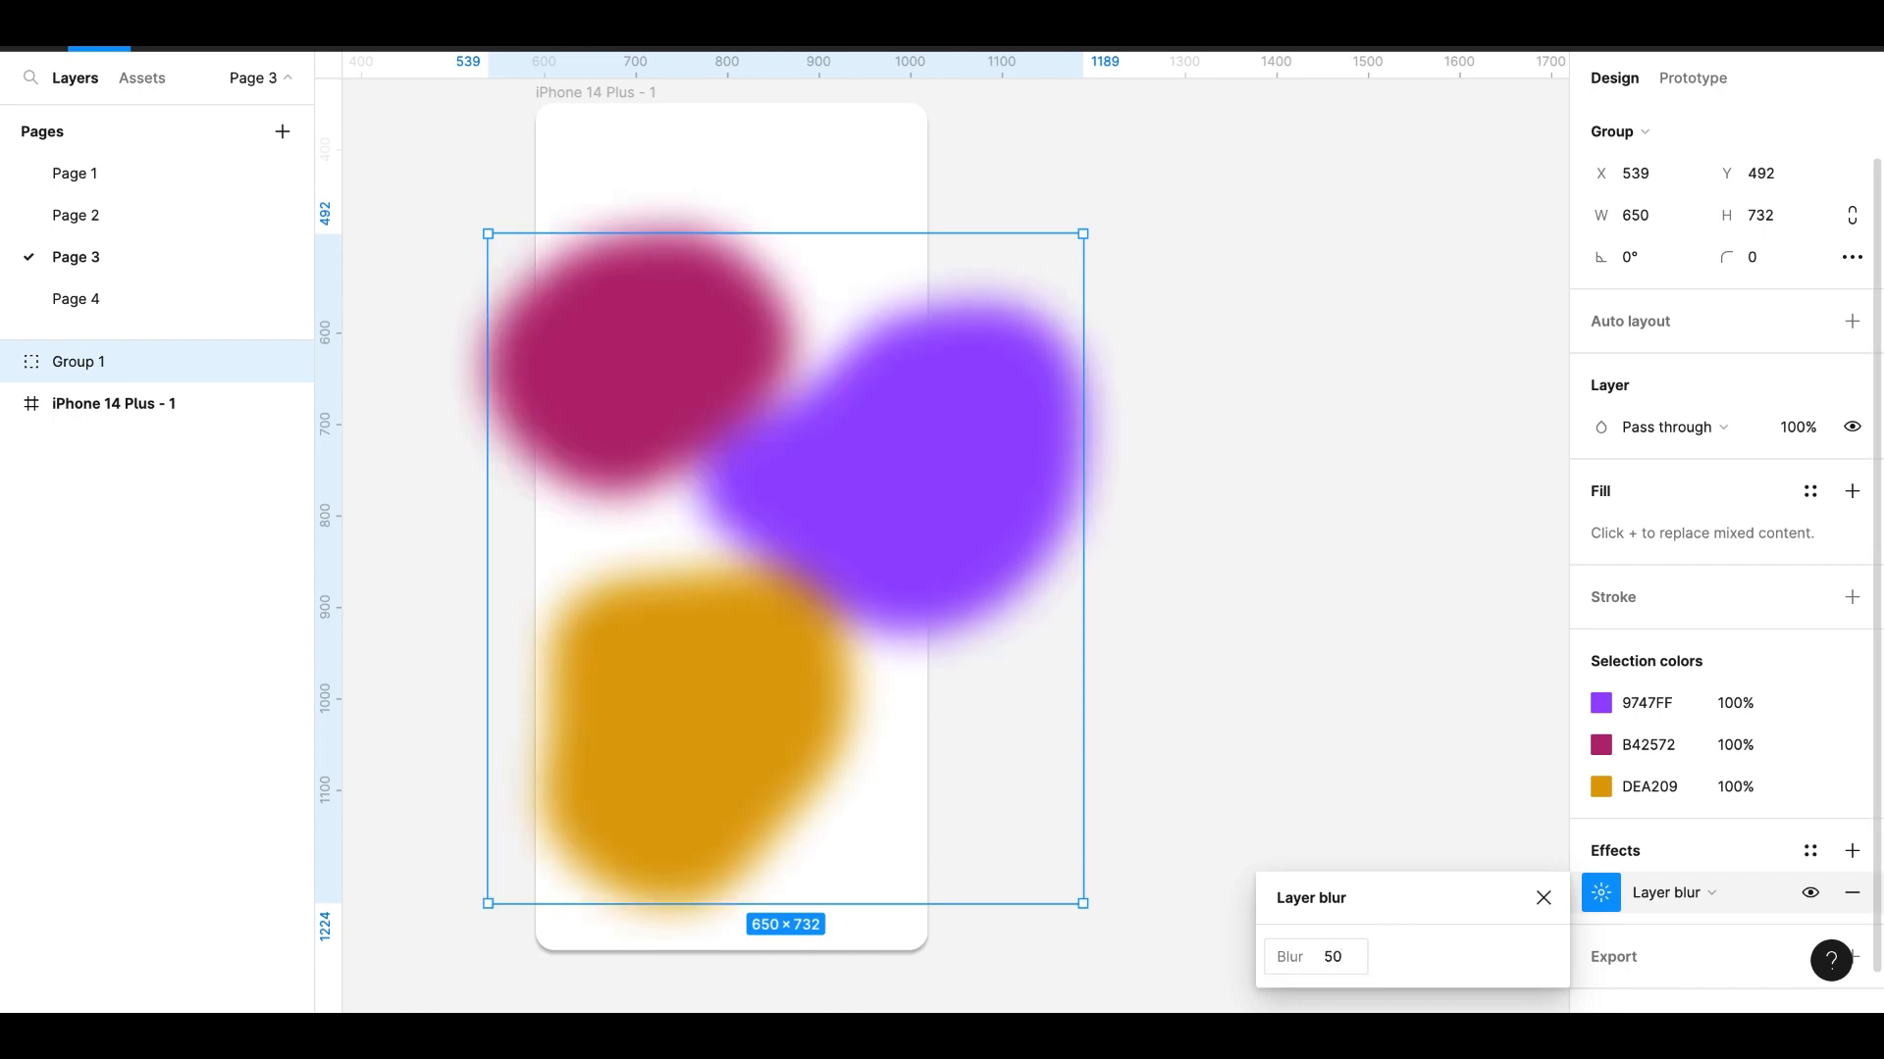
pyautogui.click(1337, 550)
# - Nest Group 1 inside the iPhone 14 Plus - 1 frame so the blurred blobs are clipped to it
pyautogui.click(609, 92)
pyautogui.click(1266, 506)
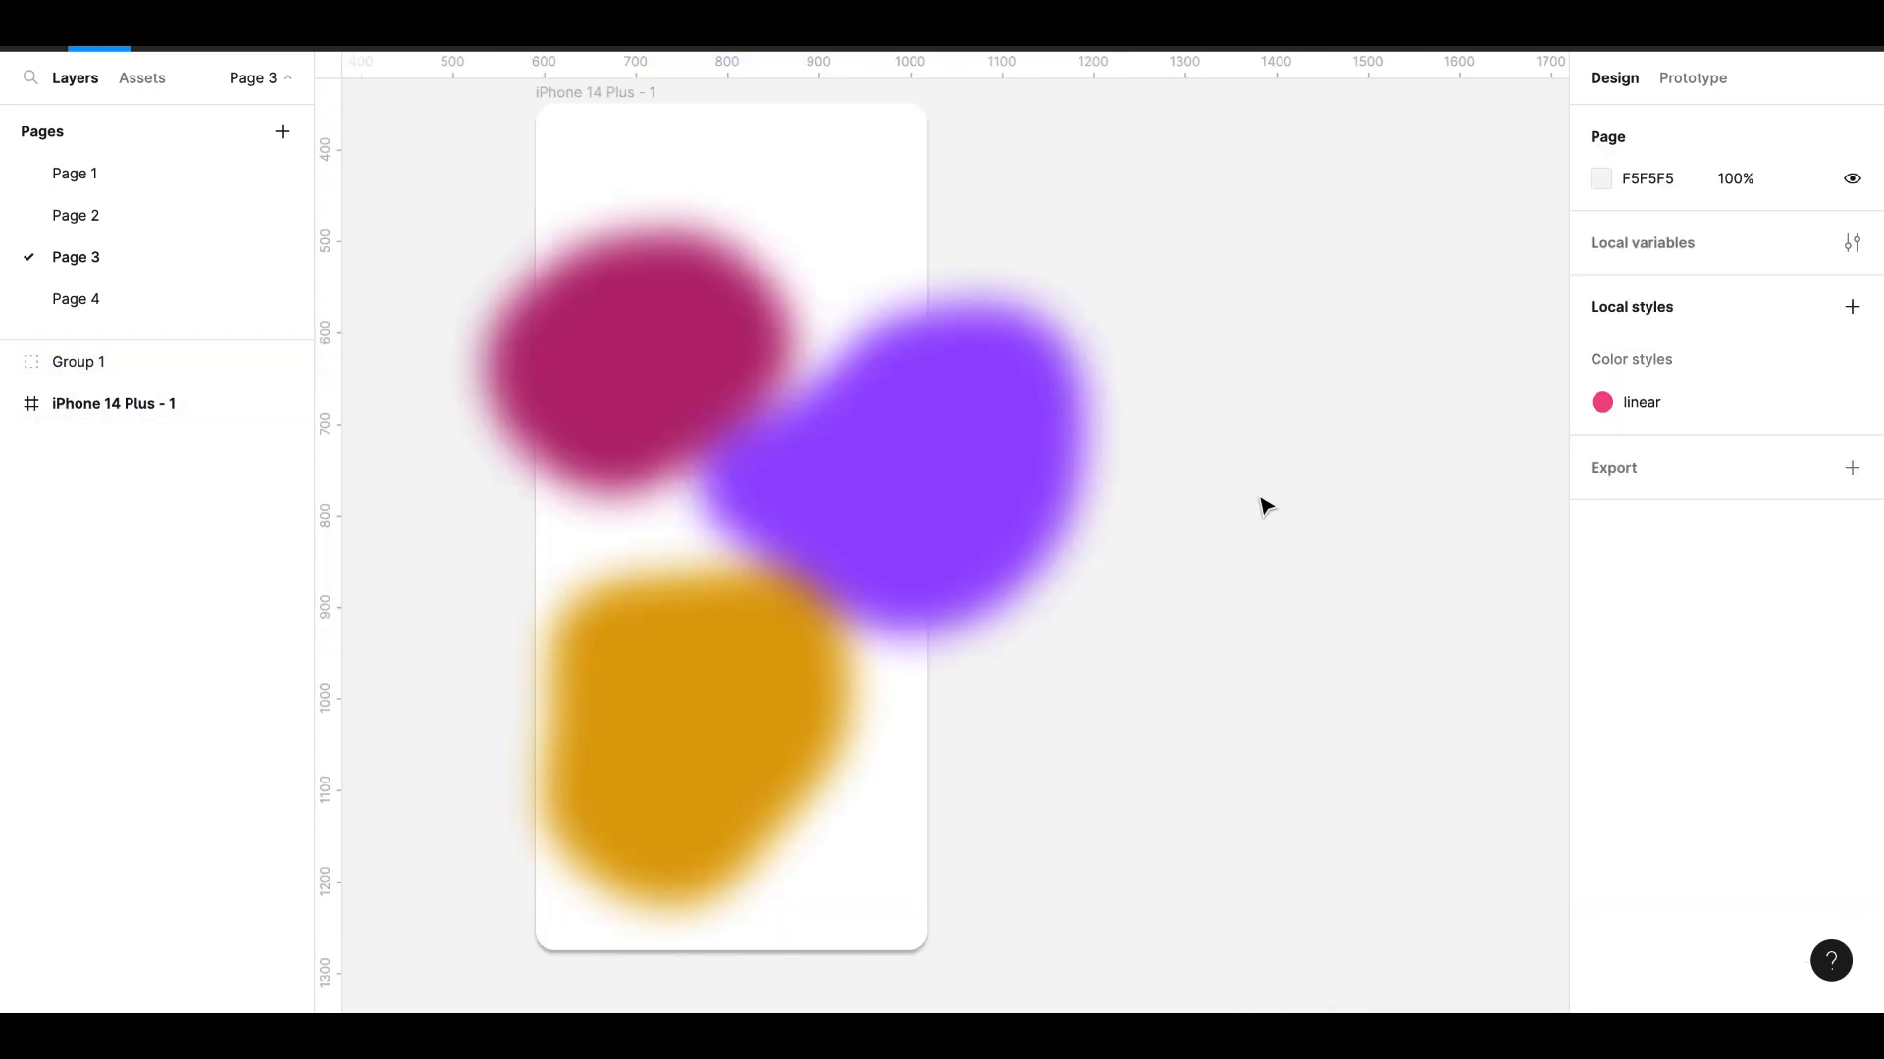
pyautogui.moveTo(75, 370); pyautogui.dragTo(143, 403)
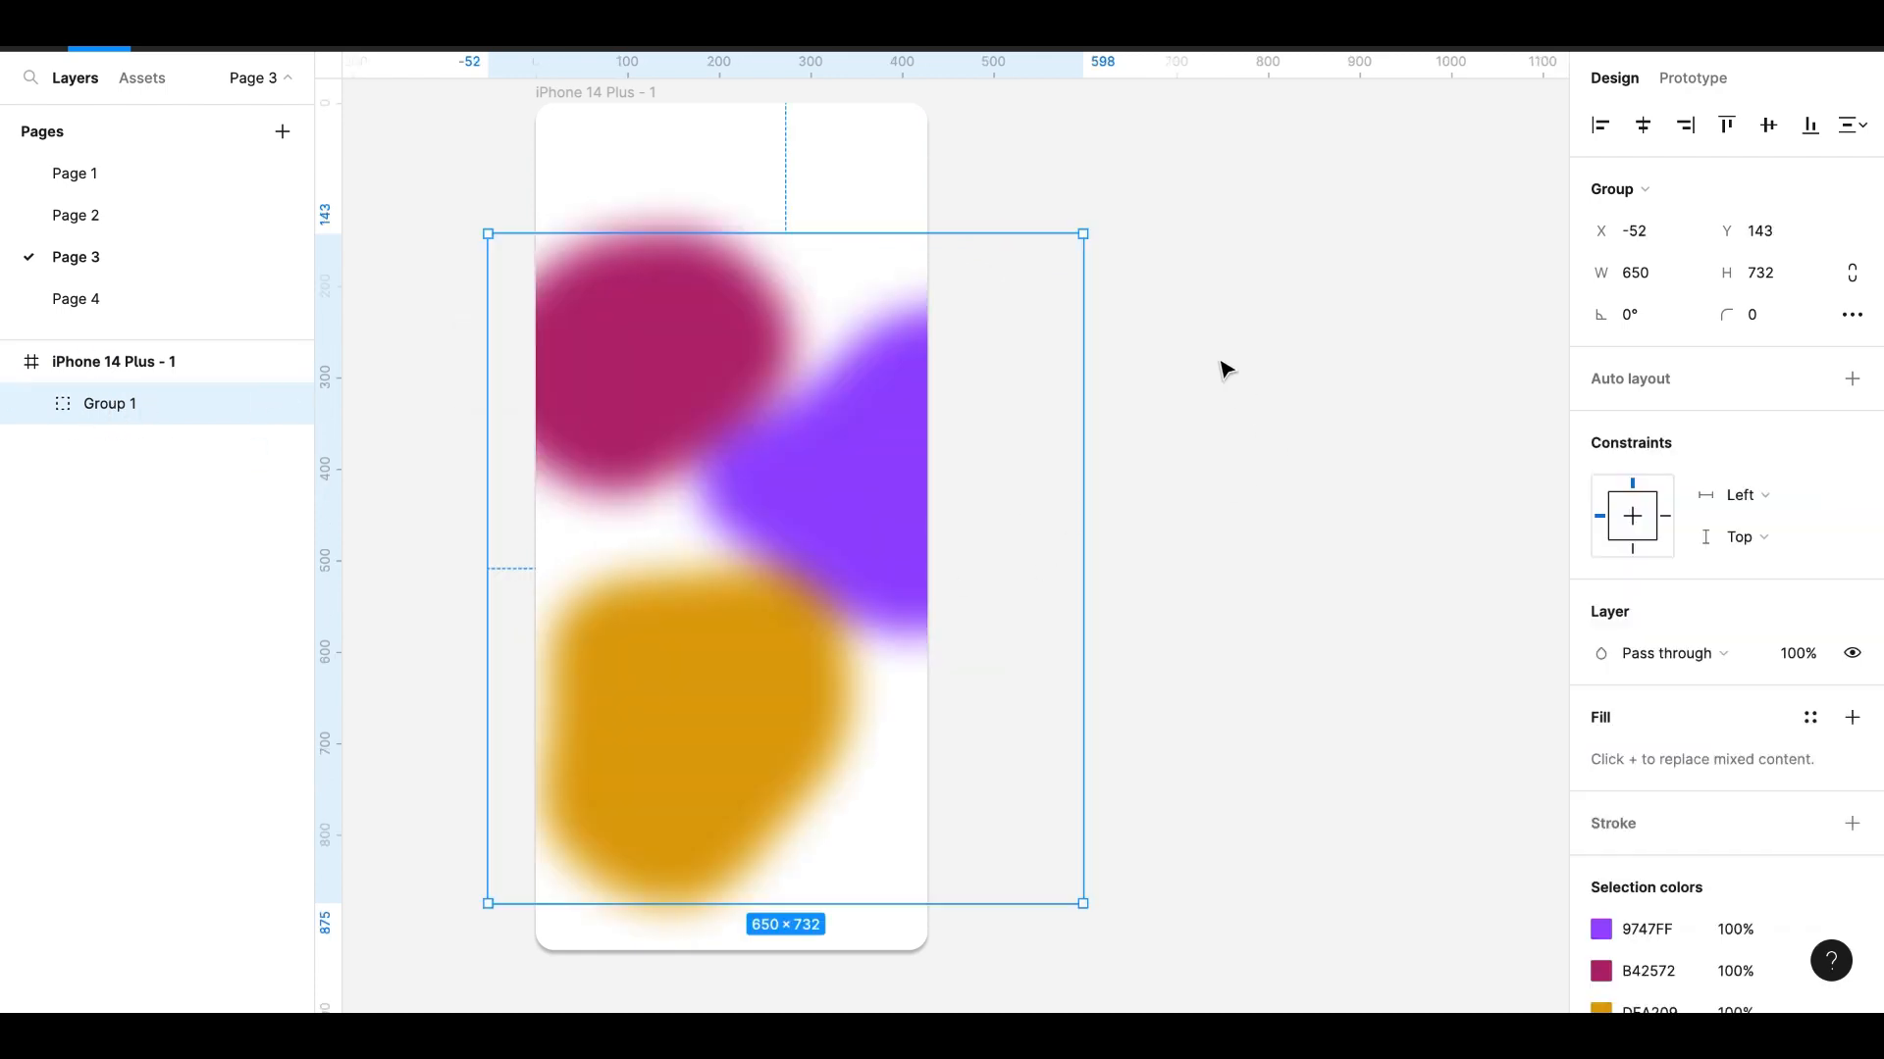
pyautogui.click(1266, 310)
# - Duplicate the phone frame and rotate the blob group in the copy to about 34°
pyautogui.scroll(-5, 874, 189)
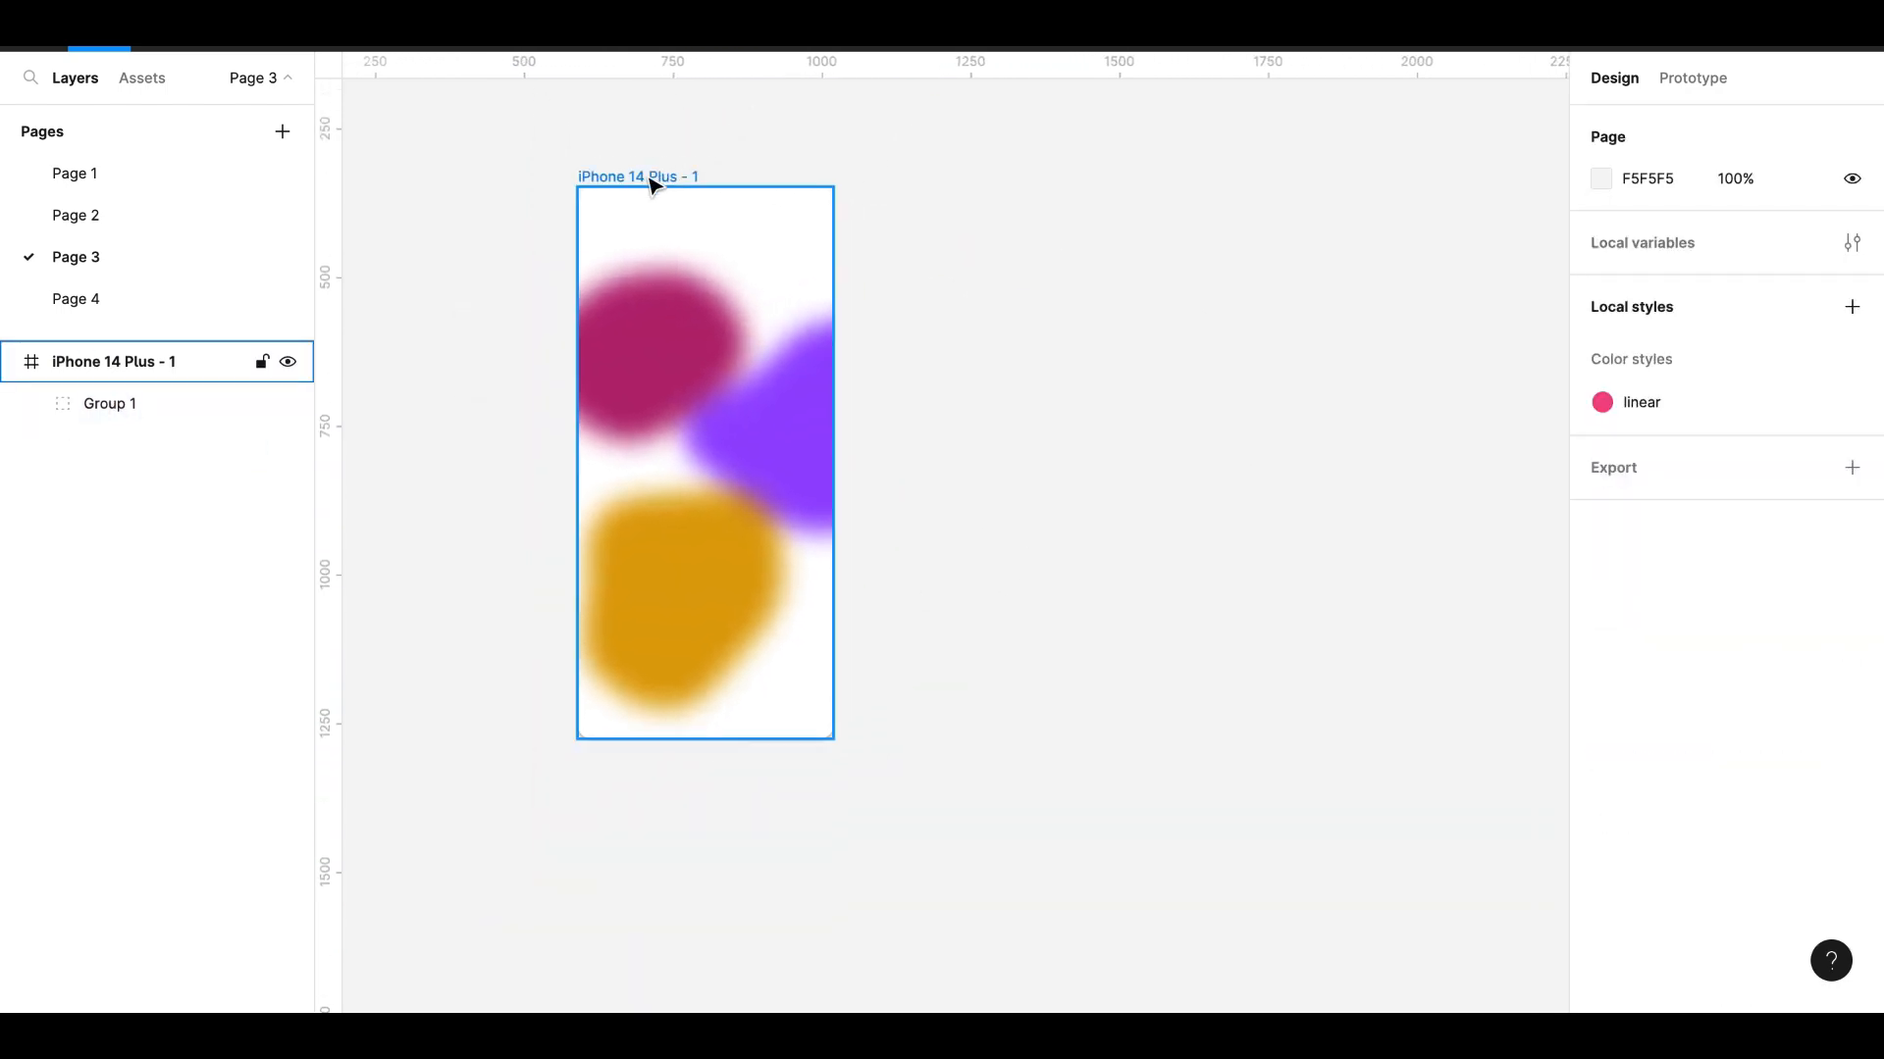
pyautogui.click(652, 184)
pyautogui.hotkey('ctrl', 'd')
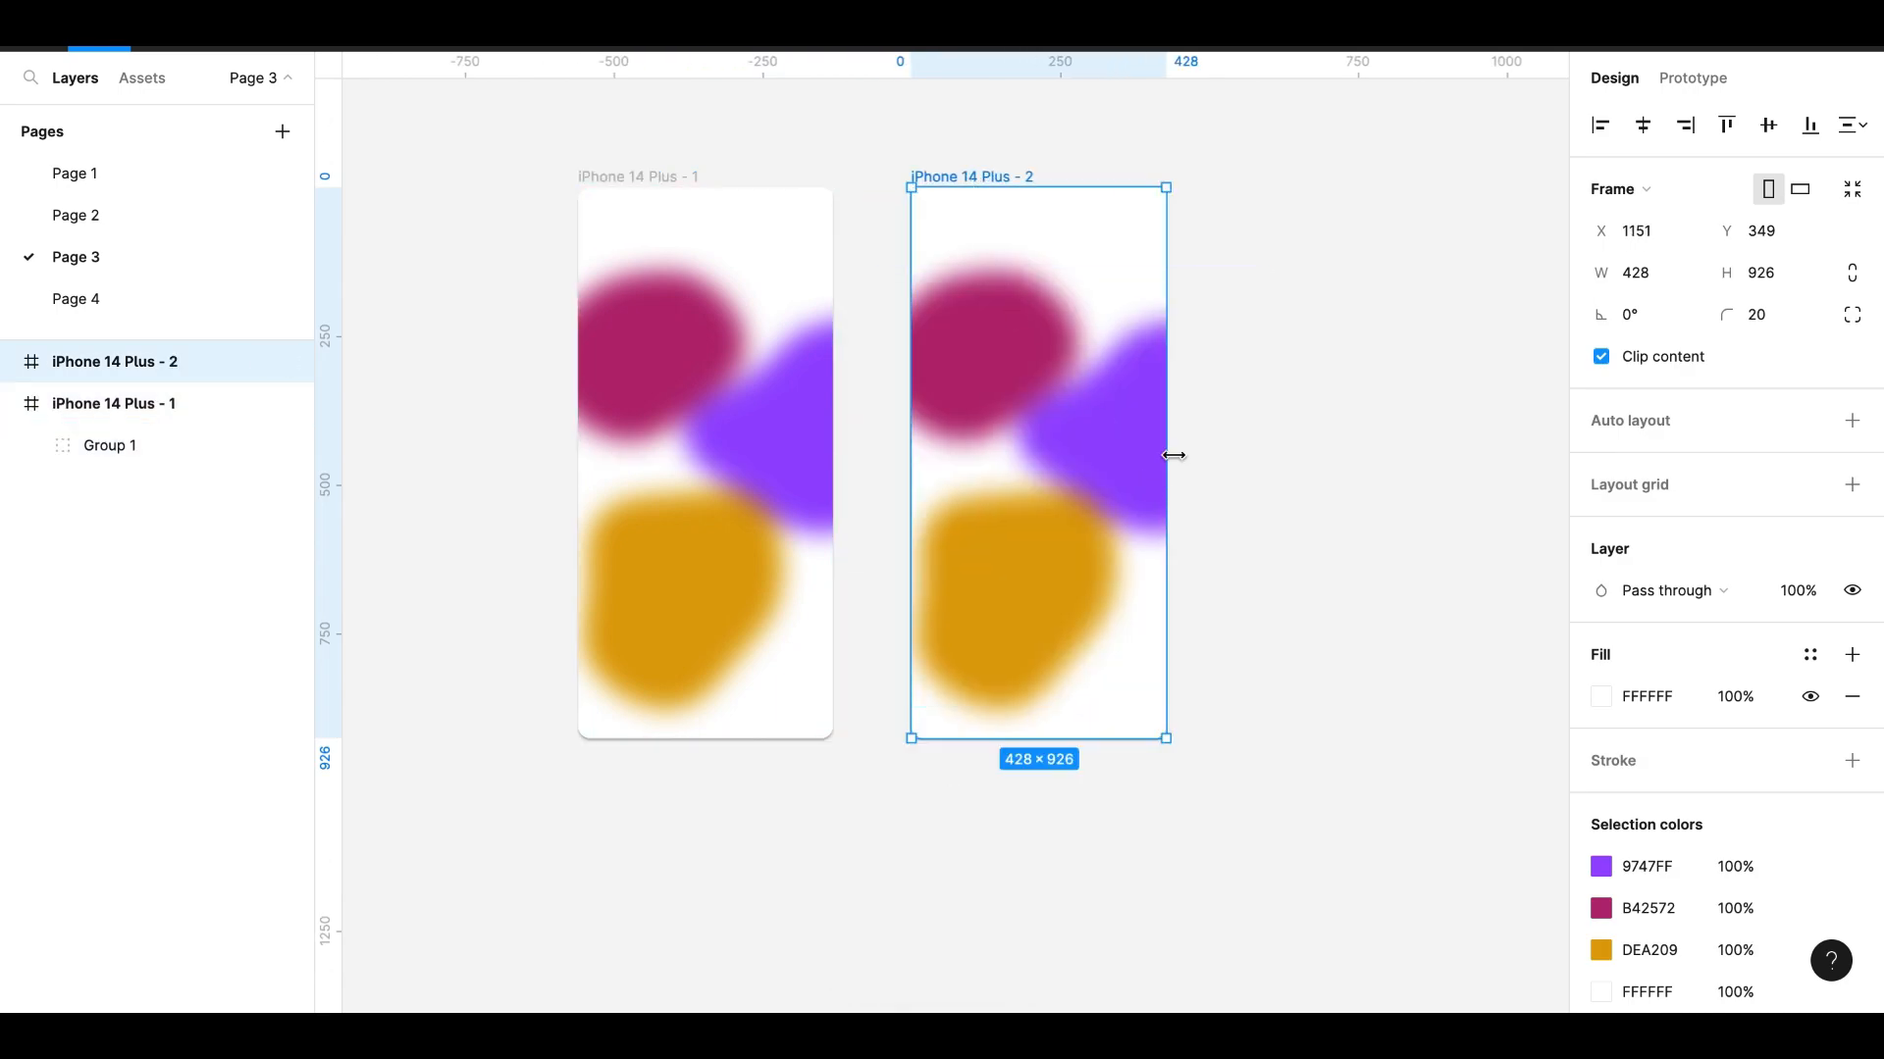
pyautogui.click(1128, 468)
pyautogui.moveTo(1291, 278); pyautogui.dragTo(1118, 197)
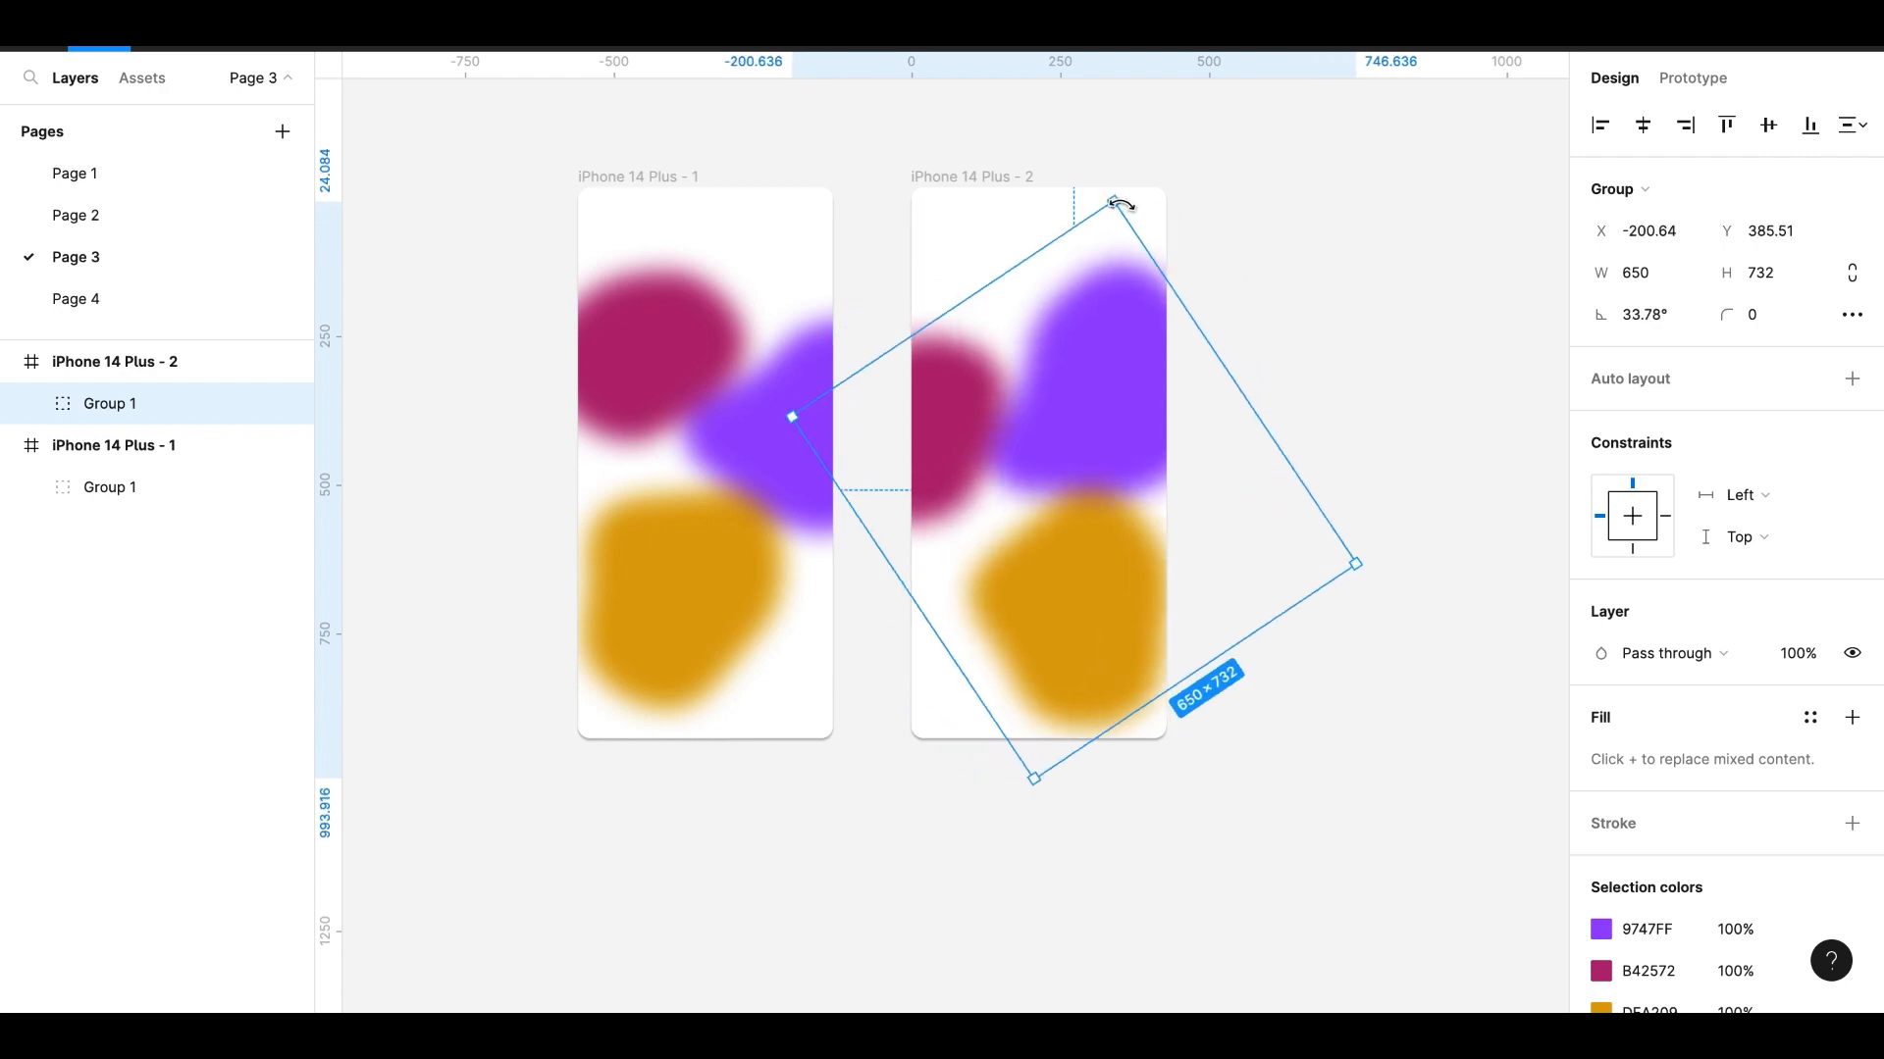
pyautogui.hotkey('ctrl', 'z')
# - Duplicate the second phone frame and rotate the blob group in the new copy to about 73°
pyautogui.click(991, 184)
pyautogui.hotkey('ctrl', 'd')
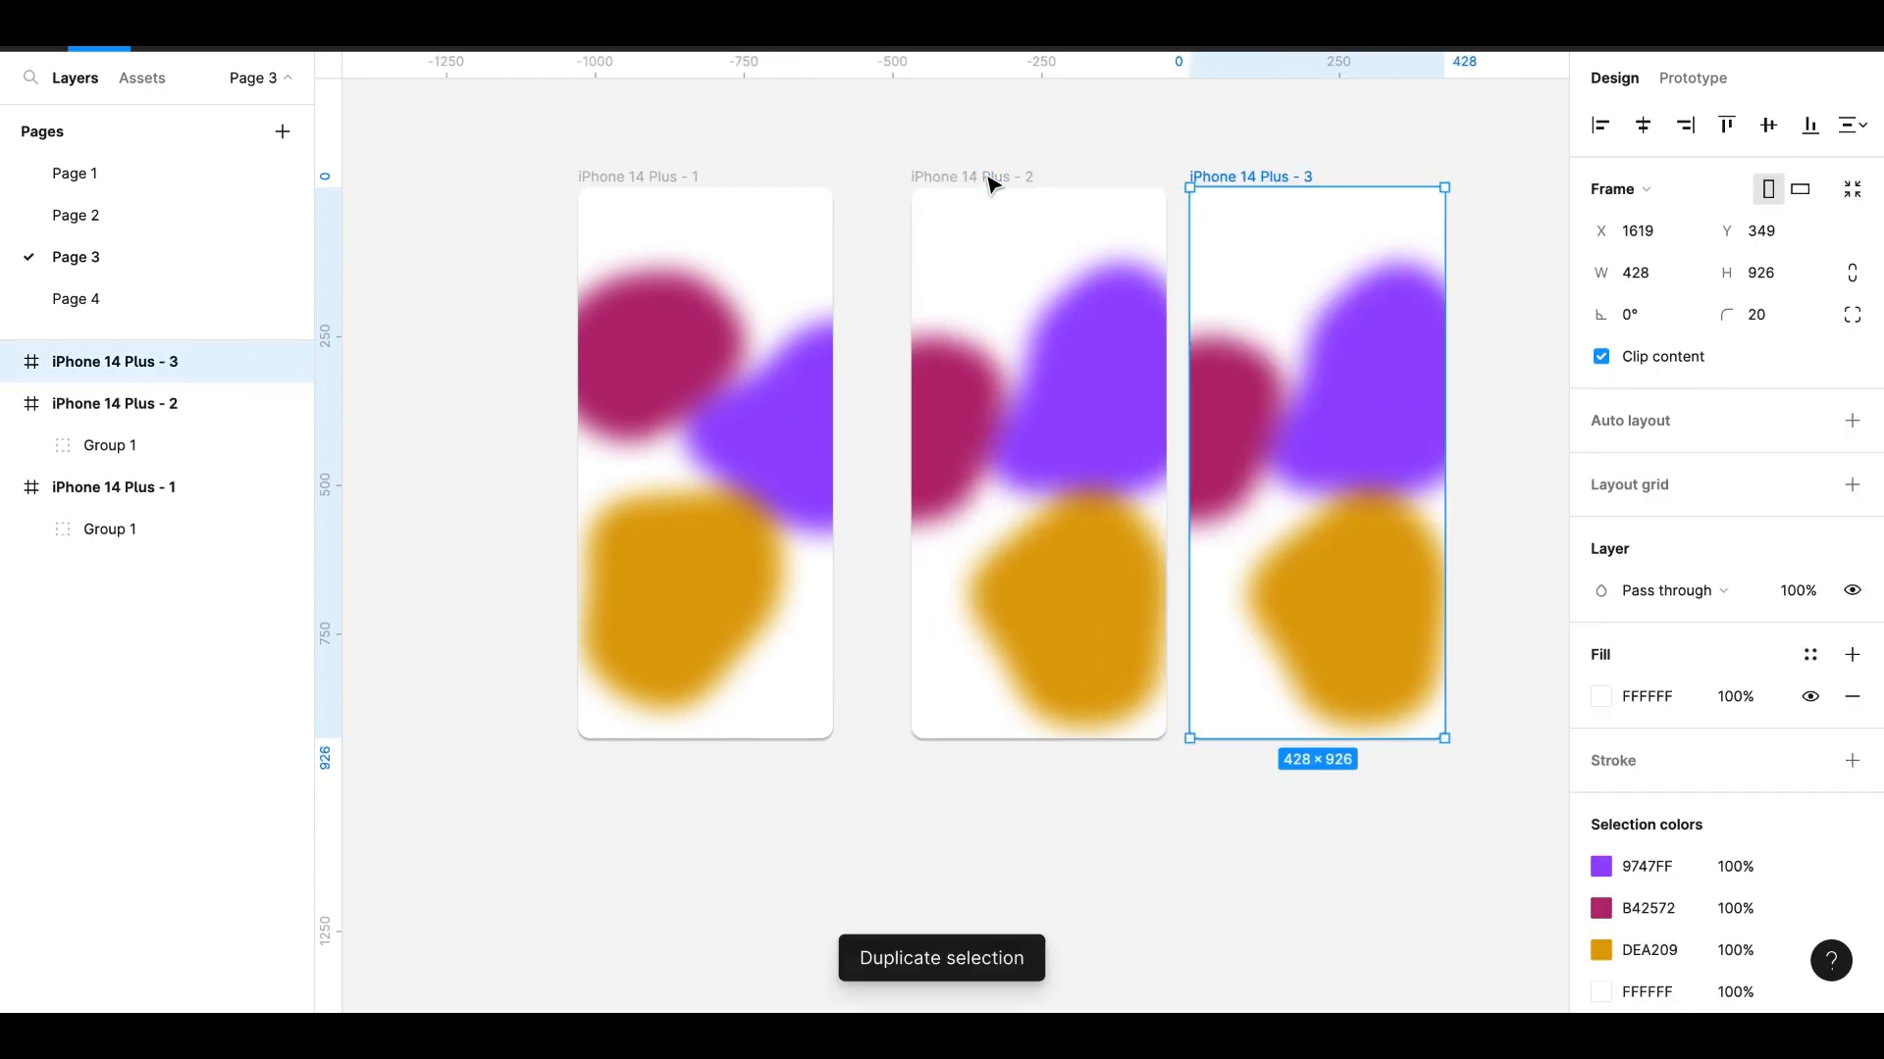
pyautogui.click(1412, 379)
pyautogui.moveTo(1404, 188); pyautogui.dragTo(1203, 225)
# - Duplicate the third phone frame and move the purple blob in the copy down toward the frame's left edge
pyautogui.click(1287, 175)
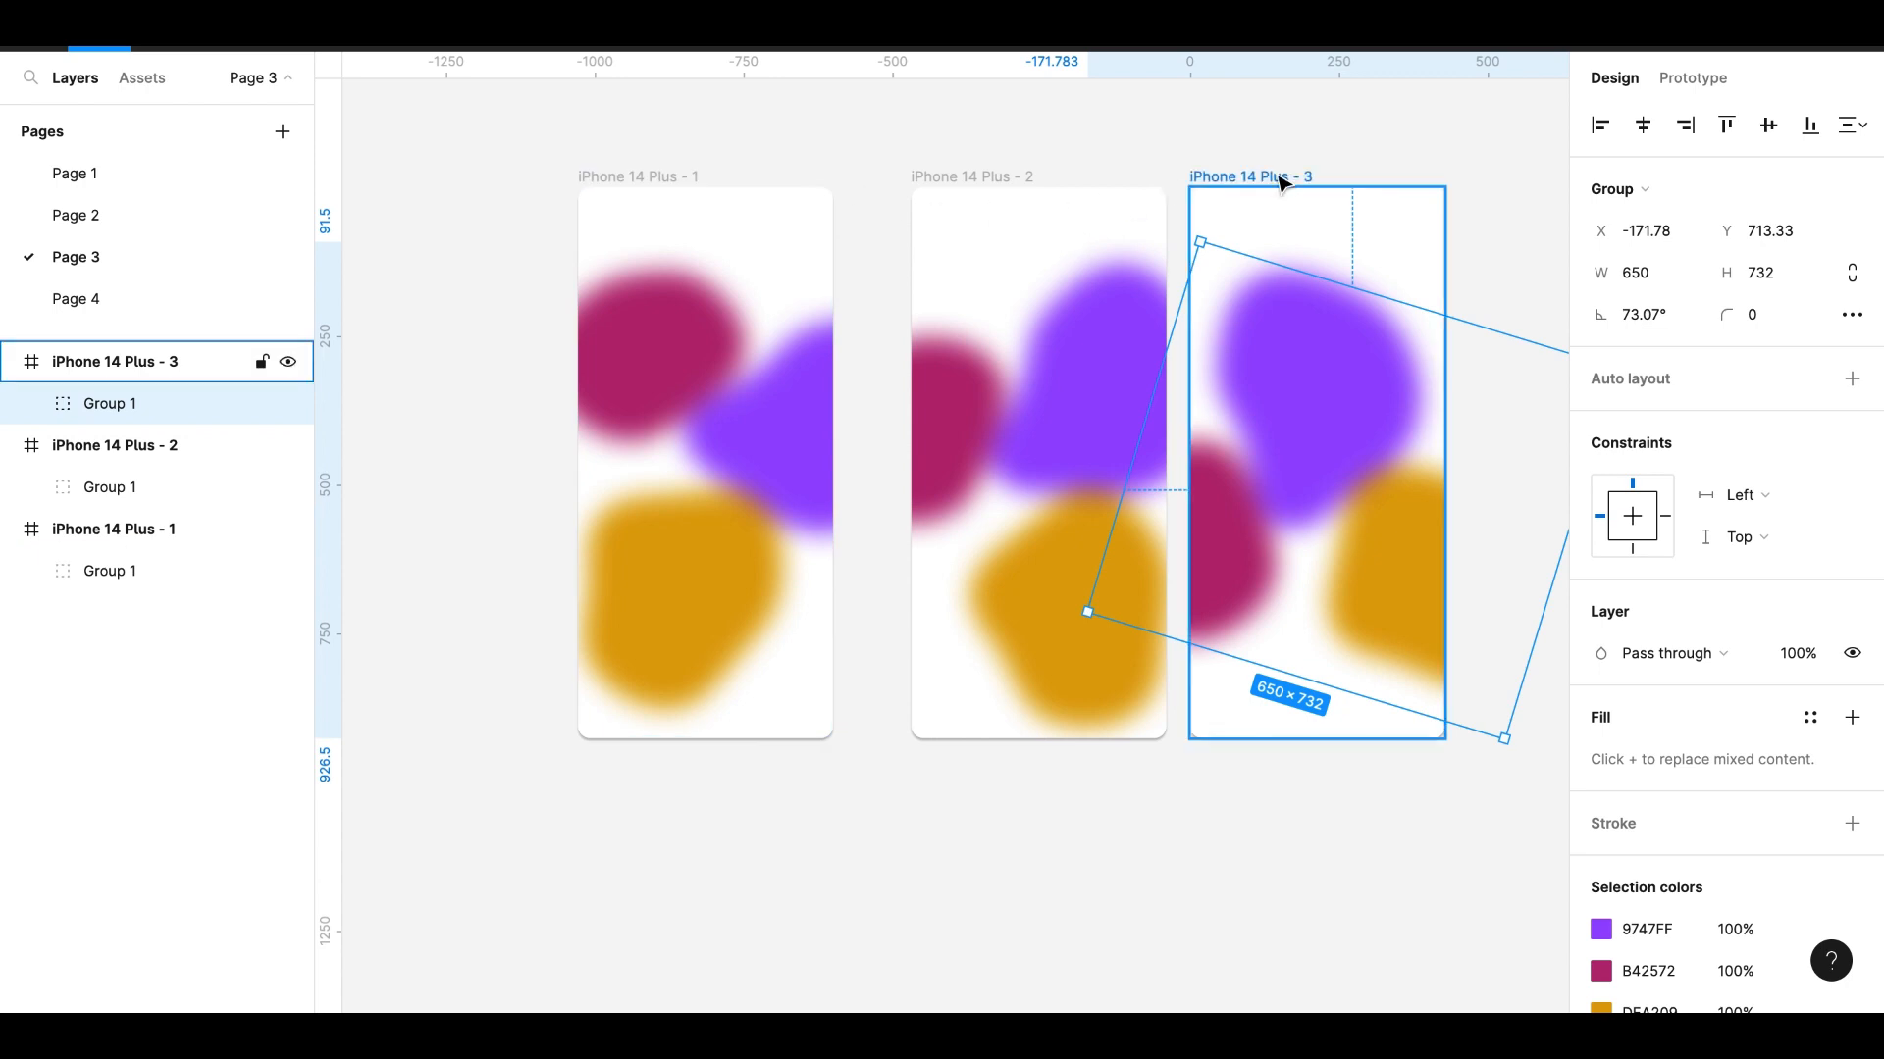
pyautogui.hotkey('ctrl', 'd')
pyautogui.hscroll(3, 1276, 356)
pyautogui.doubleClick(1264, 357)
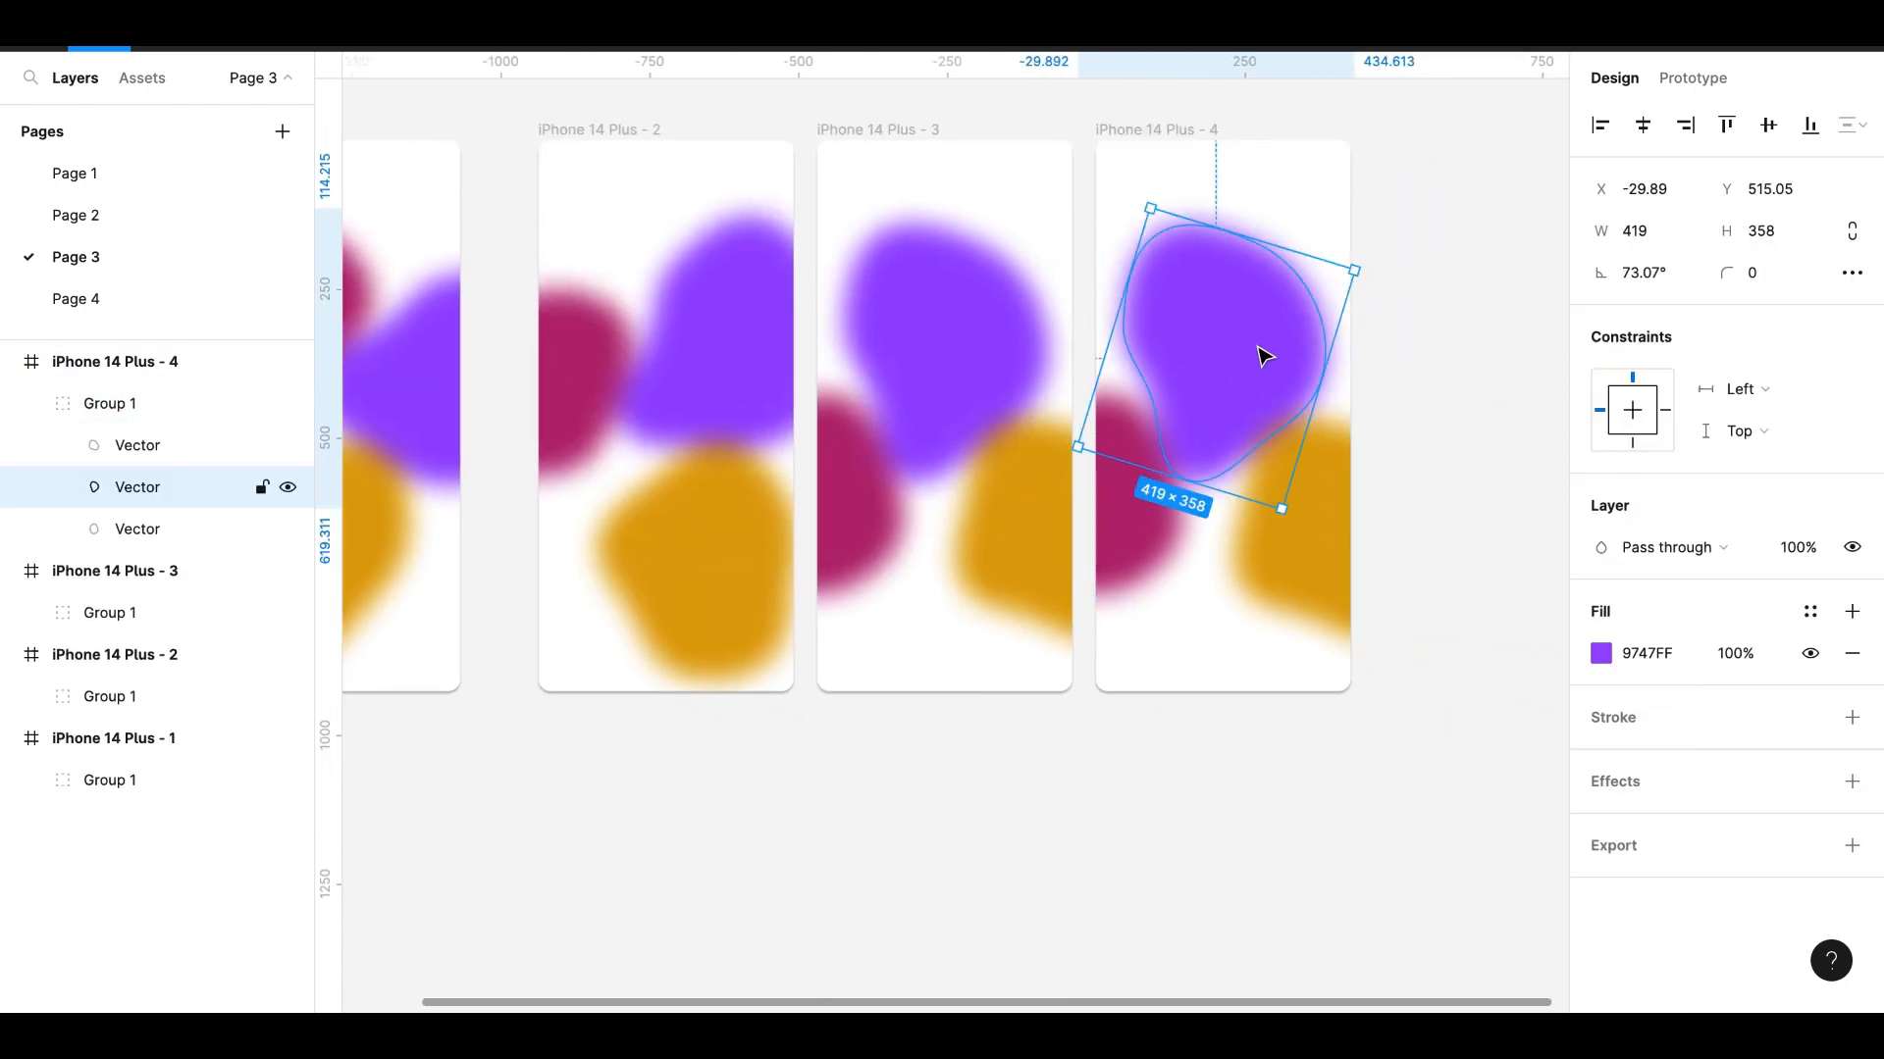
pyautogui.moveTo(1265, 357); pyautogui.dragTo(1227, 474)
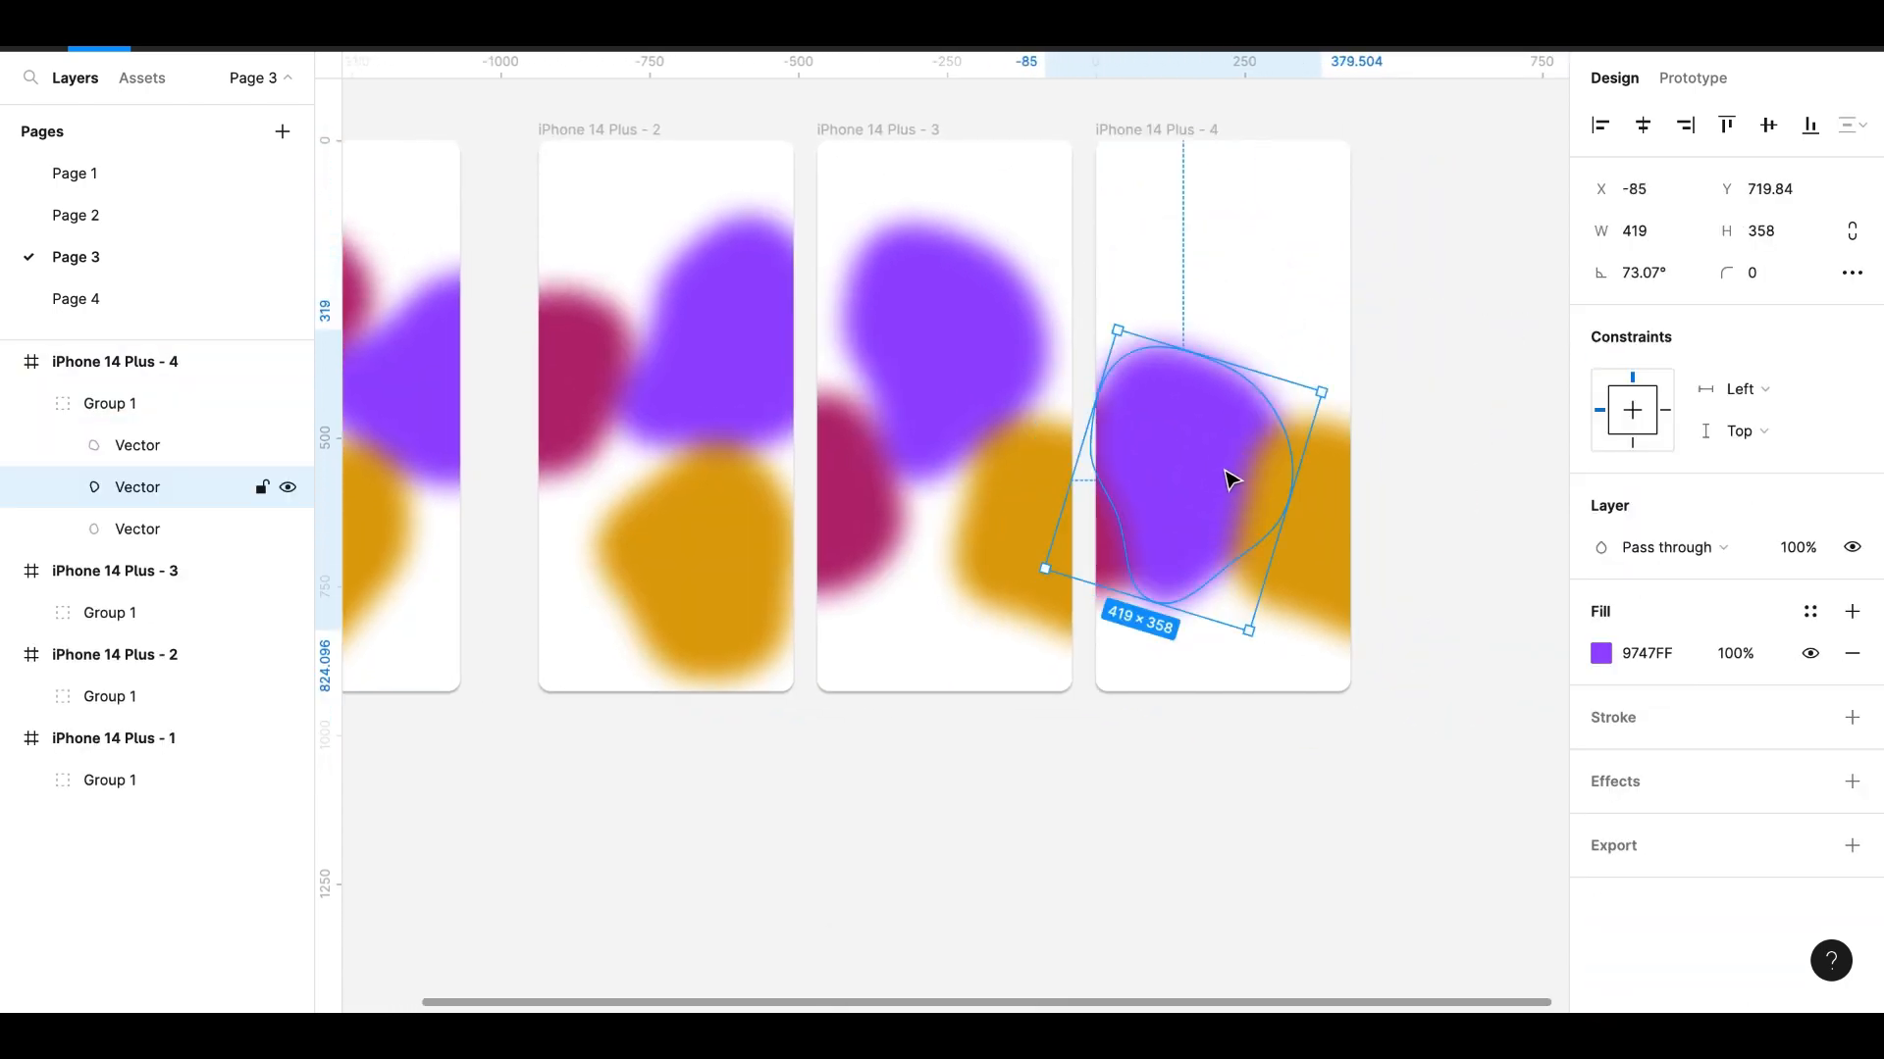
# - In the fourth frame, move the magenta blob to the upper left and shift the orange blob upward
pyautogui.doubleClick(1116, 576)
pyautogui.press('Escape')
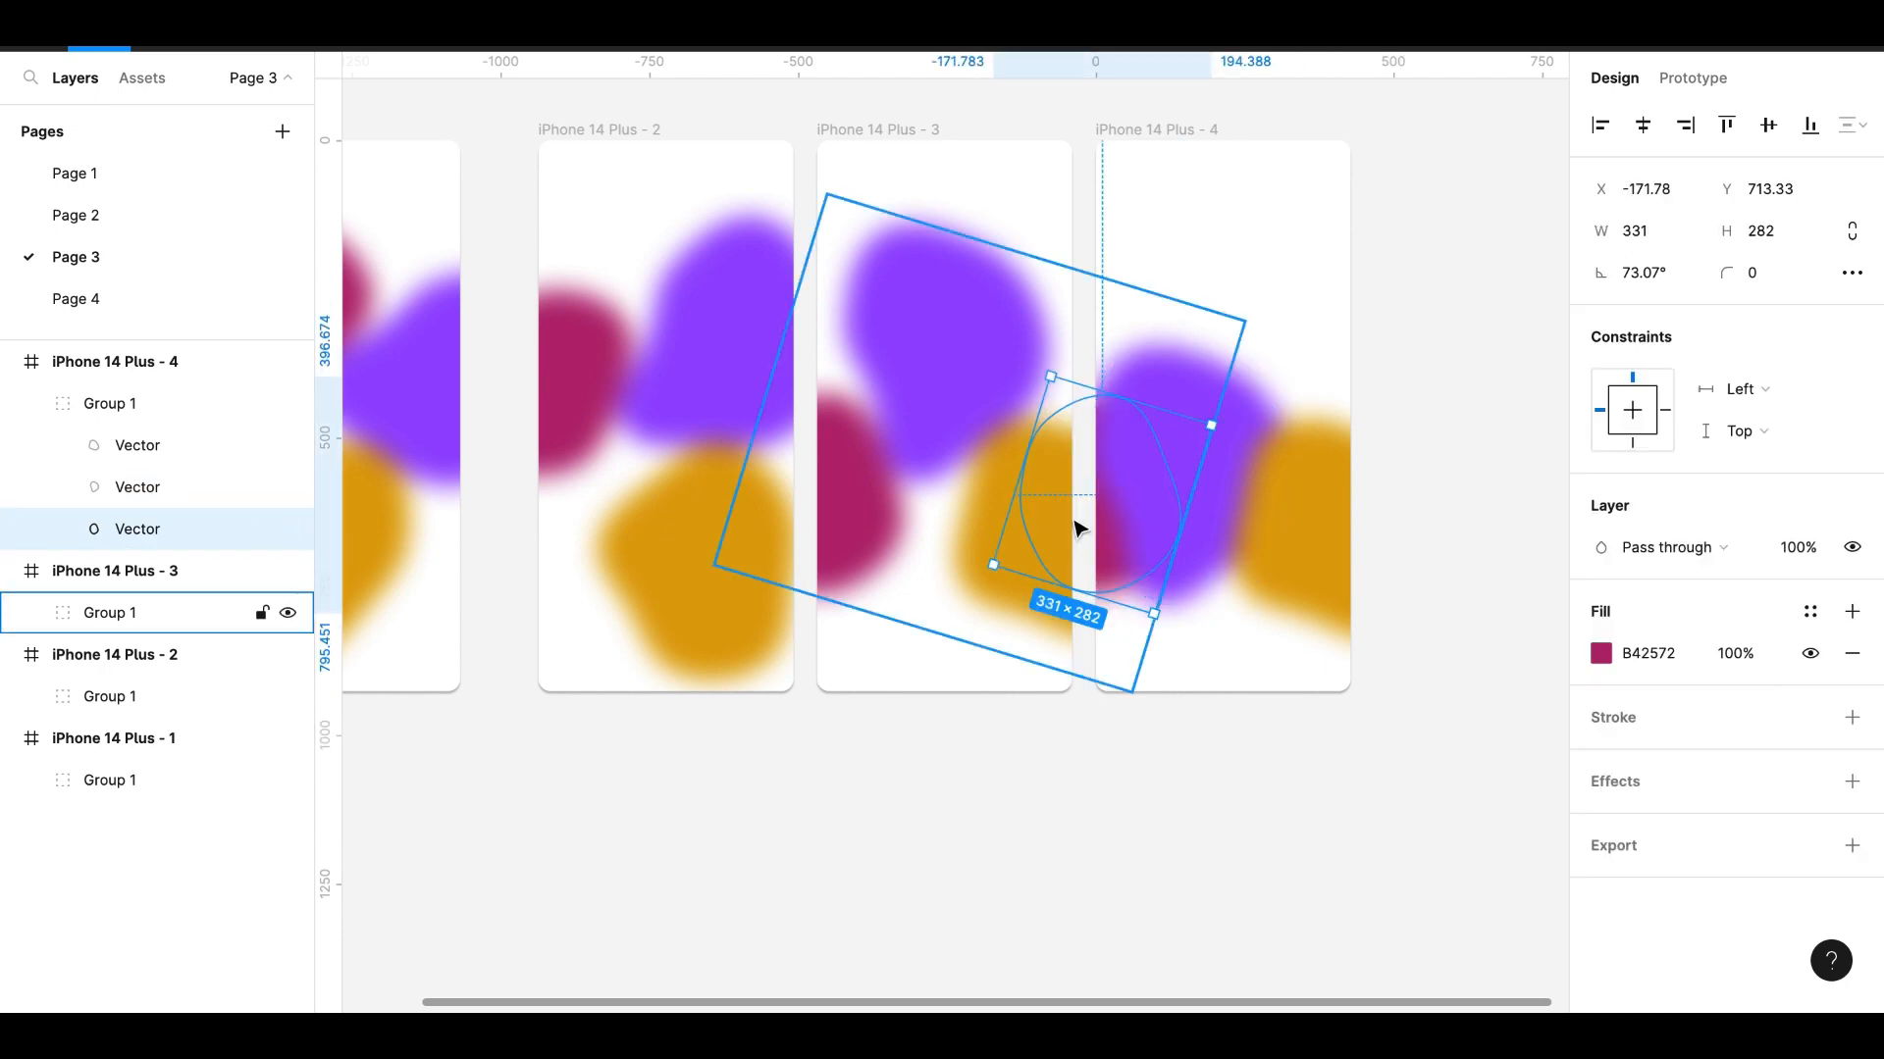
pyautogui.click(1194, 659)
pyautogui.doubleClick(1113, 579)
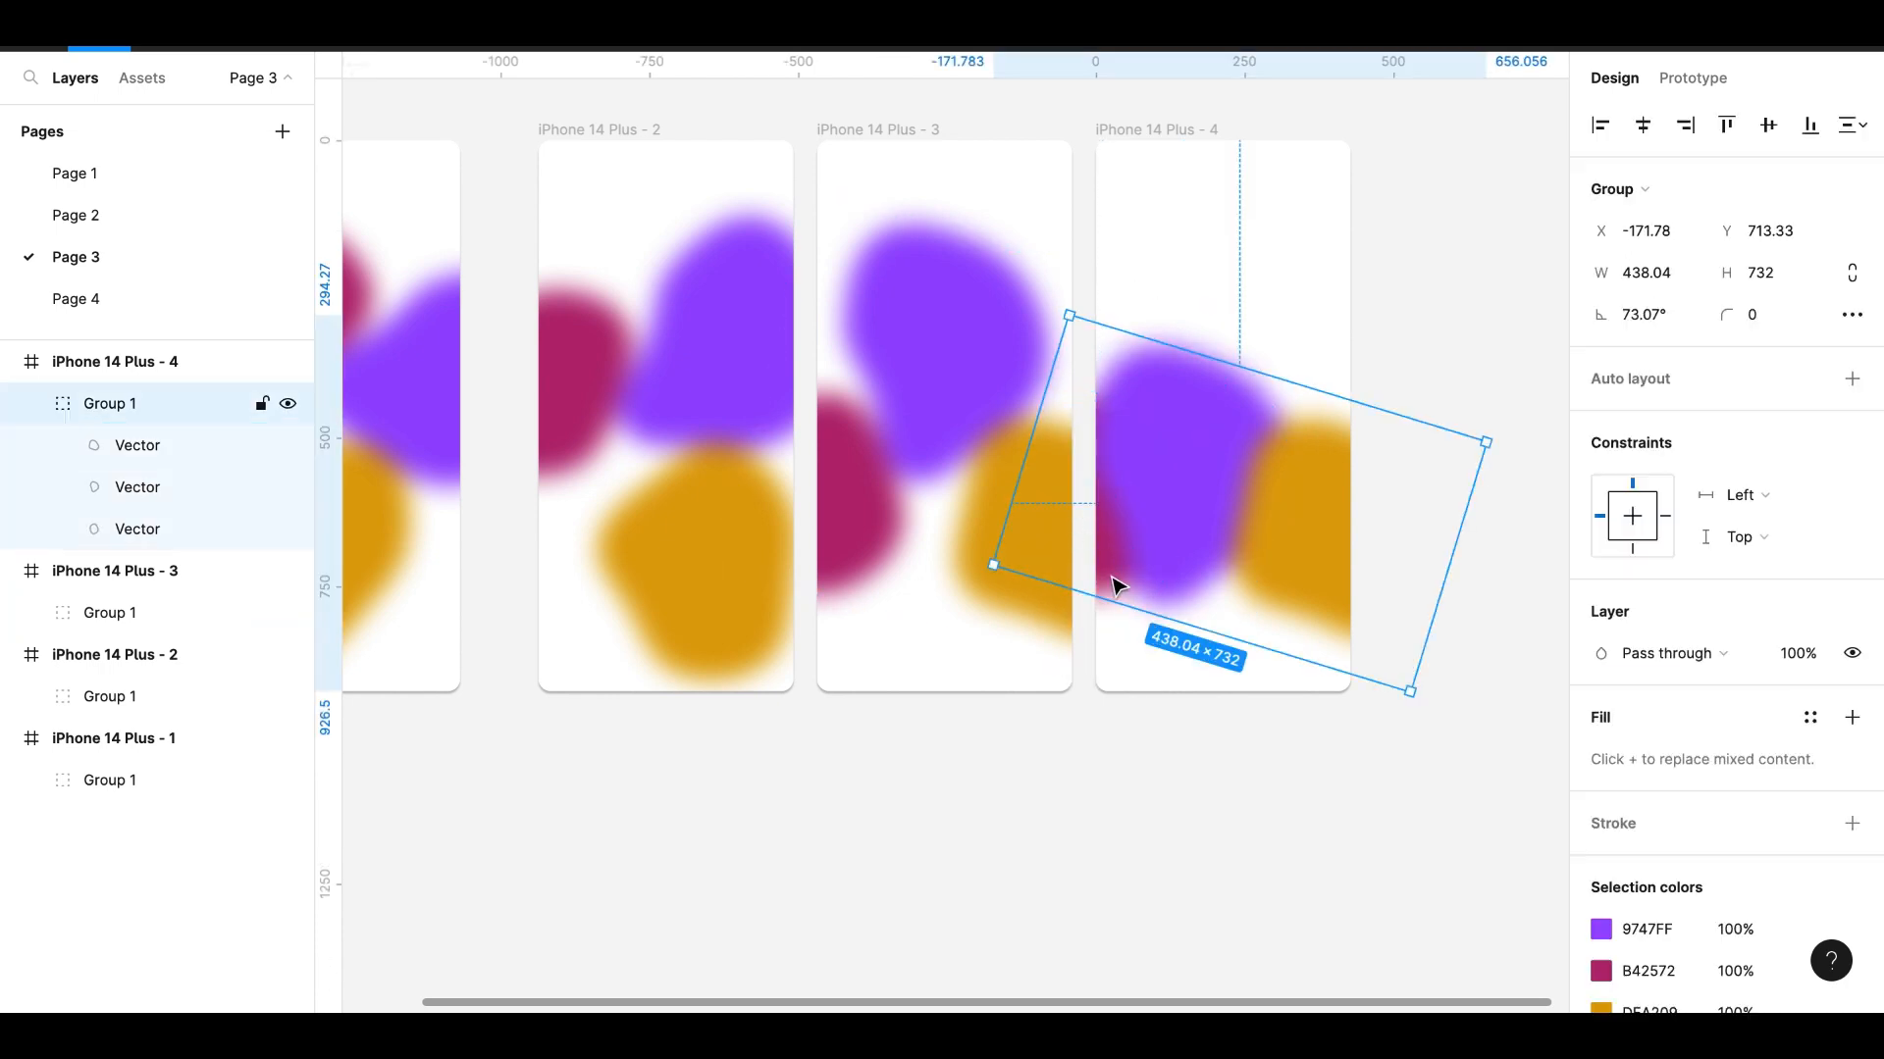
pyautogui.moveTo(1118, 577); pyautogui.dragTo(1182, 355)
pyautogui.click(1328, 521)
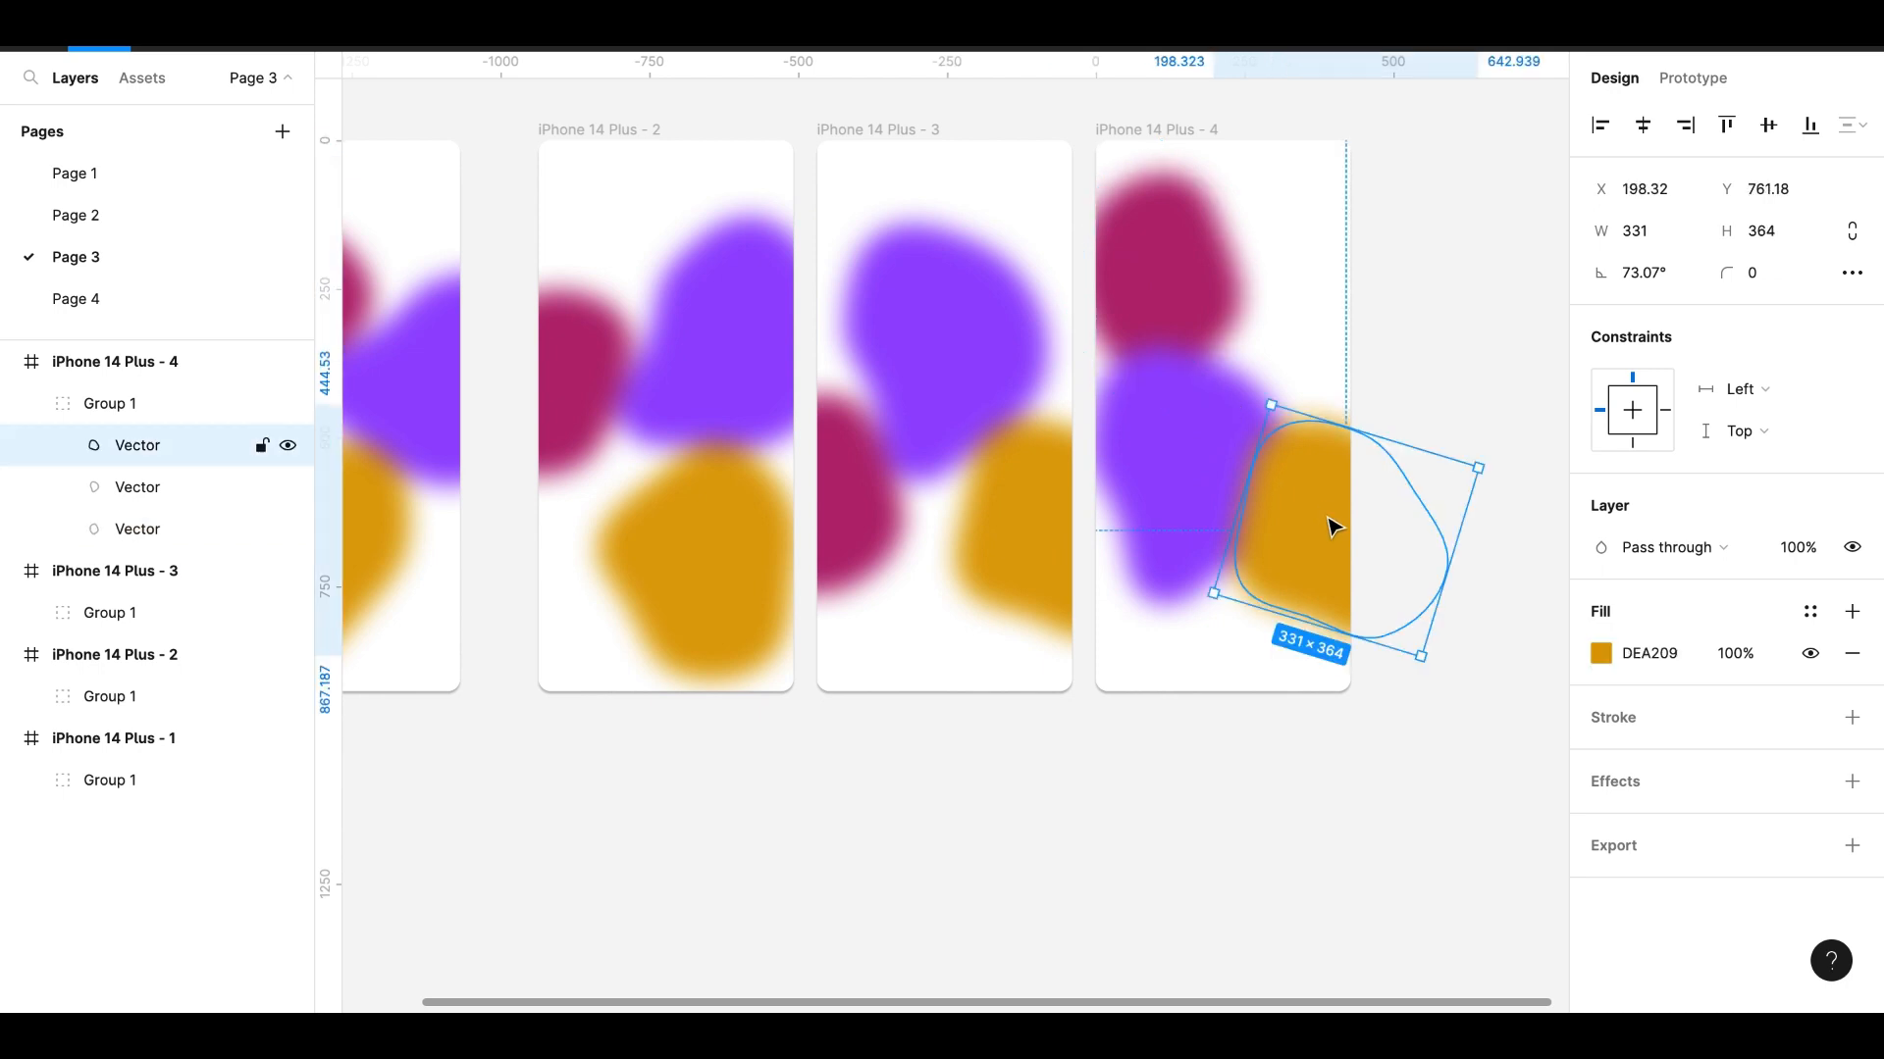
pyautogui.moveTo(1328, 521); pyautogui.dragTo(1314, 412)
# - Duplicate the iPhone 14 Plus - 4 frame
pyautogui.click(1160, 130)
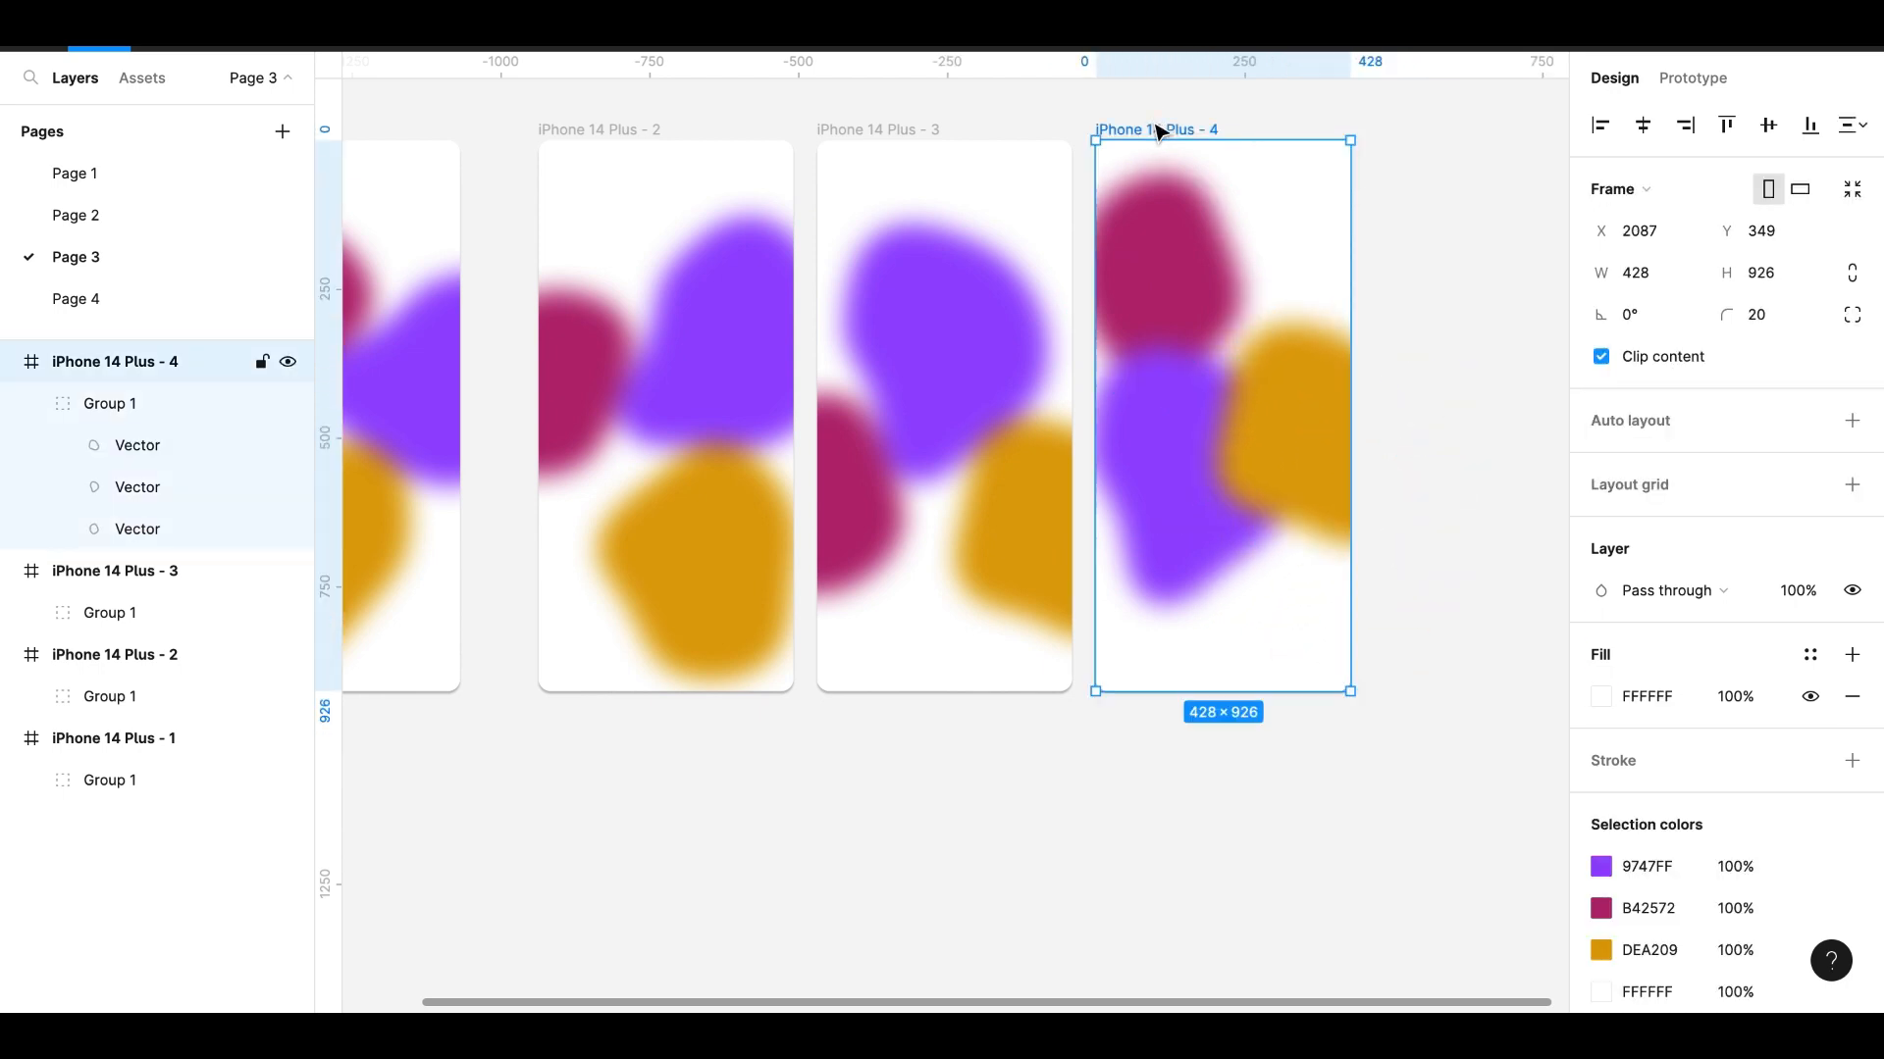
pyautogui.hotkey('ctrl', 'd')
pyautogui.scroll(-3, 1315, 422)
pyautogui.hscroll(2, 1249, 440)
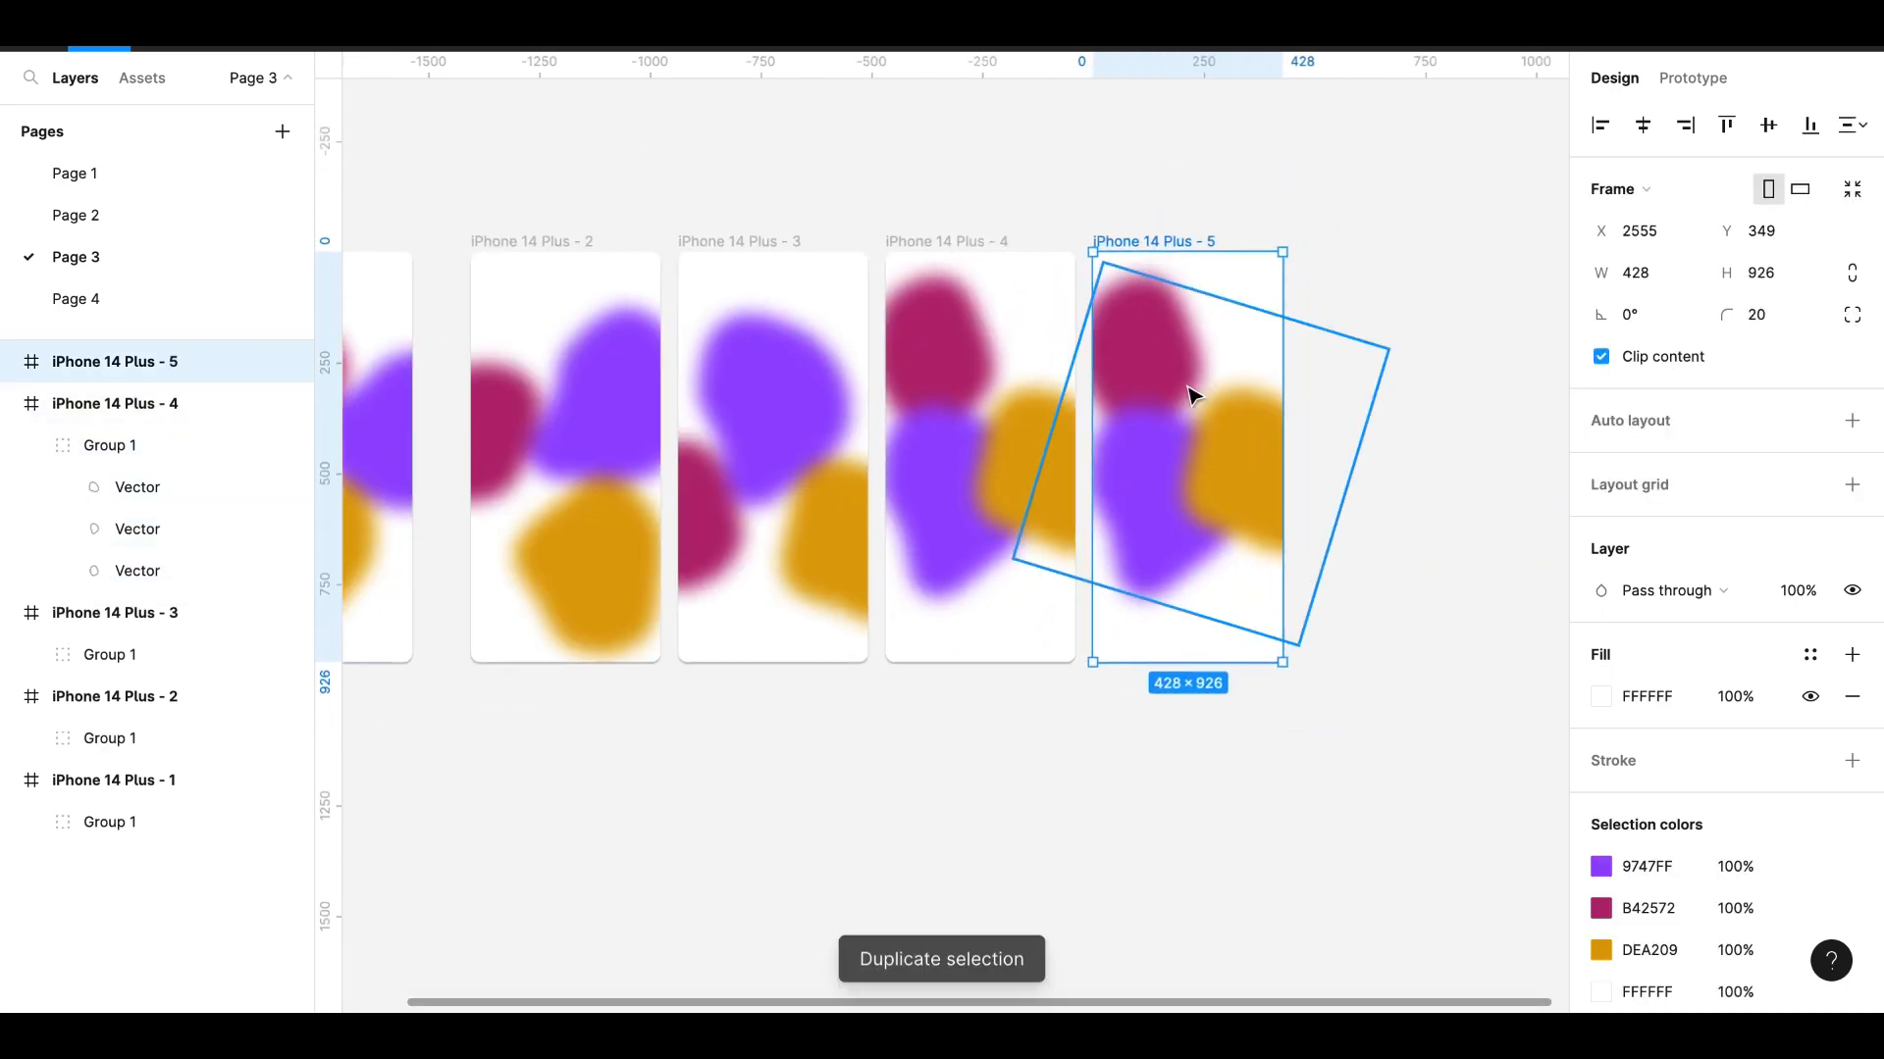
# - In the fifth frame, shift the magenta blob toward the right edge and move the orange blob to the upper left corner
pyautogui.doubleClick(1173, 371)
pyautogui.moveTo(1174, 371); pyautogui.dragTo(1244, 391)
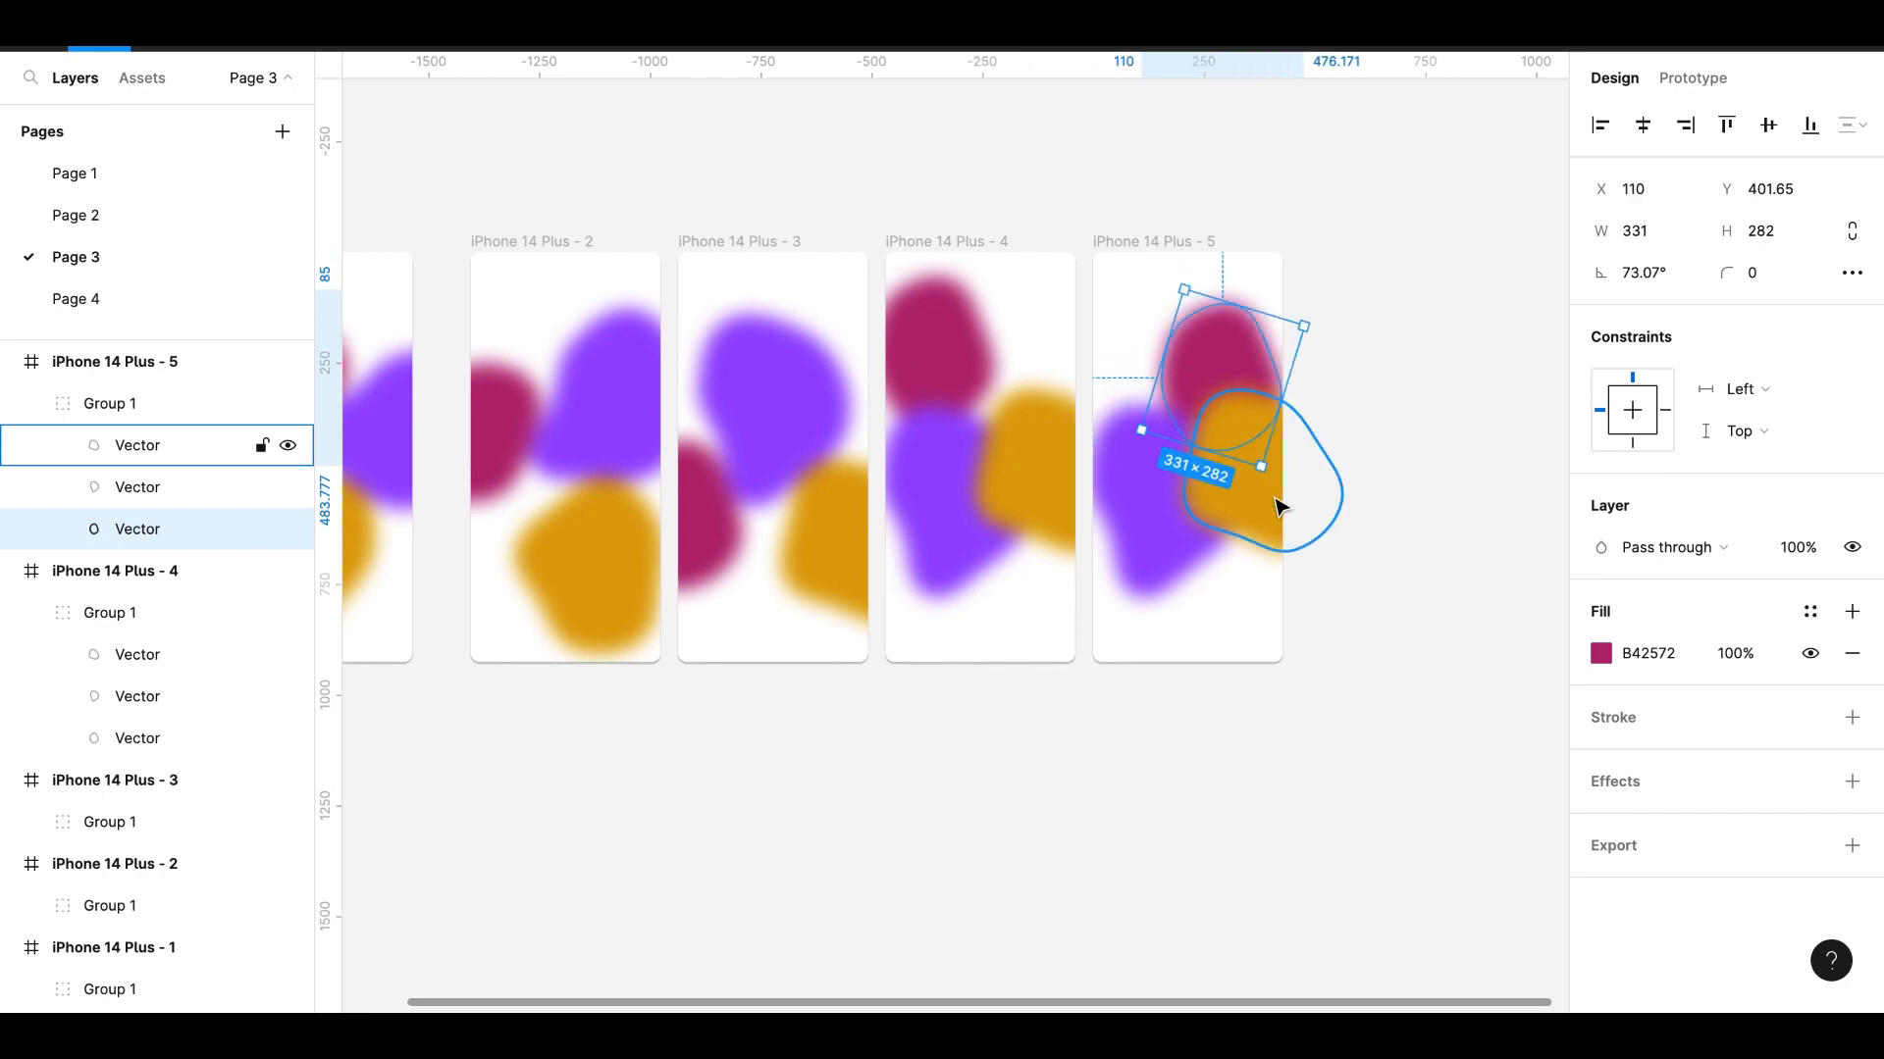
pyautogui.moveTo(1266, 505); pyautogui.dragTo(1141, 391)
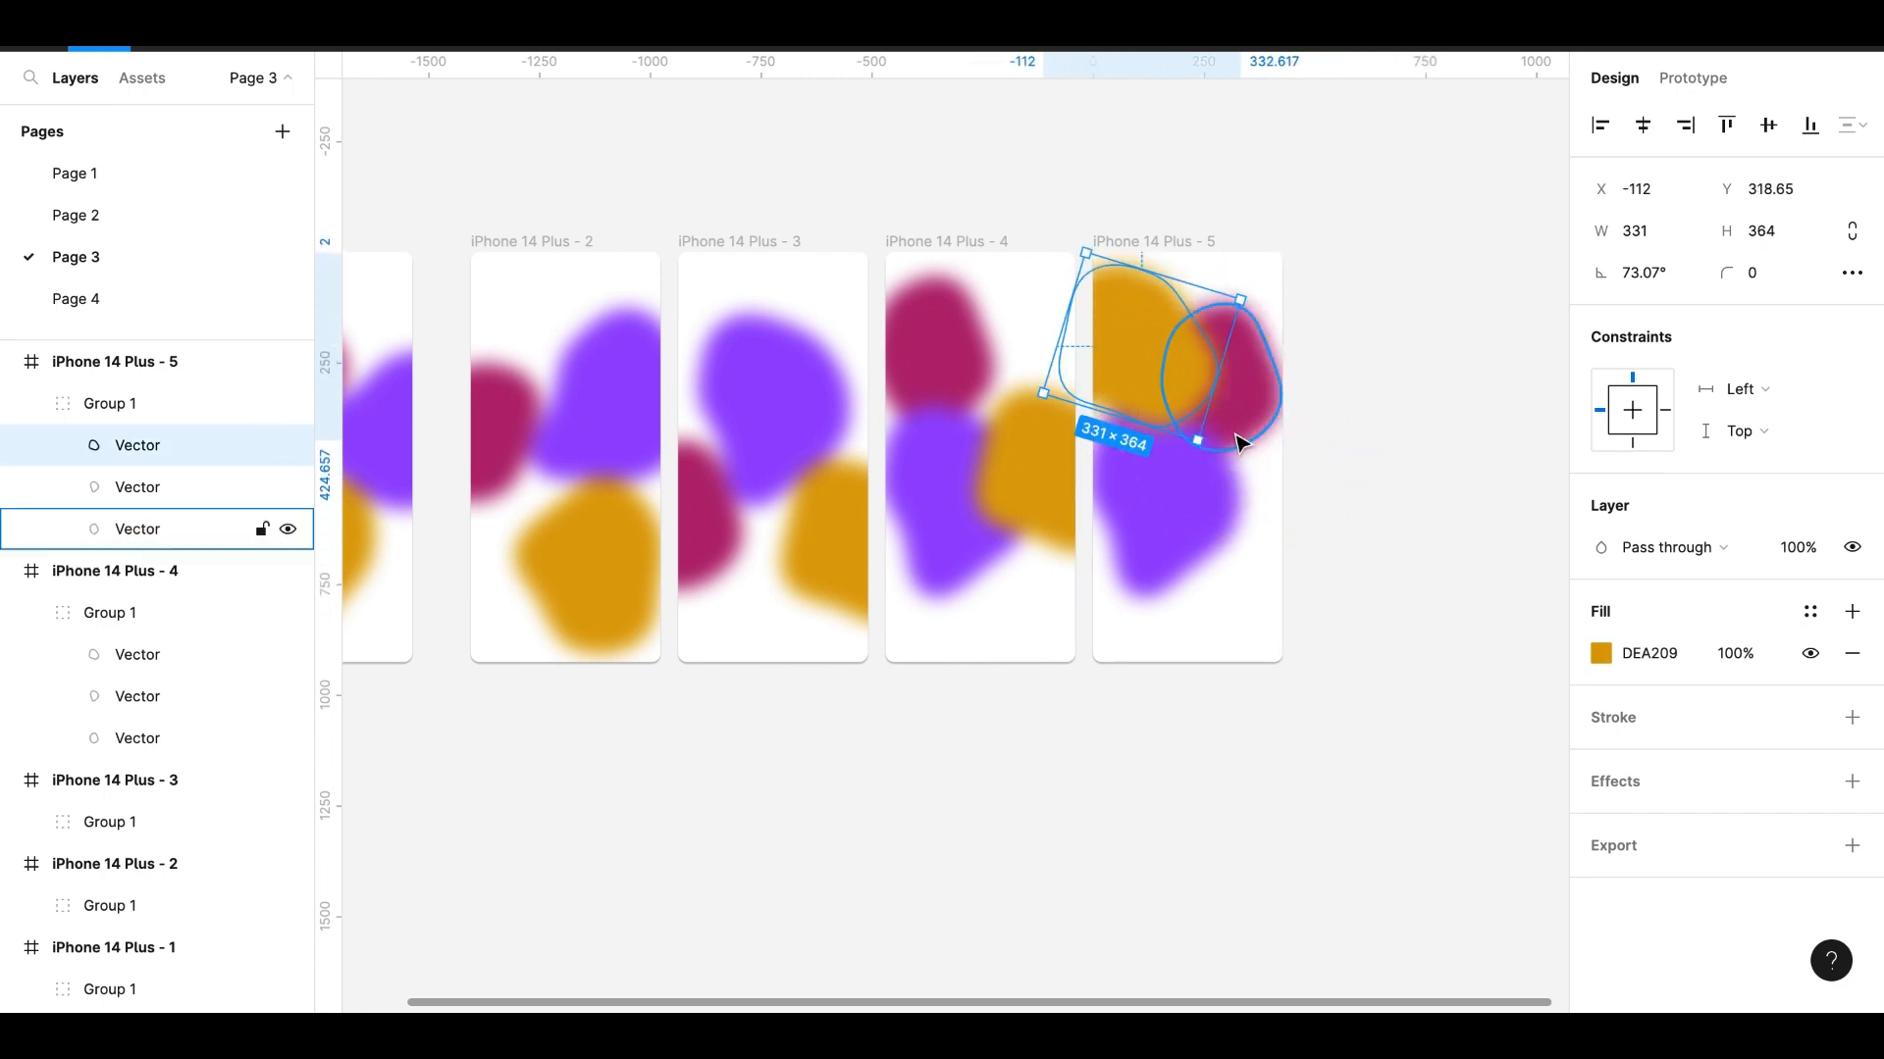
# - Duplicate the fifth frame, then move the copy's purple blob to the upper left and its orange blob down along the left edge
pyautogui.click(1157, 243)
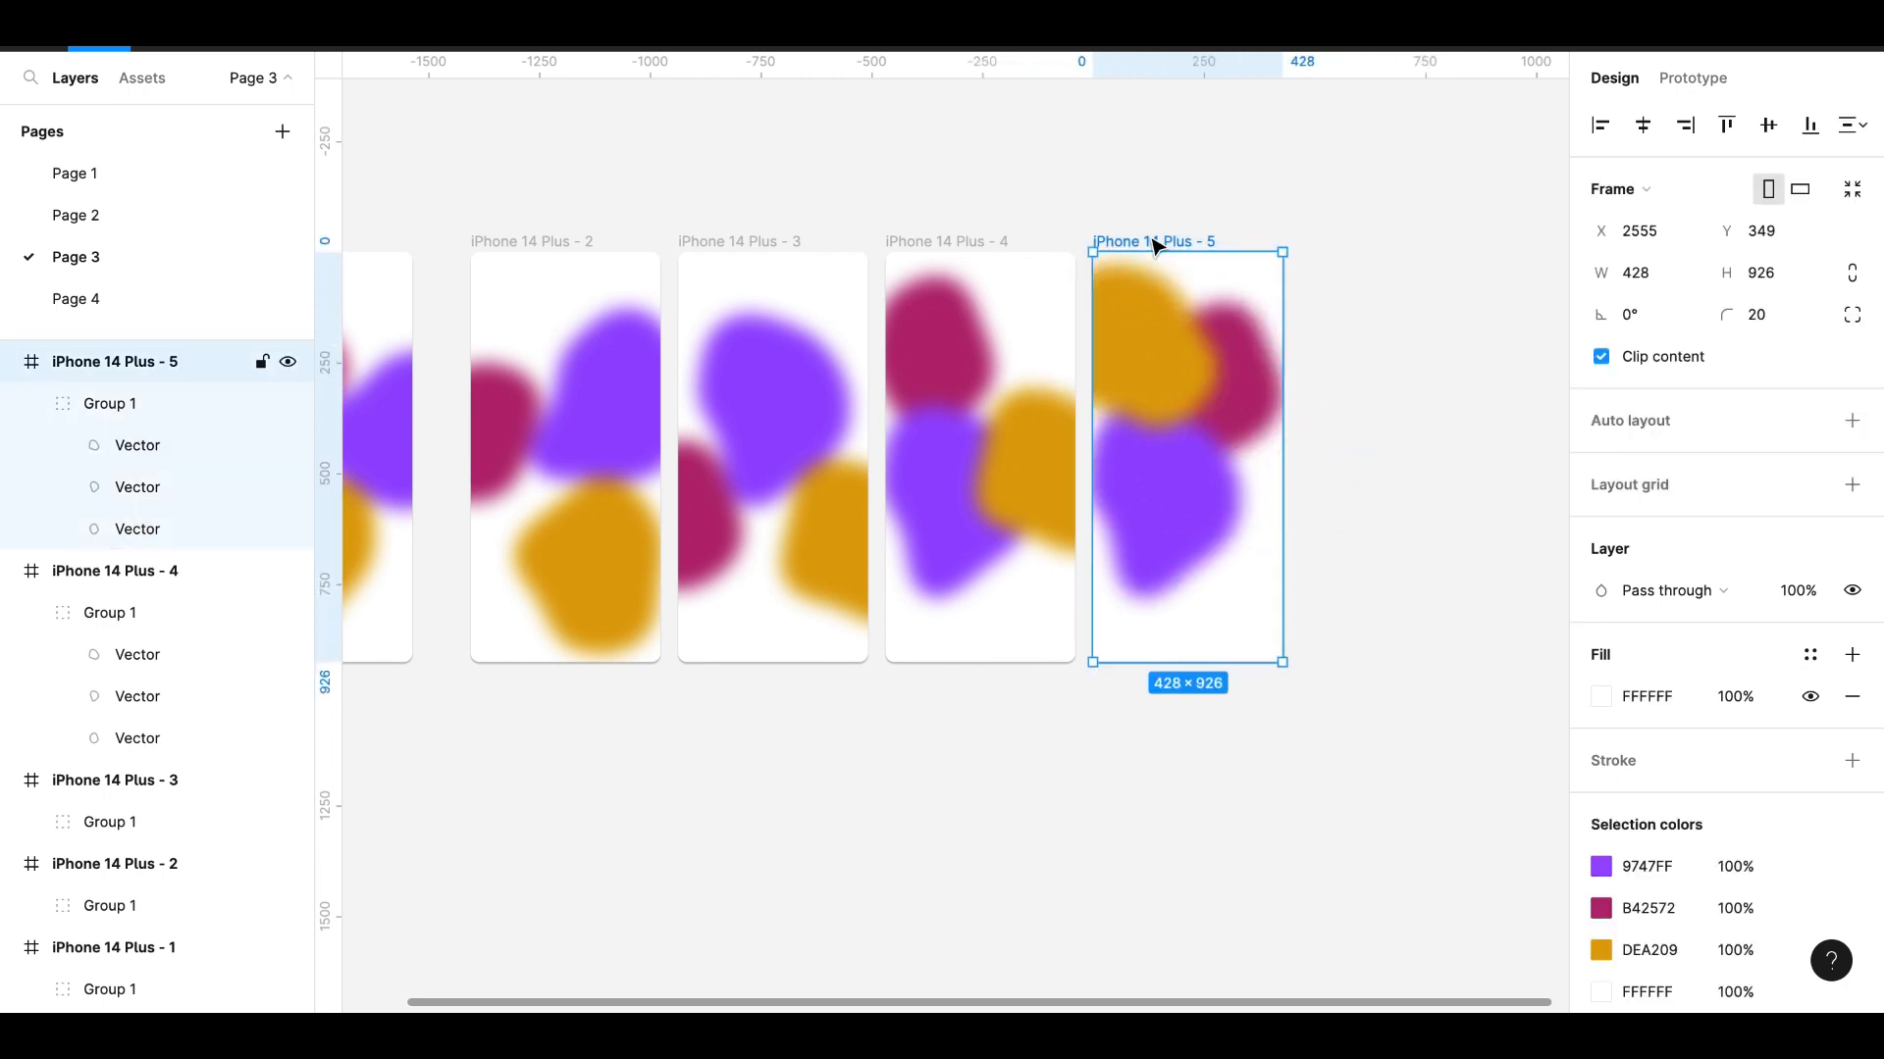
pyautogui.hotkey('ctrl', 'd')
pyautogui.doubleClick(1380, 551)
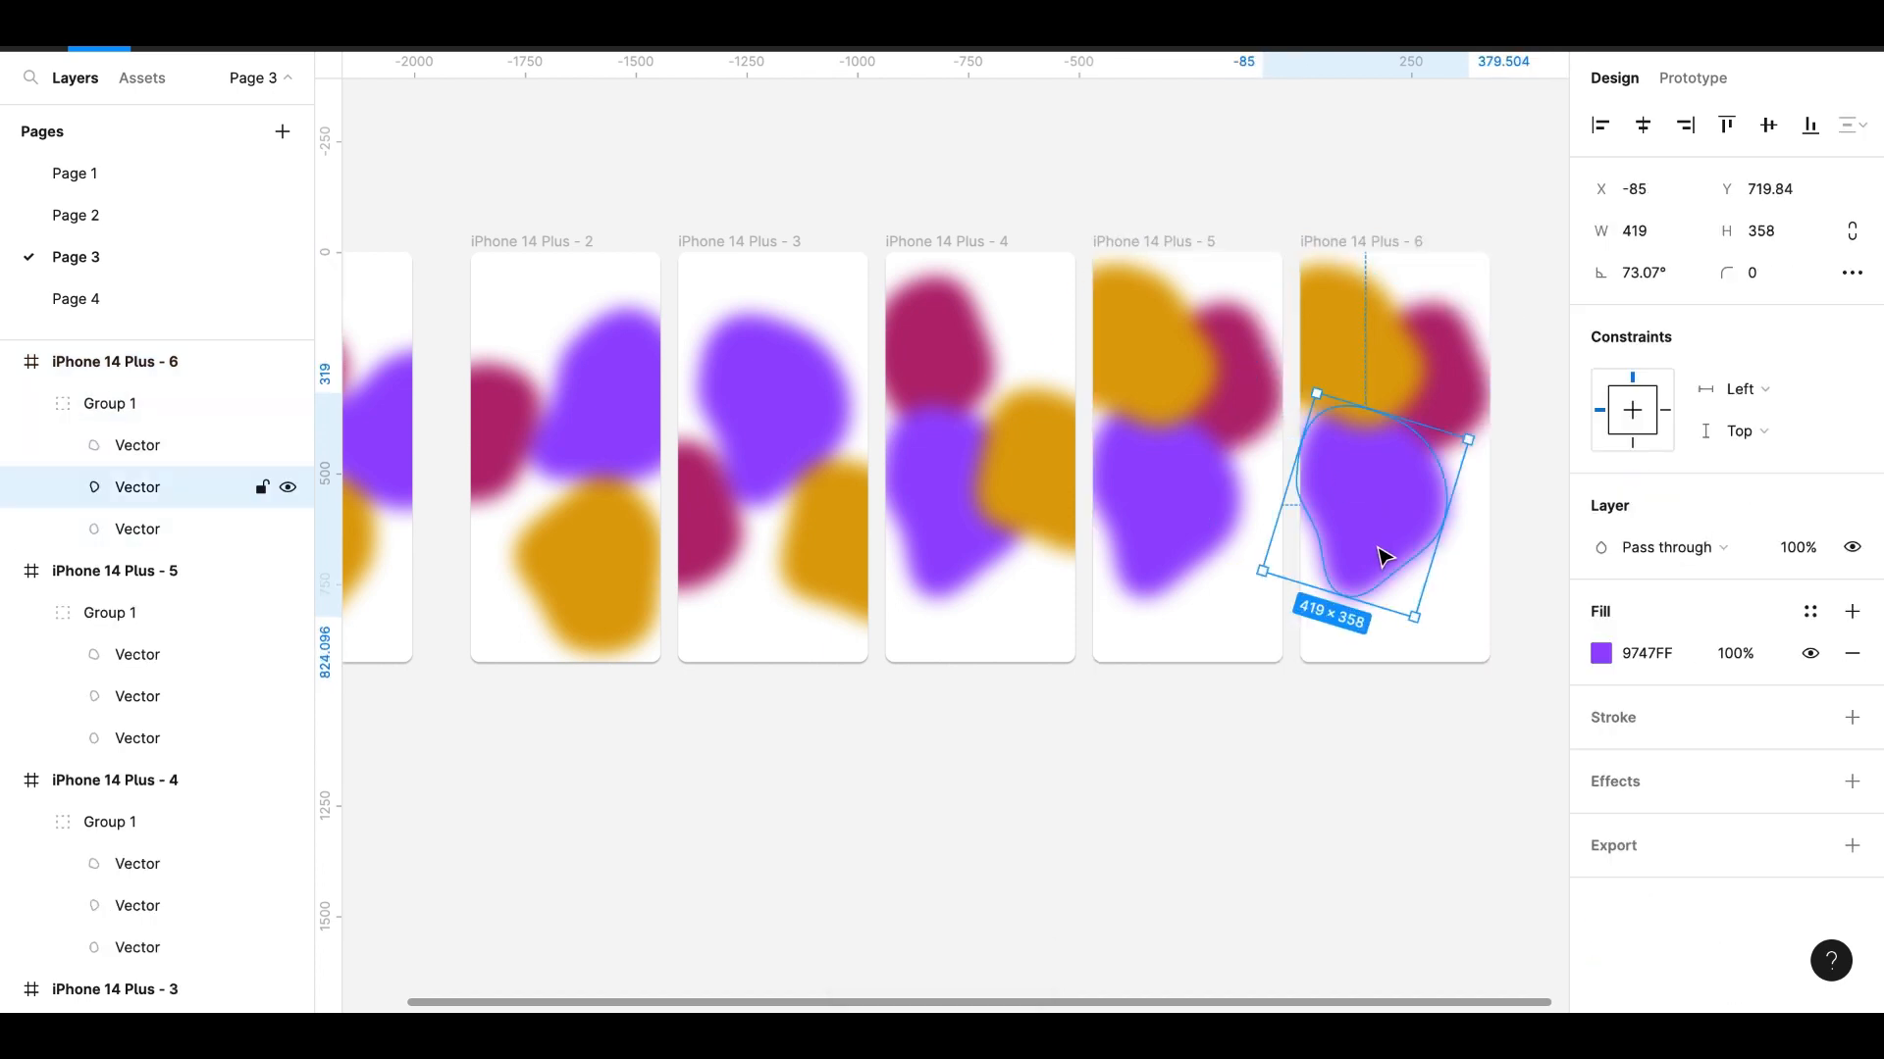
pyautogui.moveTo(1408, 369); pyautogui.dragTo(1418, 328)
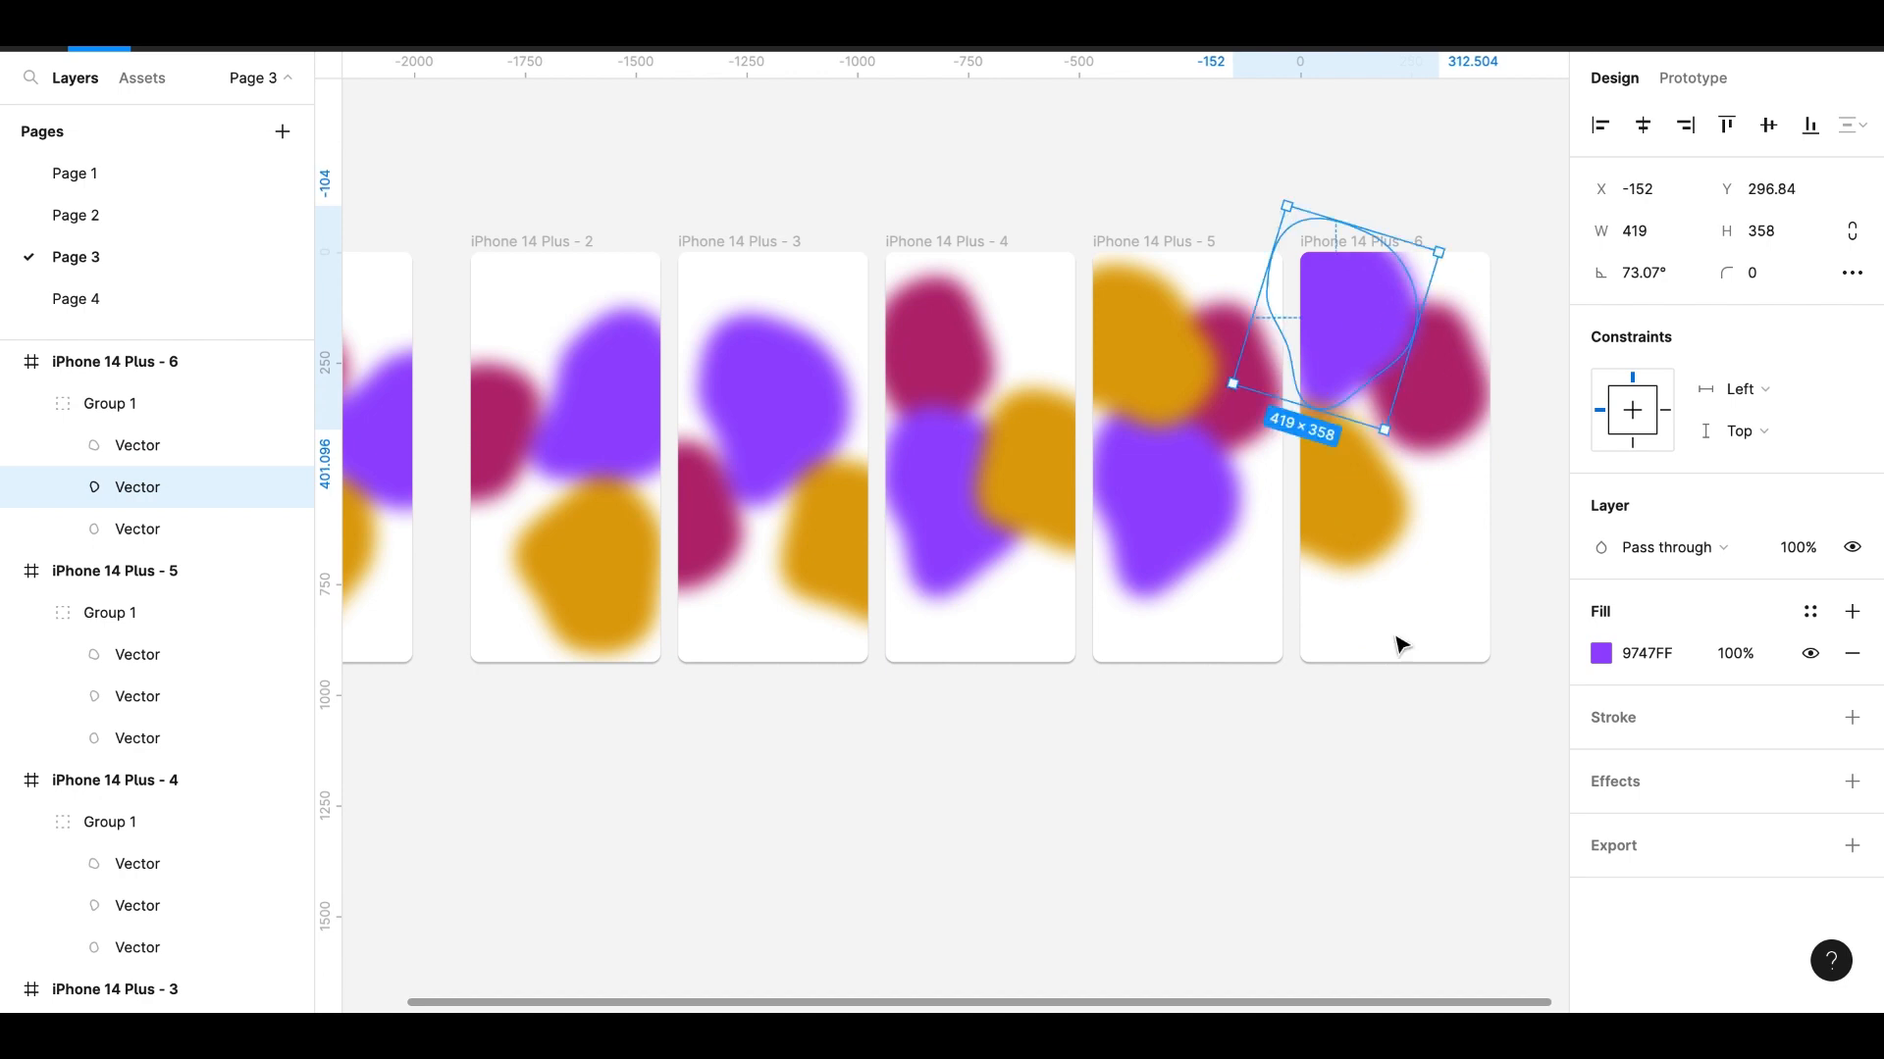
pyautogui.press('Escape')
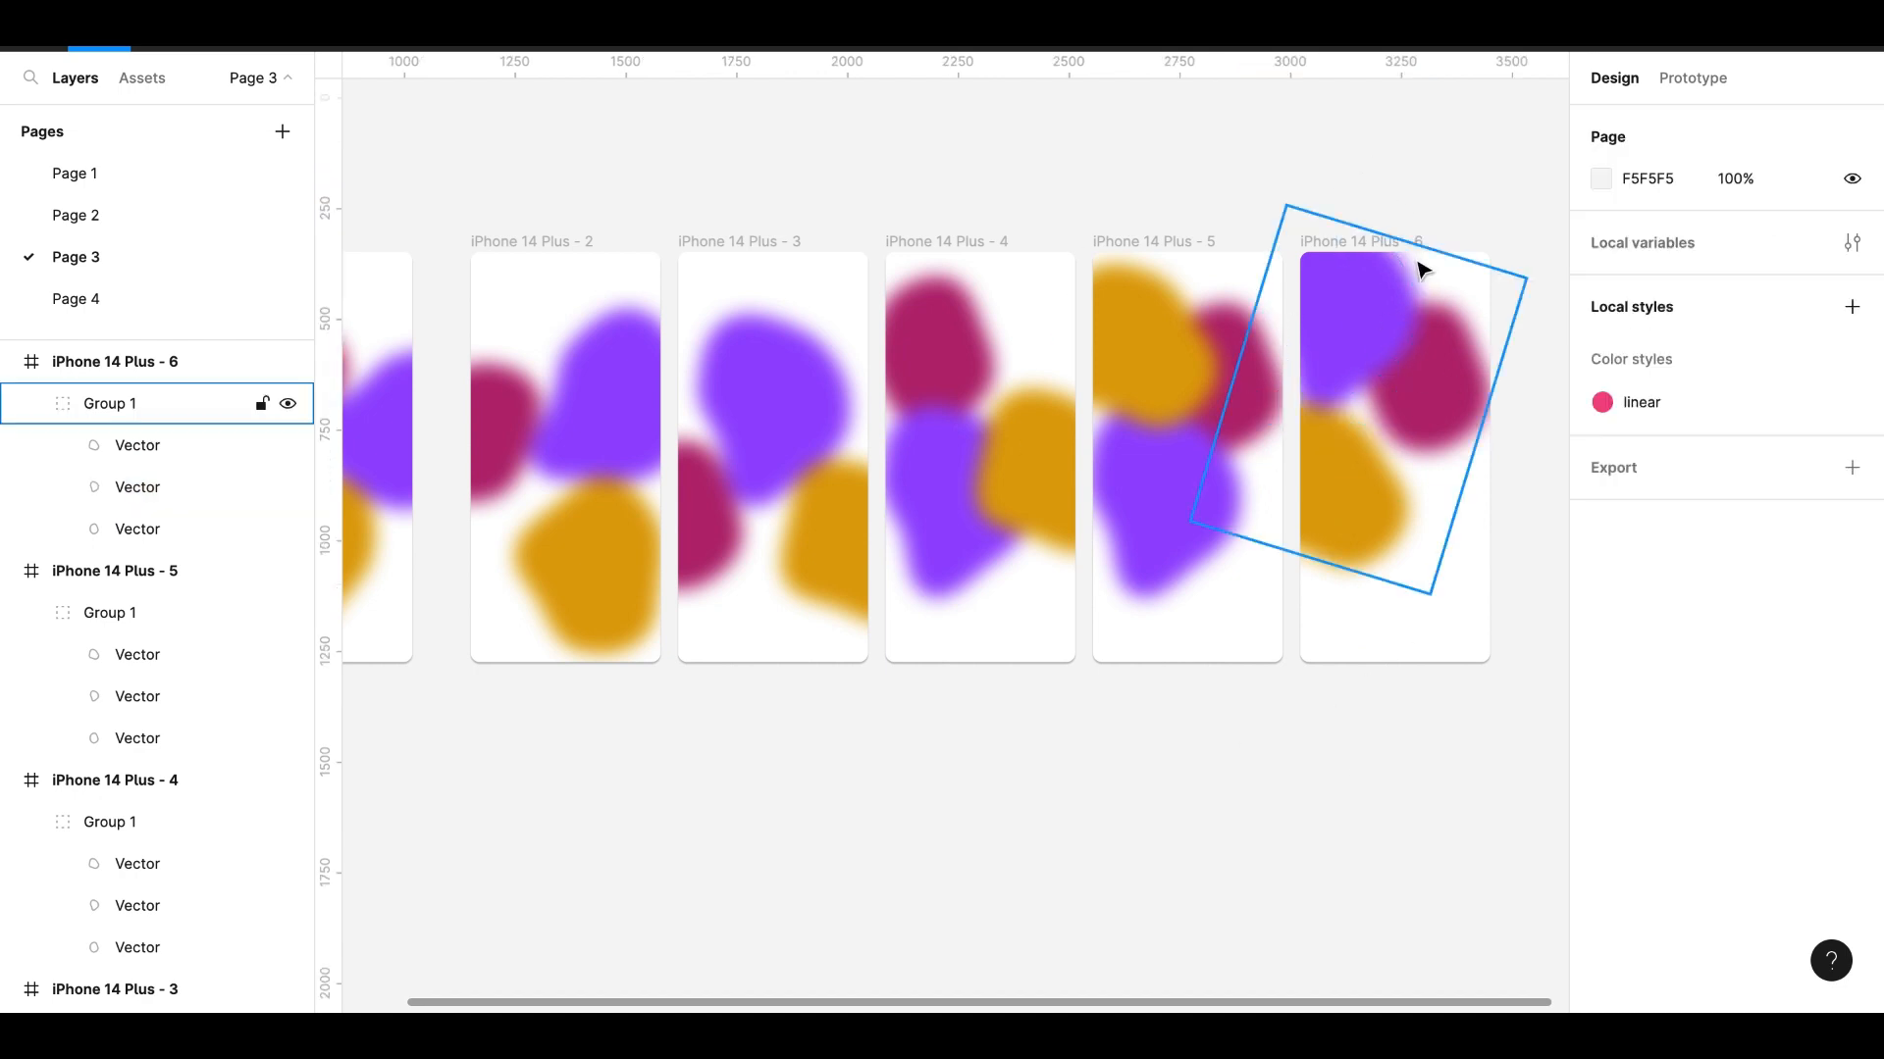
# - Rename the first three phone frames as screen 1, screen- 2 and screen -3
pyautogui.click(1360, 244)
pyautogui.scroll(-5, 1357, 245)
pyautogui.hscroll(2, 1358, 246)
pyautogui.scroll(2, 1358, 245)
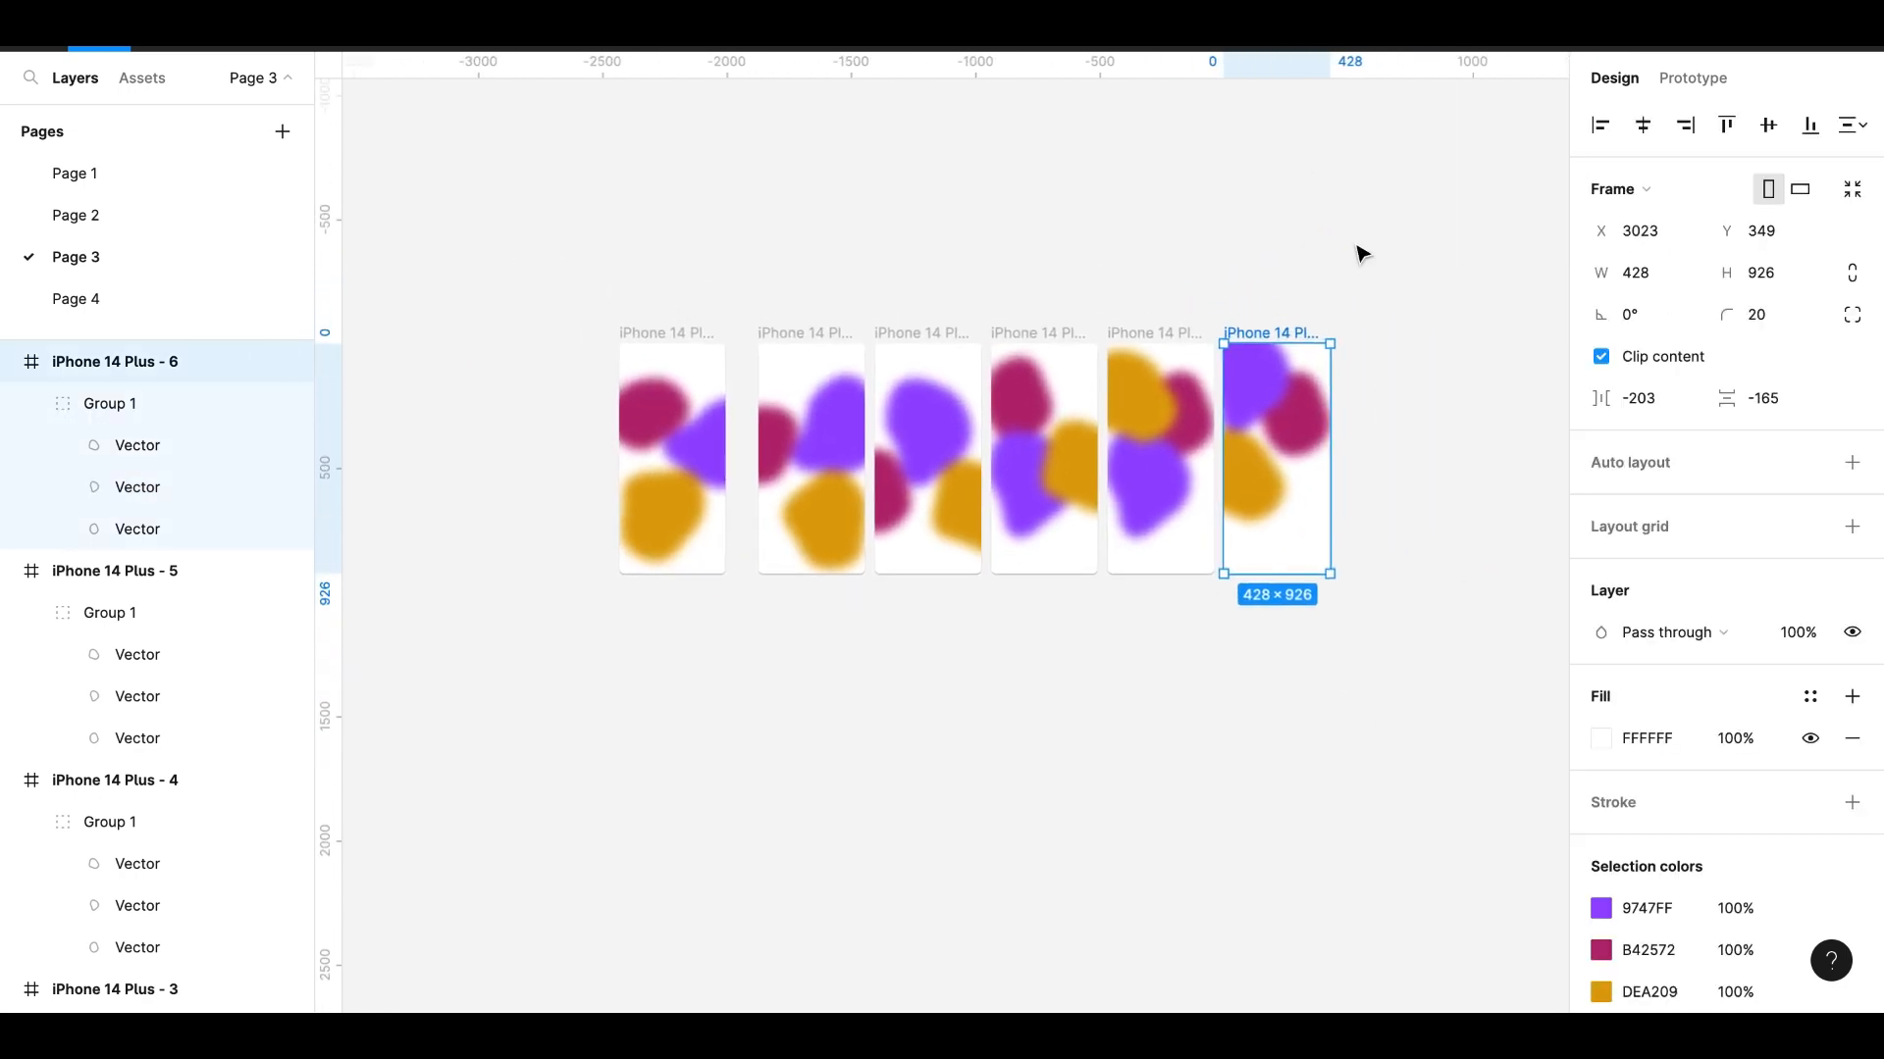
pyautogui.scroll(5, 1358, 252)
pyautogui.hscroll(-2, 1358, 252)
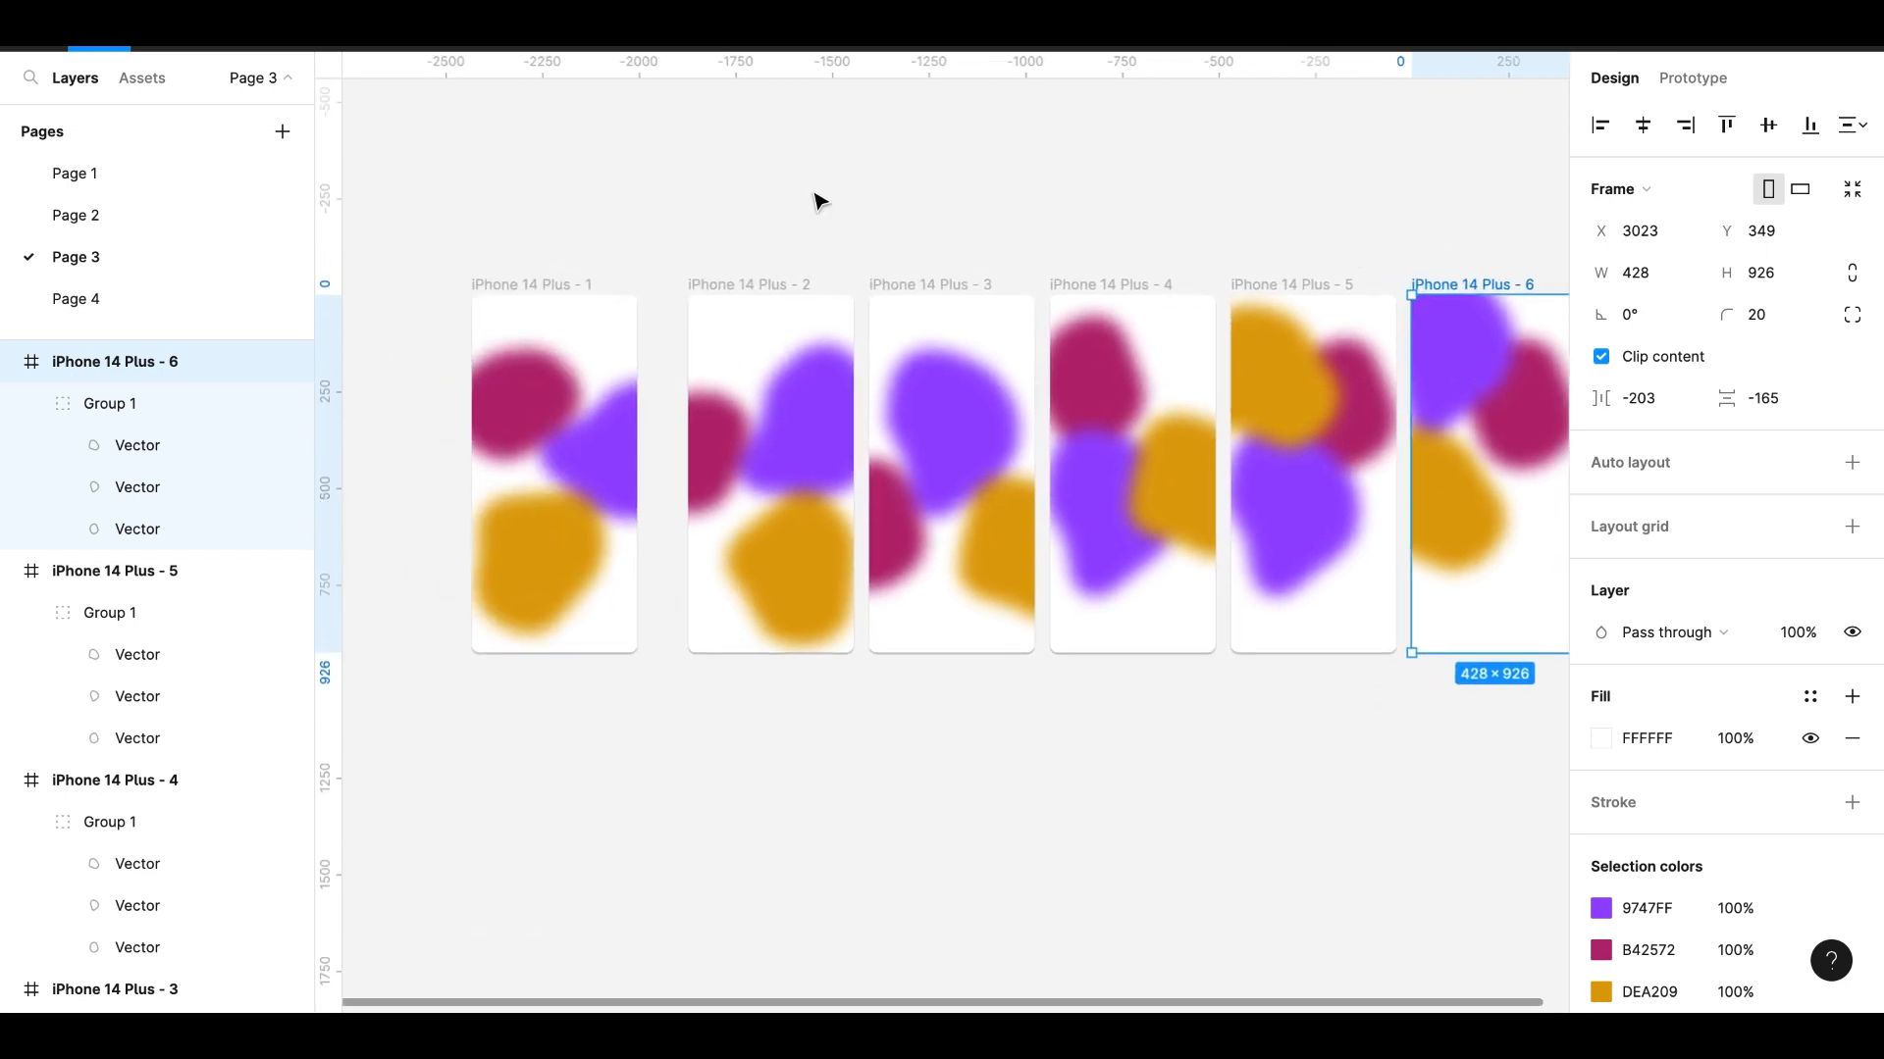
pyautogui.click(518, 290)
pyautogui.scroll(-1, 1266, 134)
pyautogui.hscroll(1, 1267, 134)
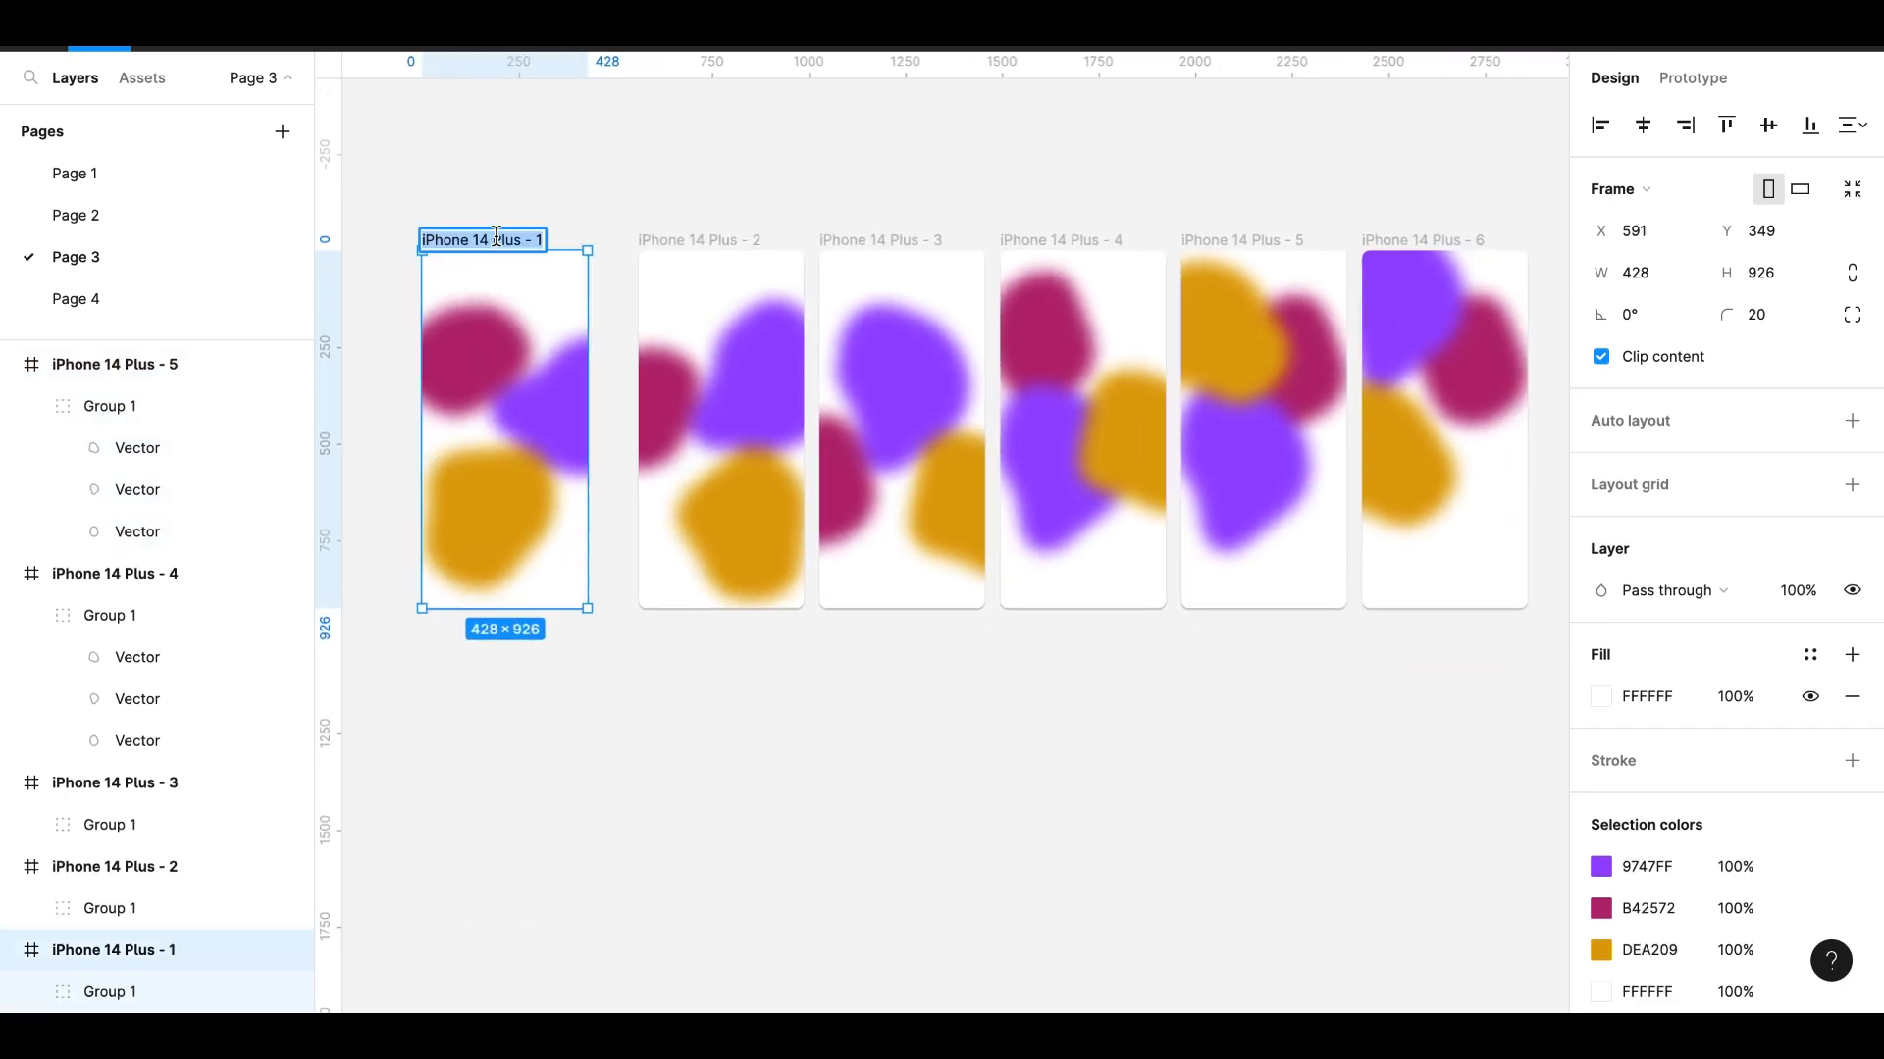
pyautogui.click(683, 239)
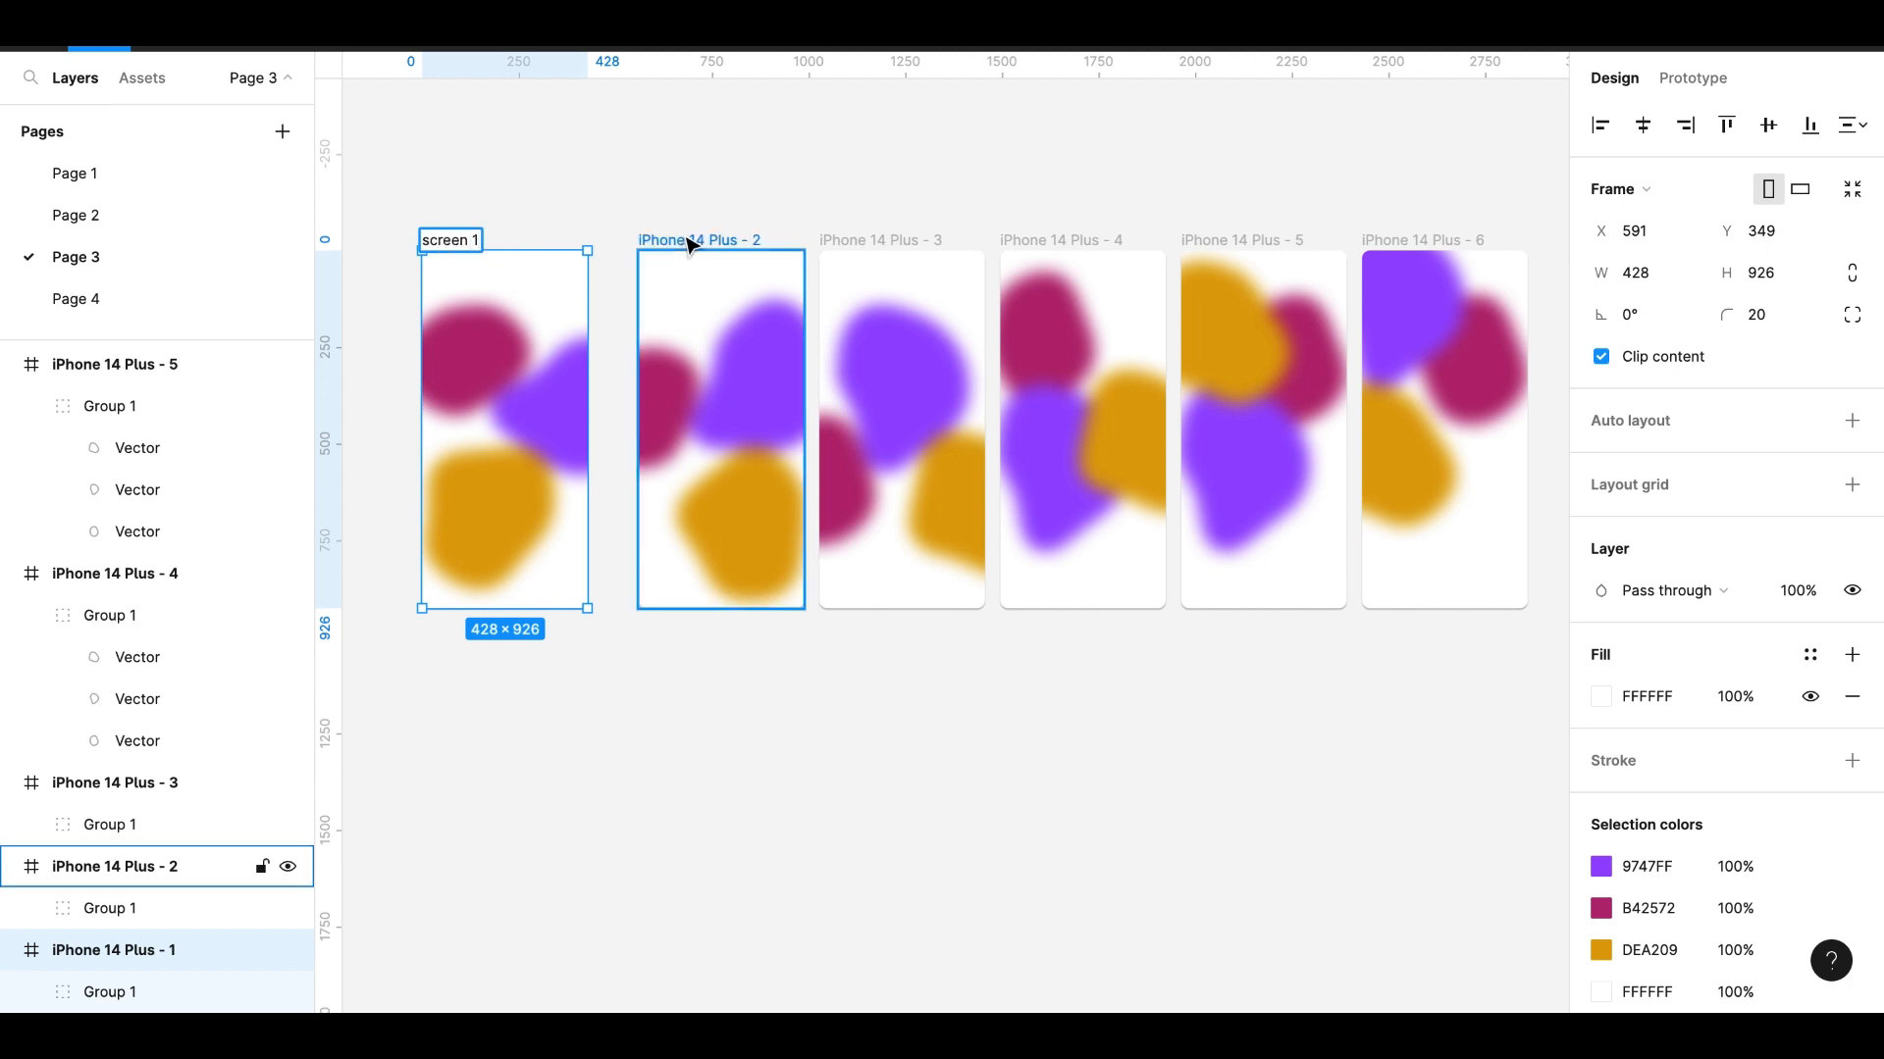
pyautogui.doubleClick(684, 239)
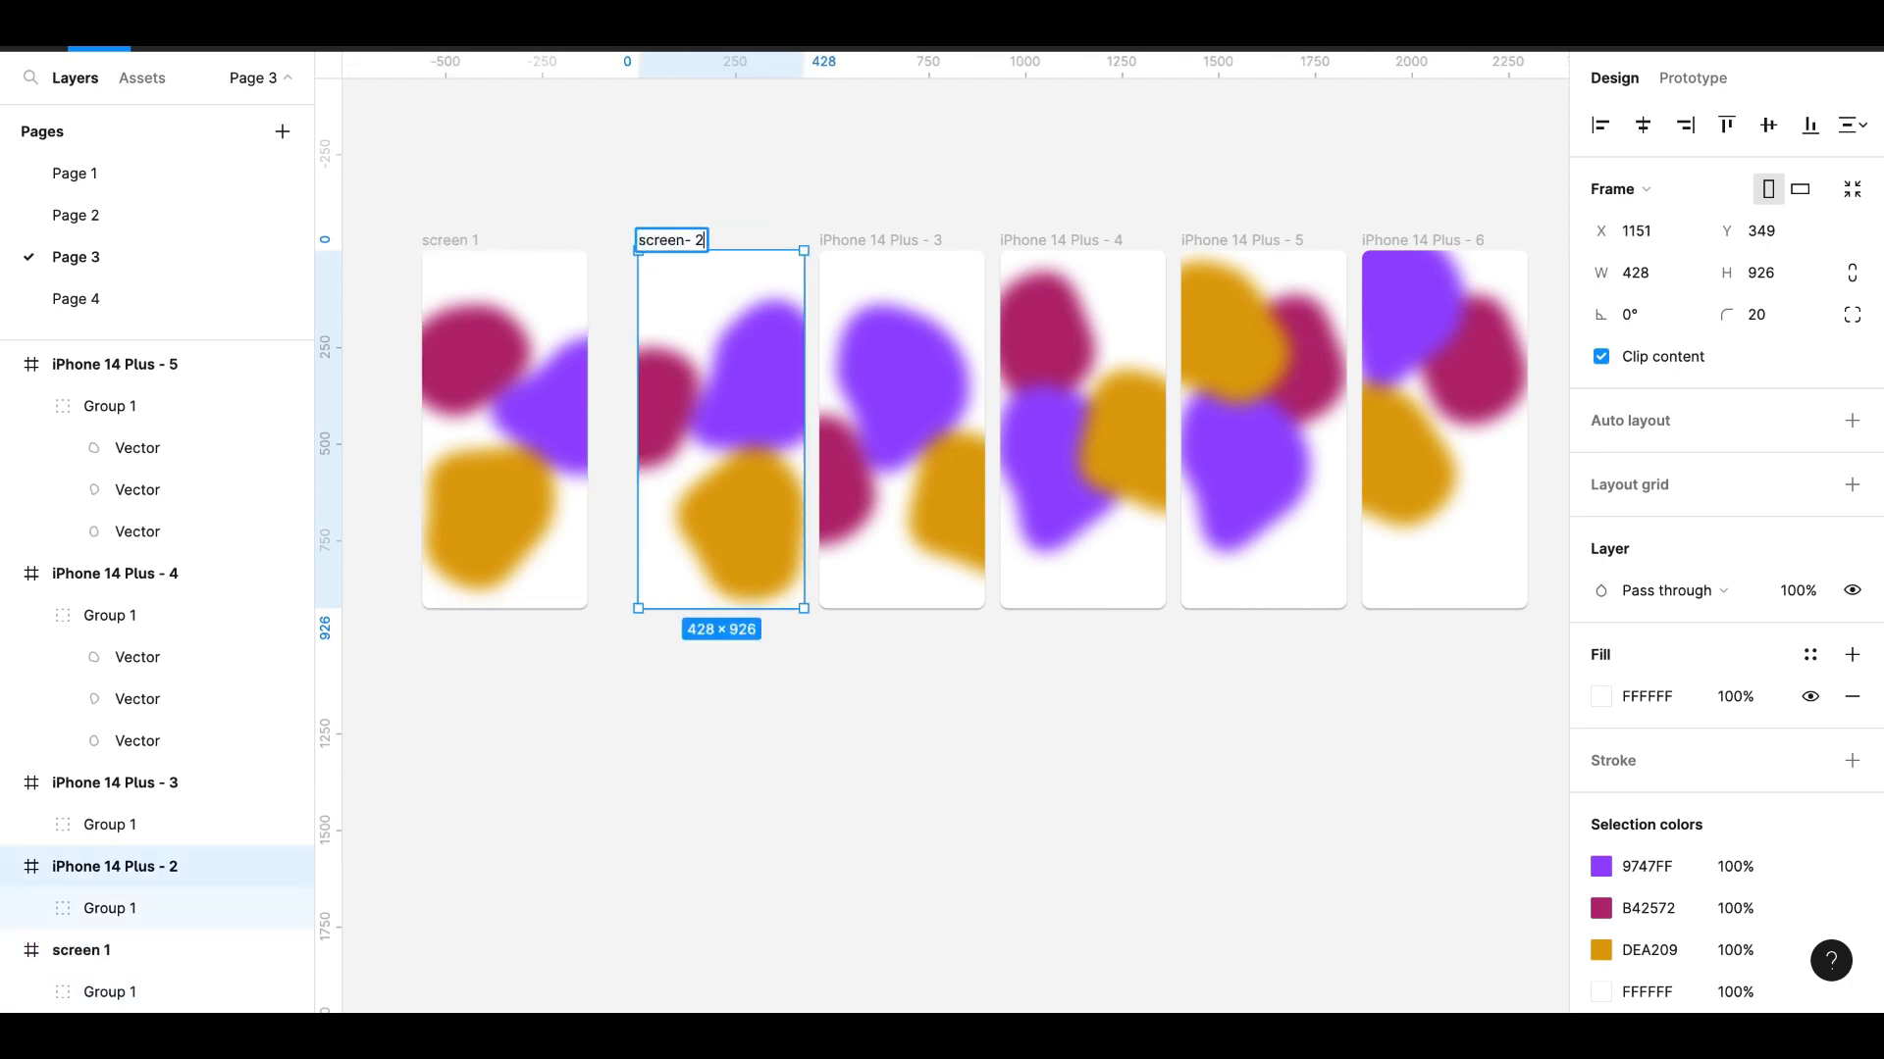
pyautogui.click(879, 239)
pyautogui.doubleClick(879, 239)
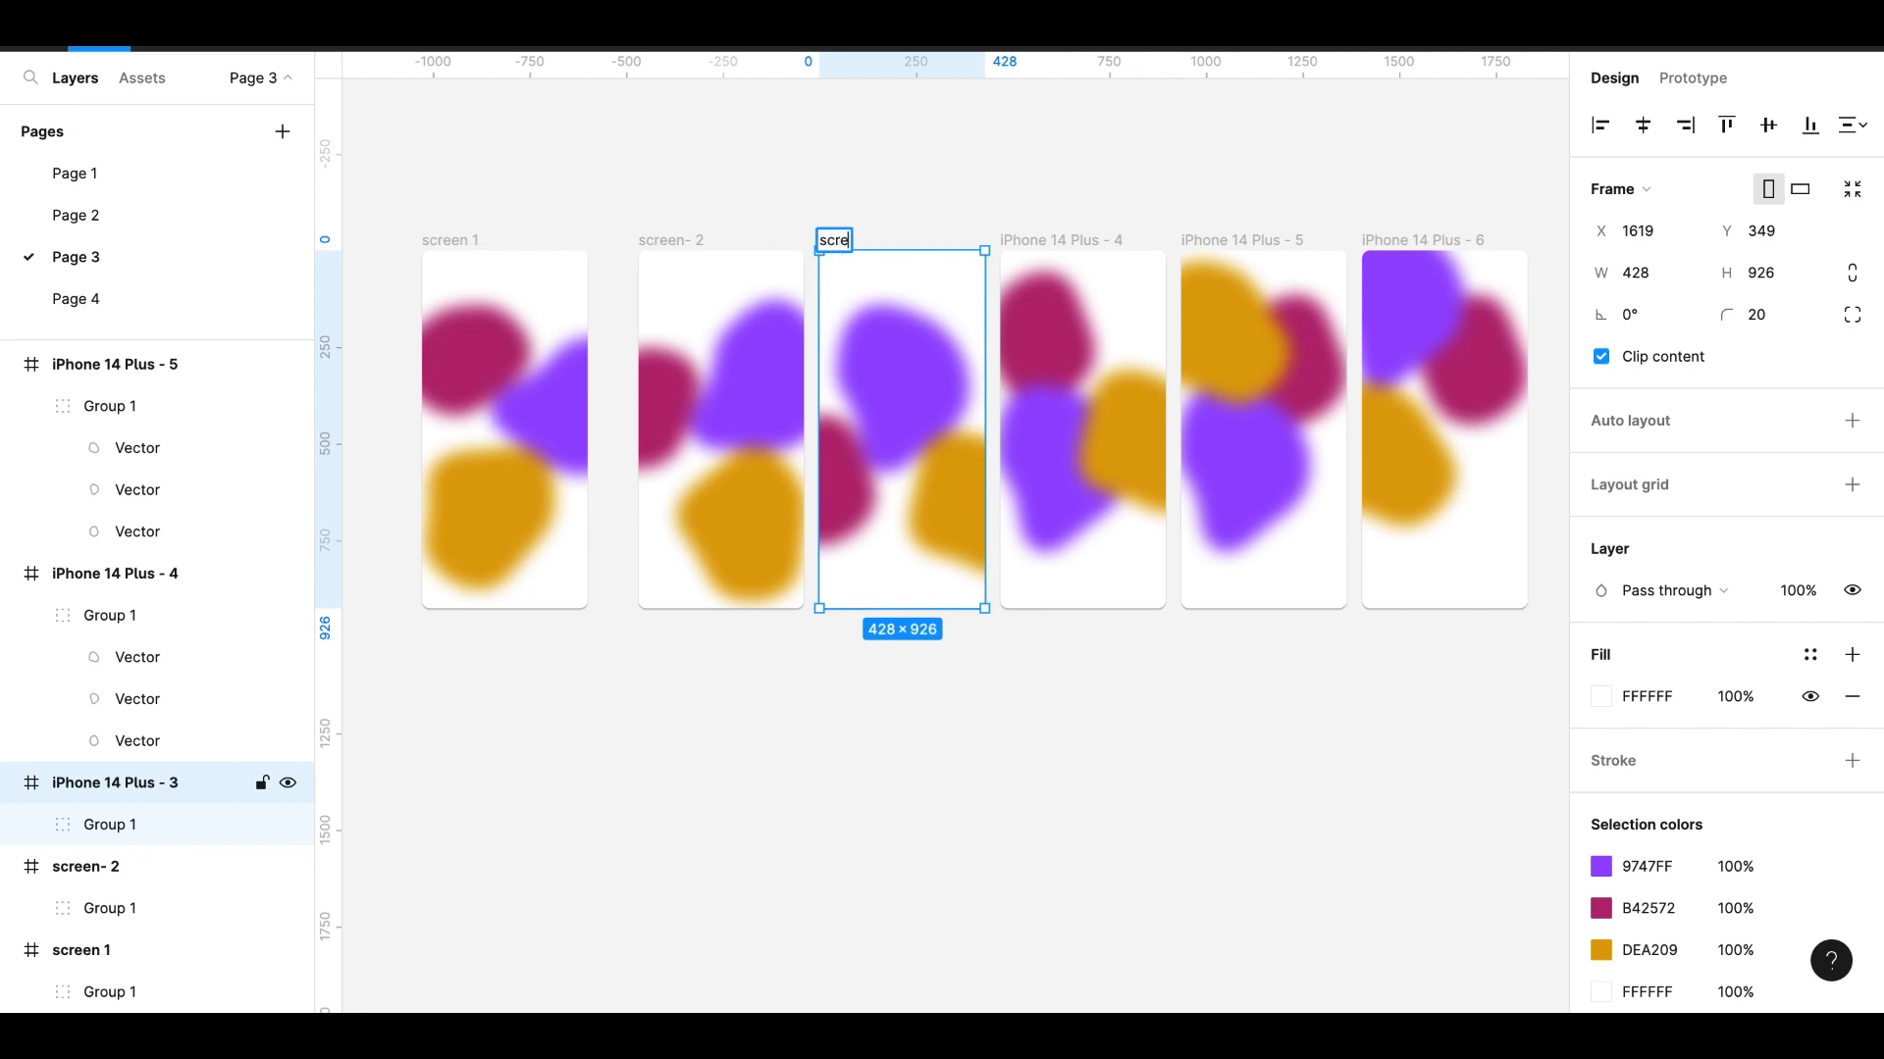
# - Rename the fourth, fifth and sixth phone frames as screen 4, screen 5 and screen 6
pyautogui.click(1074, 235)
pyautogui.doubleClick(1075, 236)
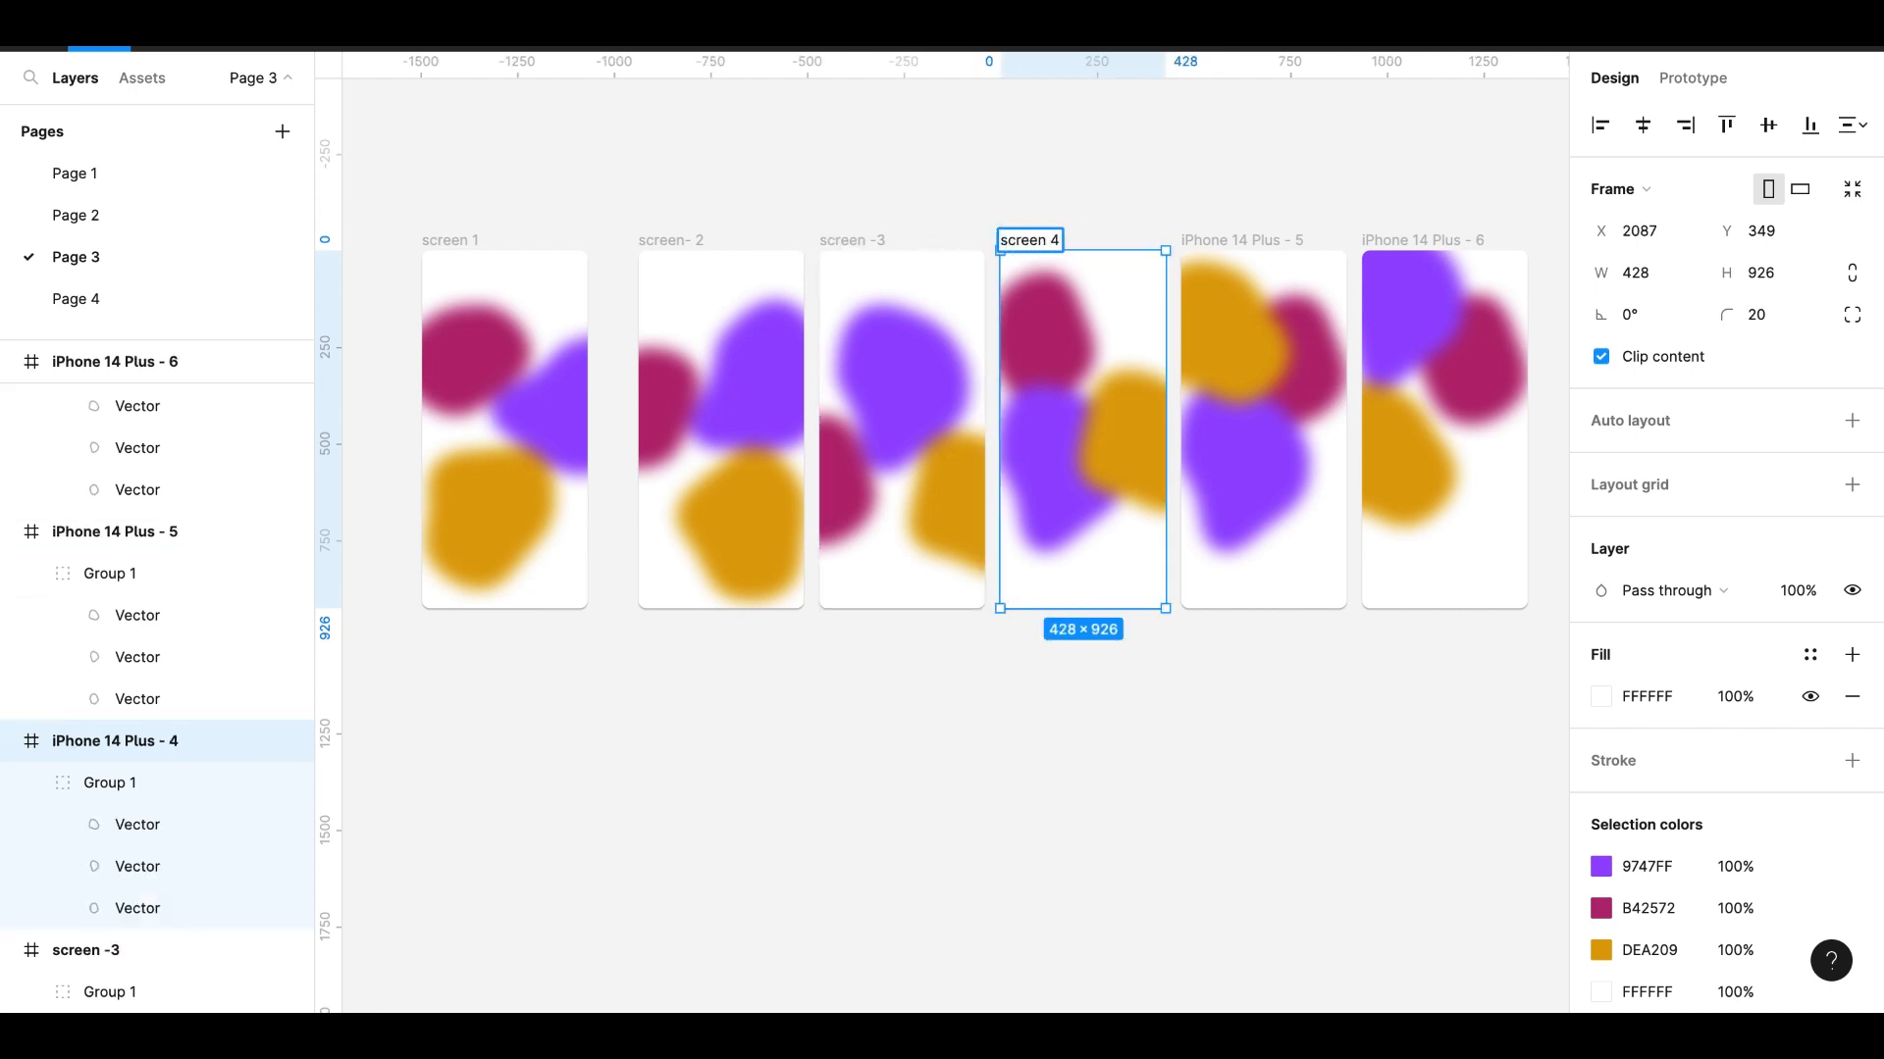
pyautogui.write('screen 4')
pyautogui.click(1232, 240)
pyautogui.doubleClick(1232, 239)
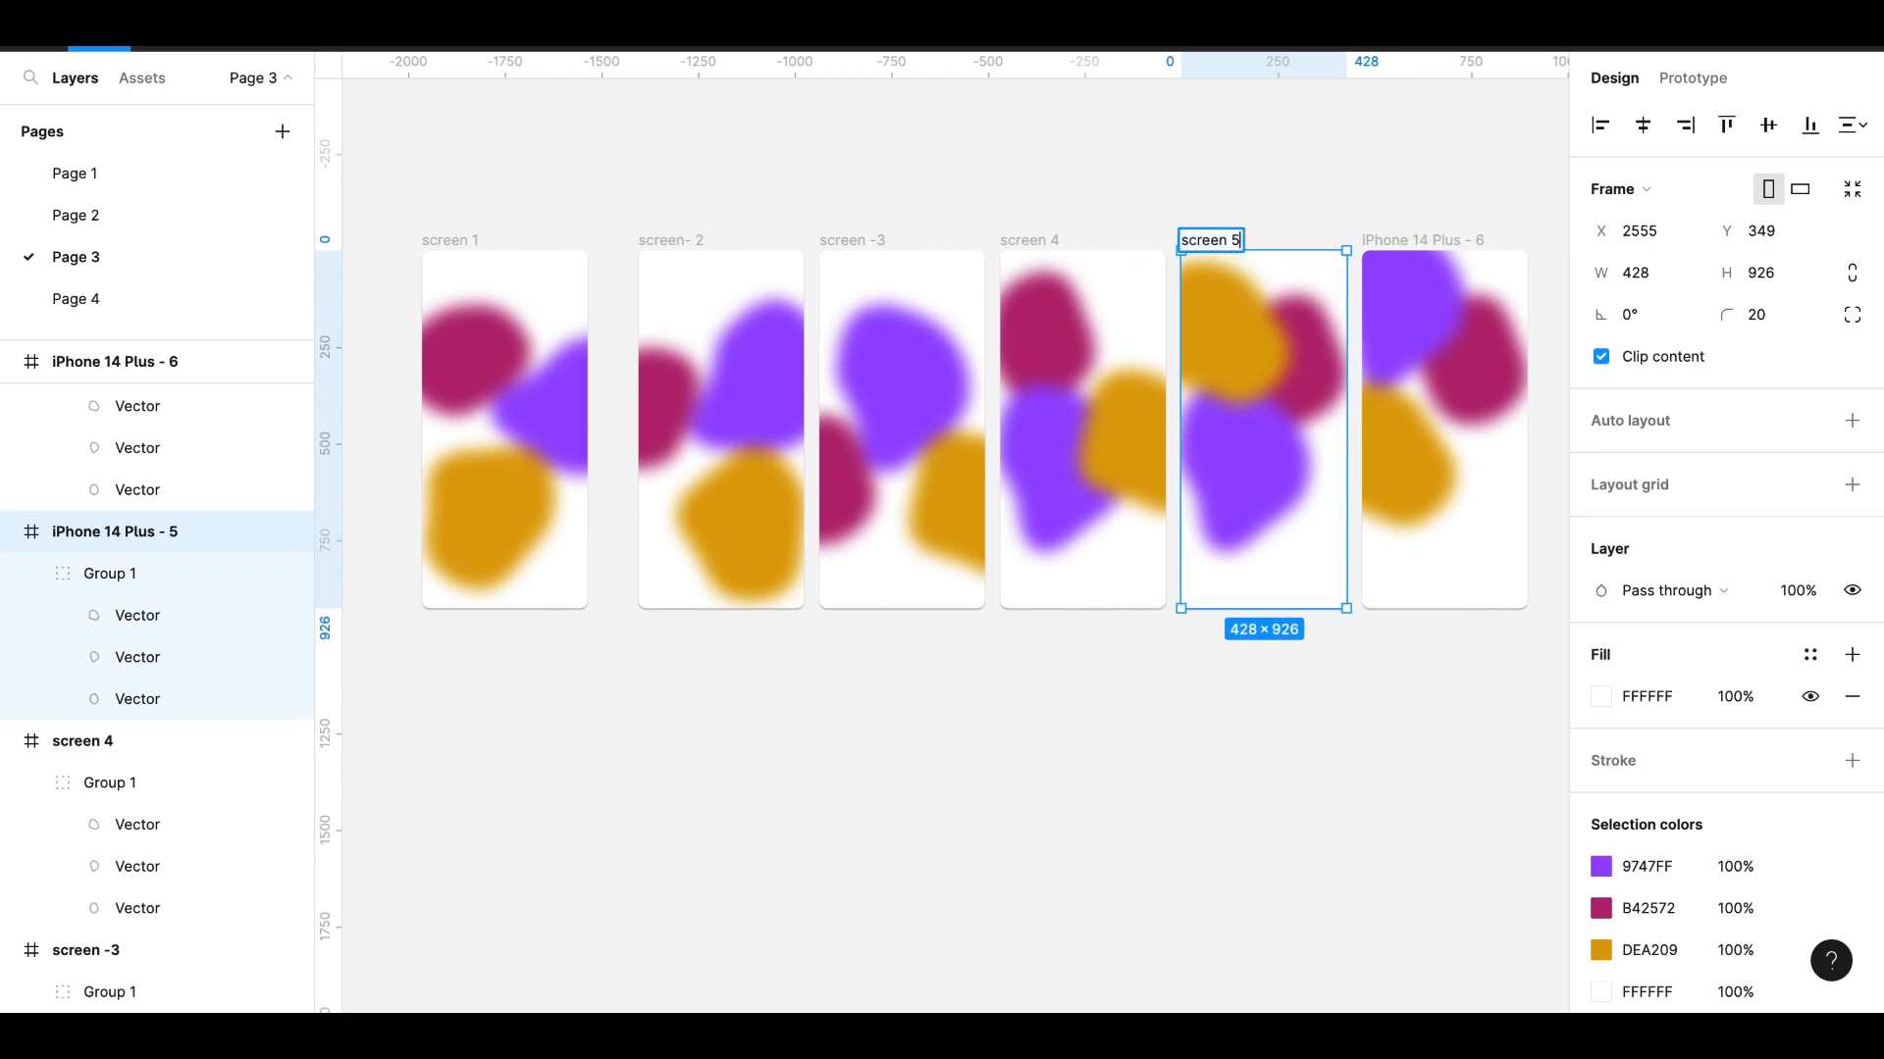
pyautogui.click(1413, 239)
pyautogui.doubleClick(1411, 234)
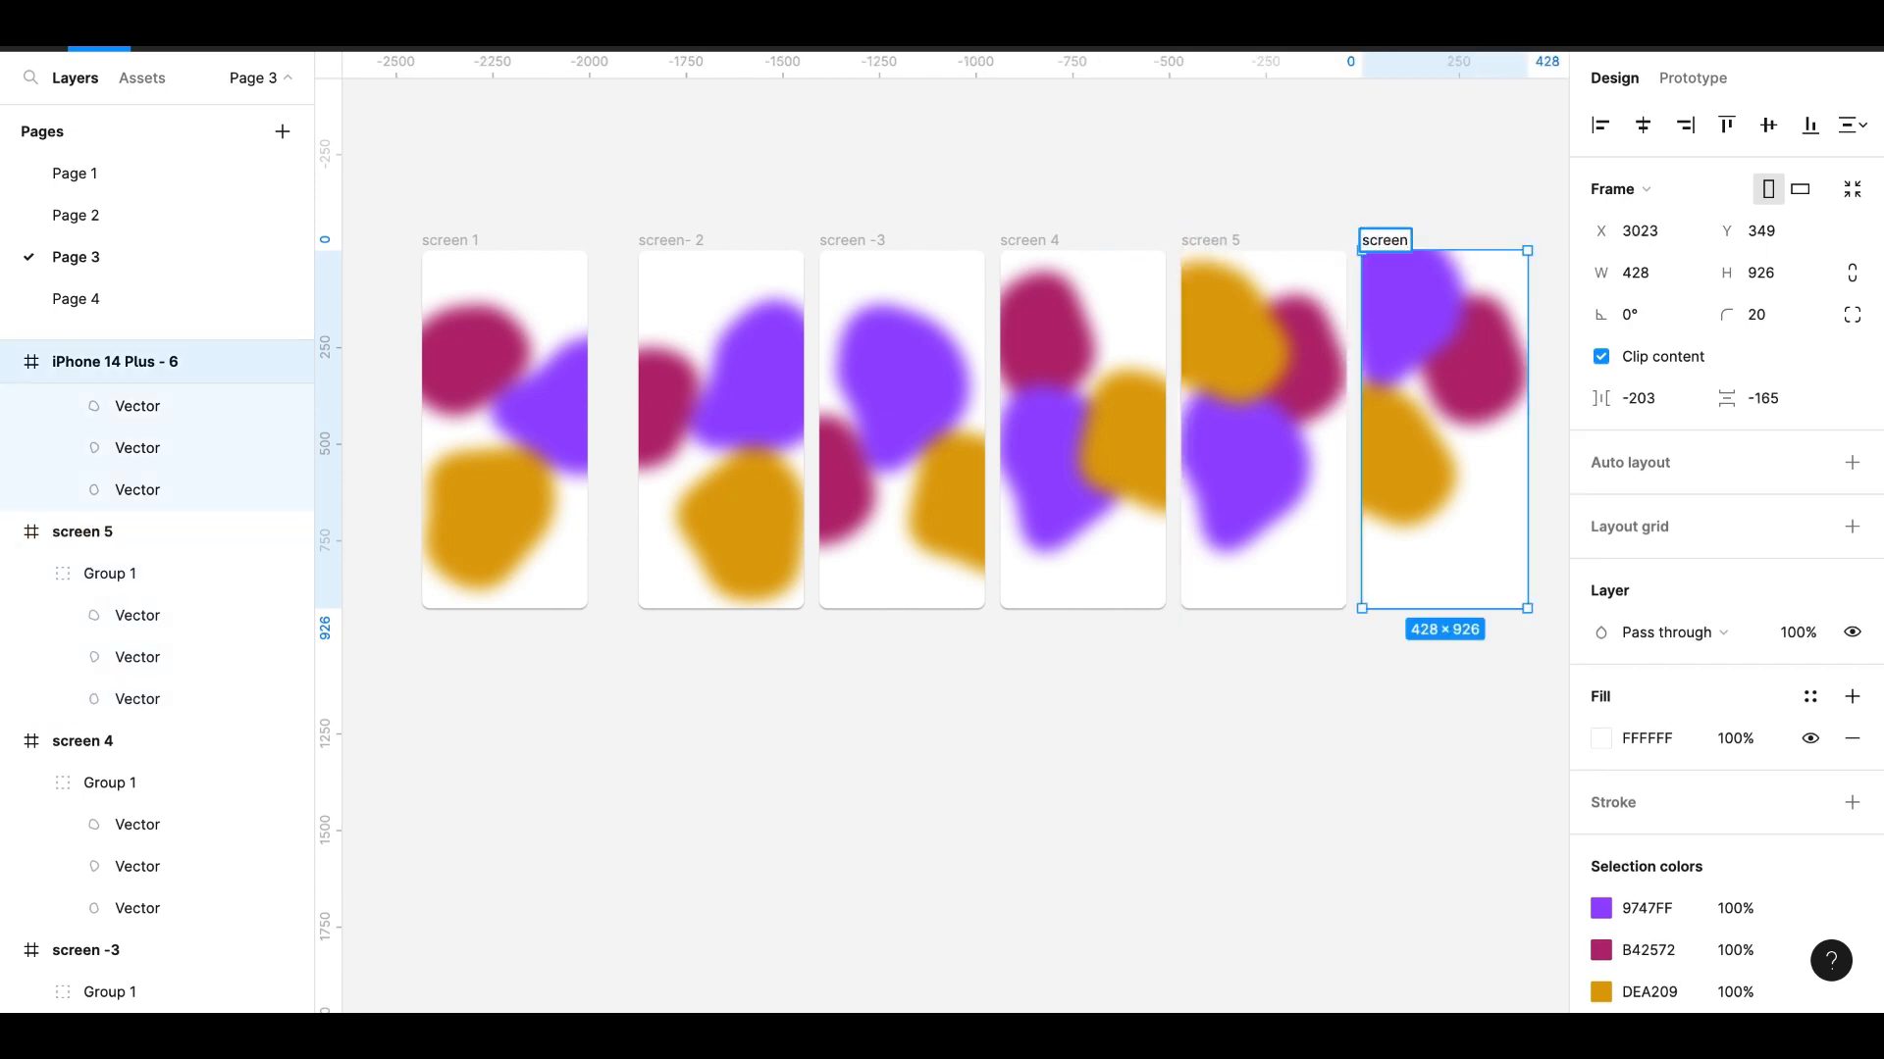
pyautogui.click(606, 150)
# - Add a prototype connection from screen 1 to screen- 2 and set its trigger to After delay
pyautogui.click(1684, 88)
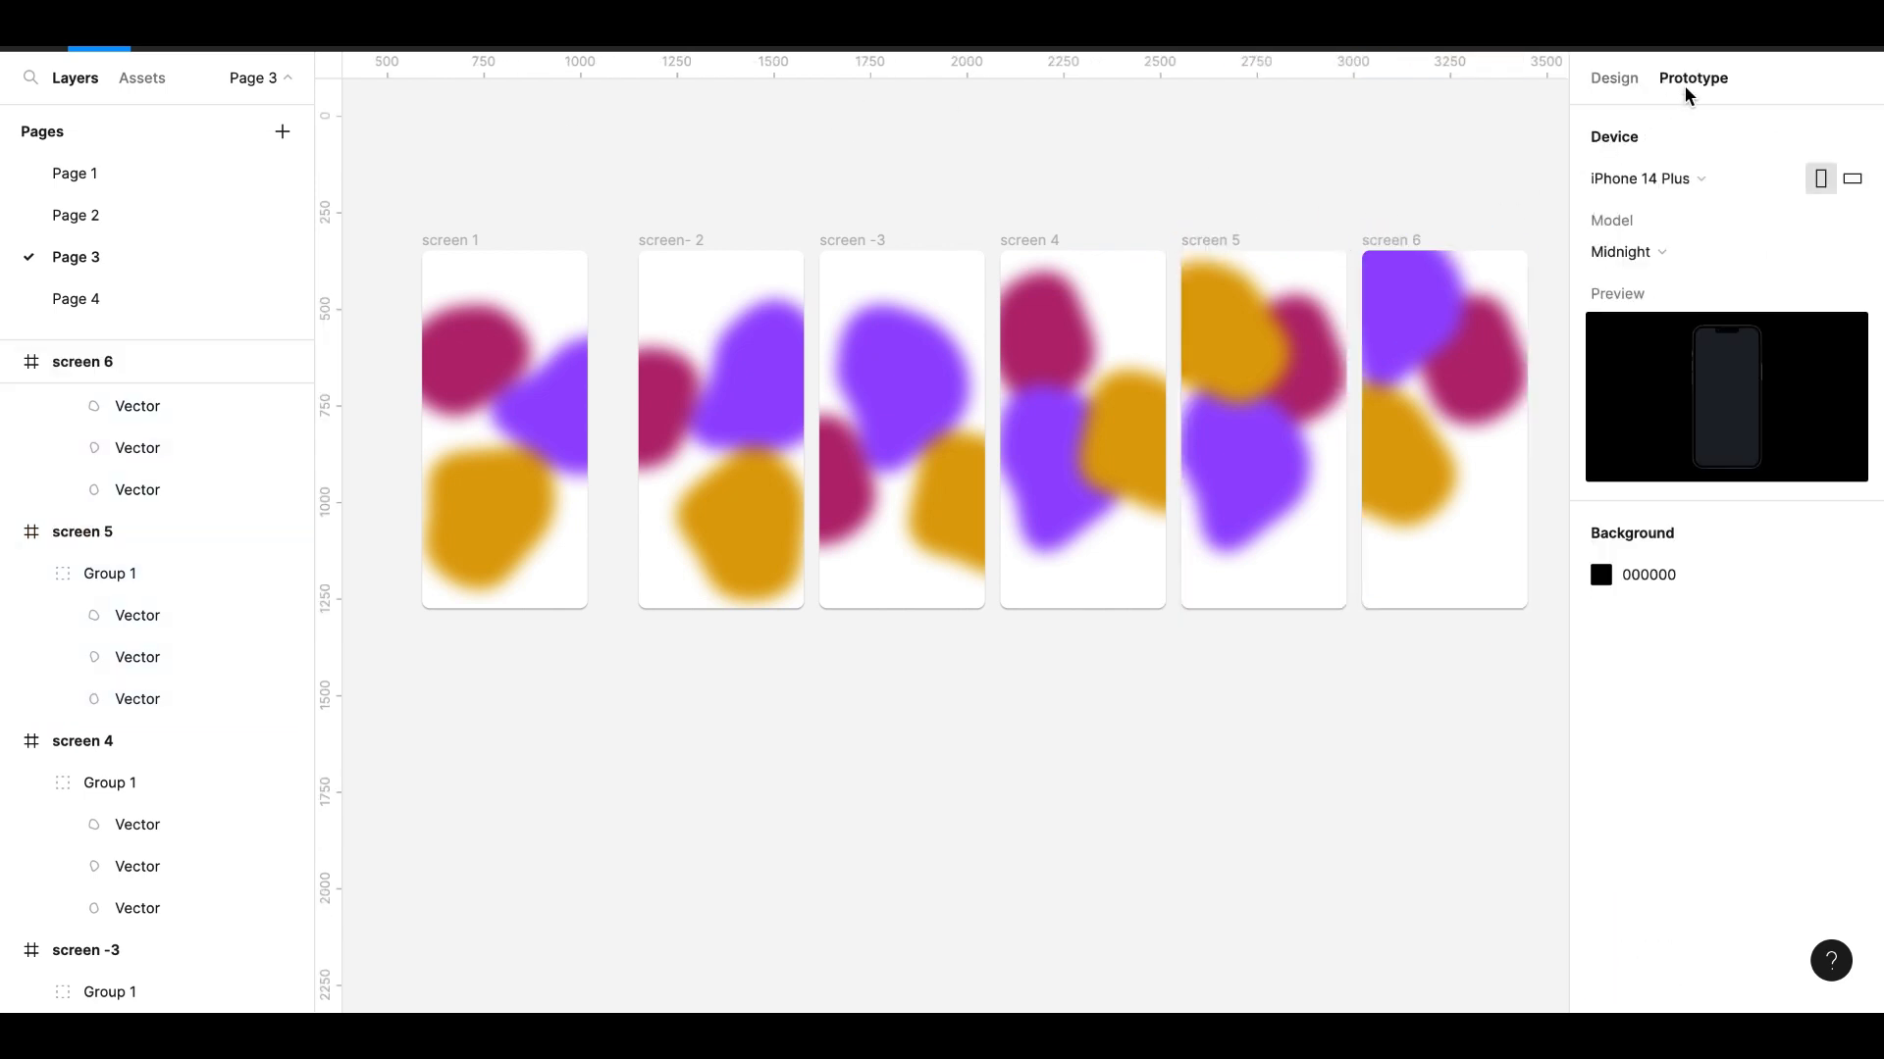
pyautogui.hscroll(-2, 1003, 168)
pyautogui.click(553, 235)
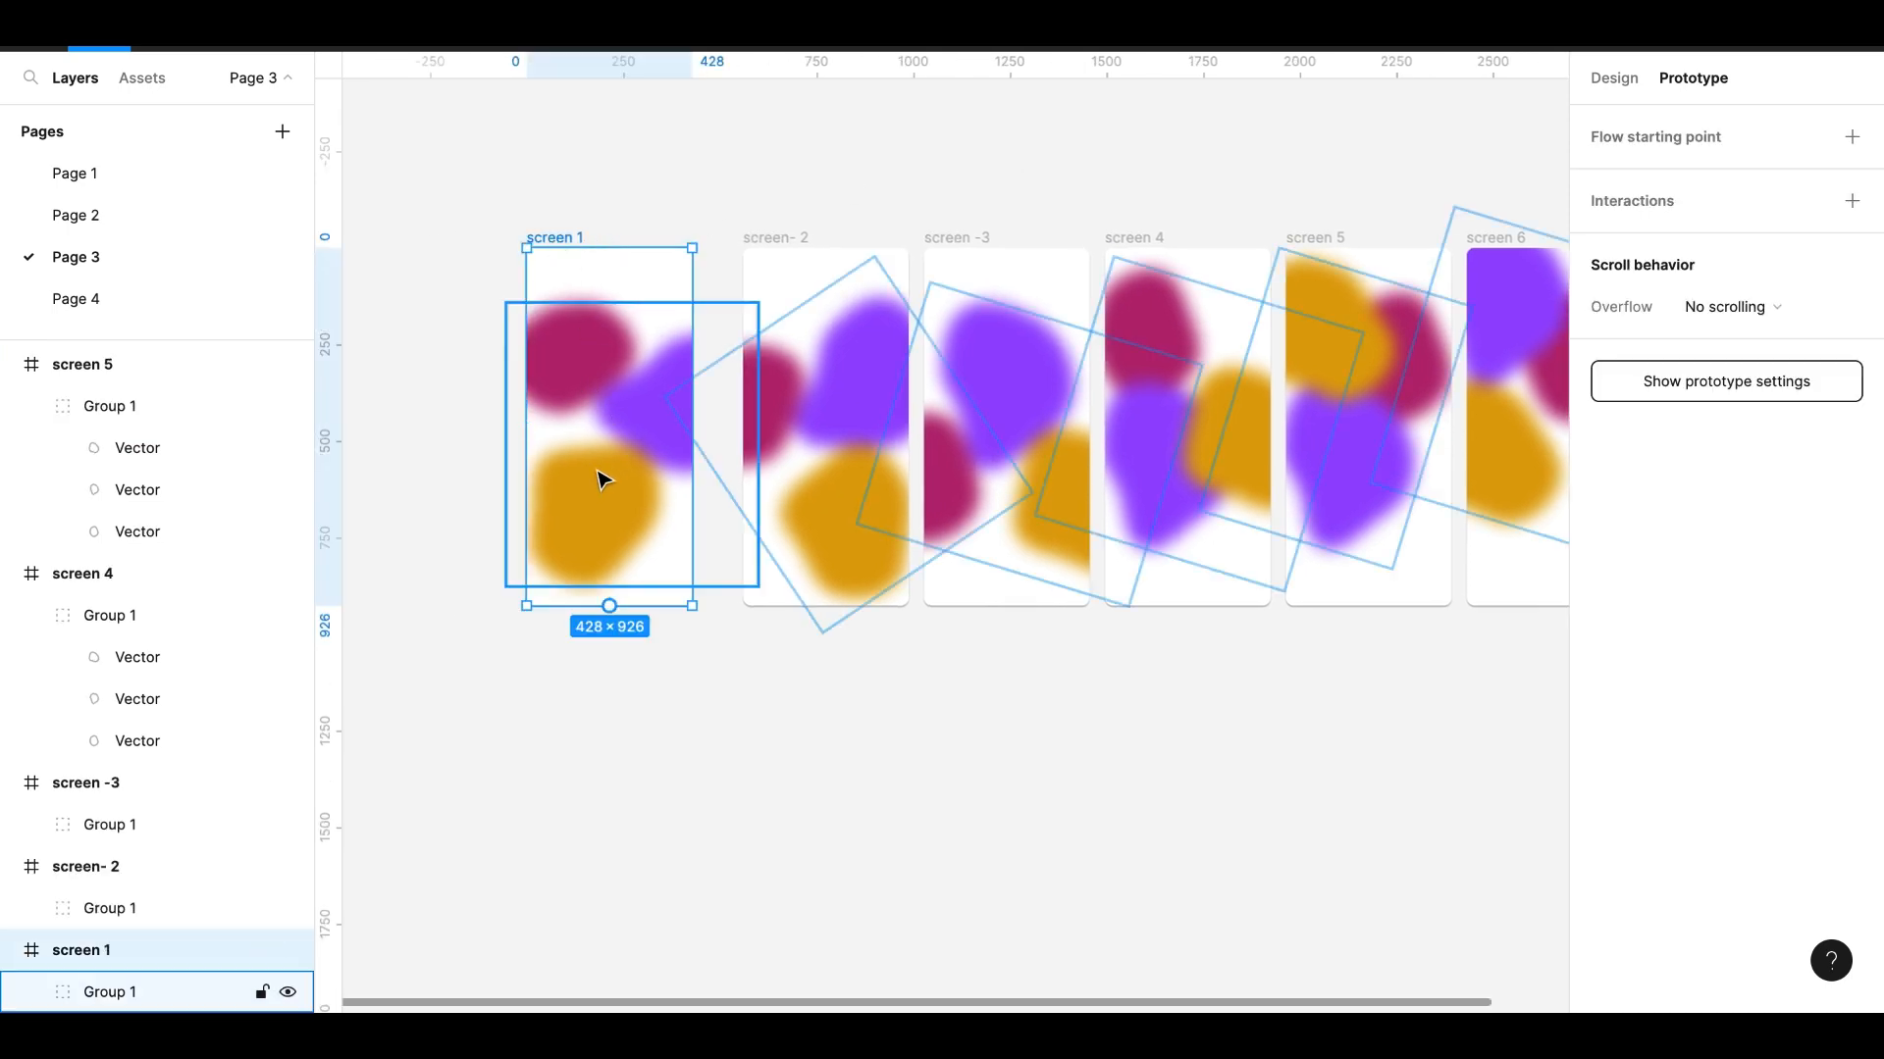
pyautogui.moveTo(692, 428); pyautogui.dragTo(766, 323)
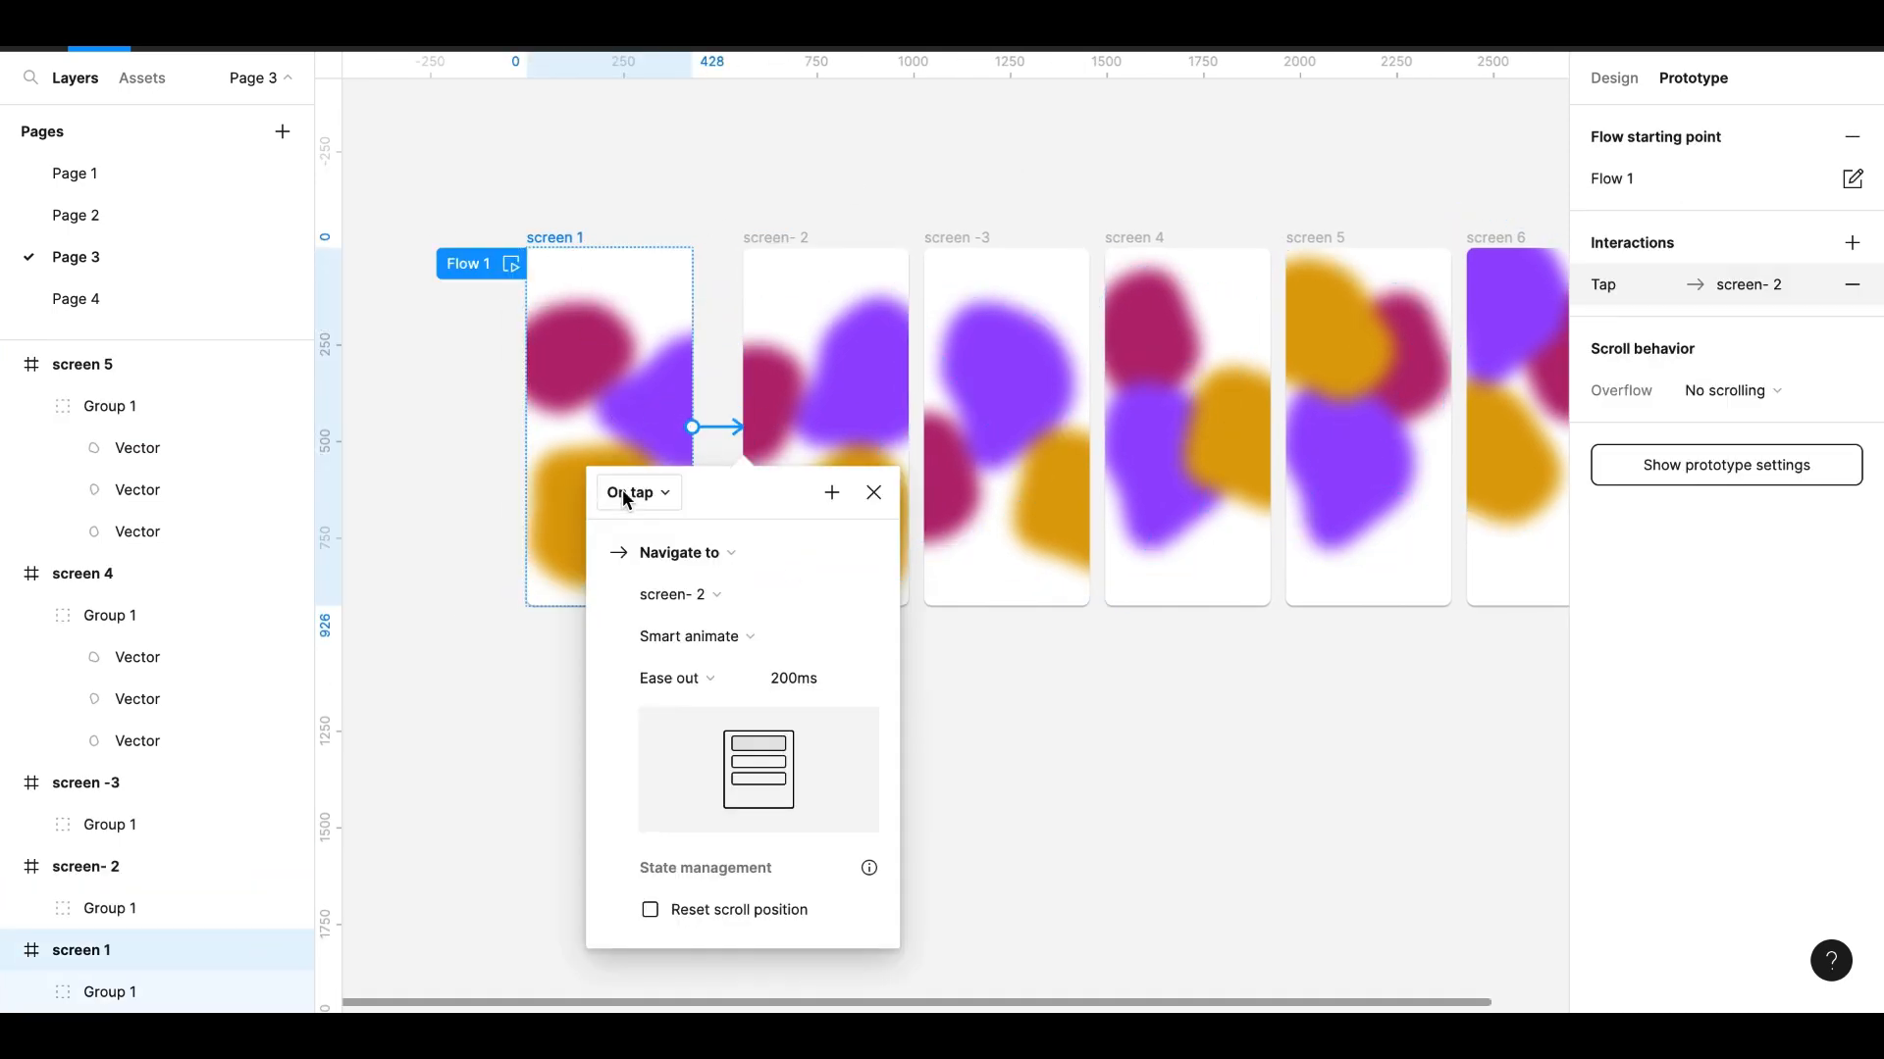
pyautogui.click(627, 491)
pyautogui.click(655, 819)
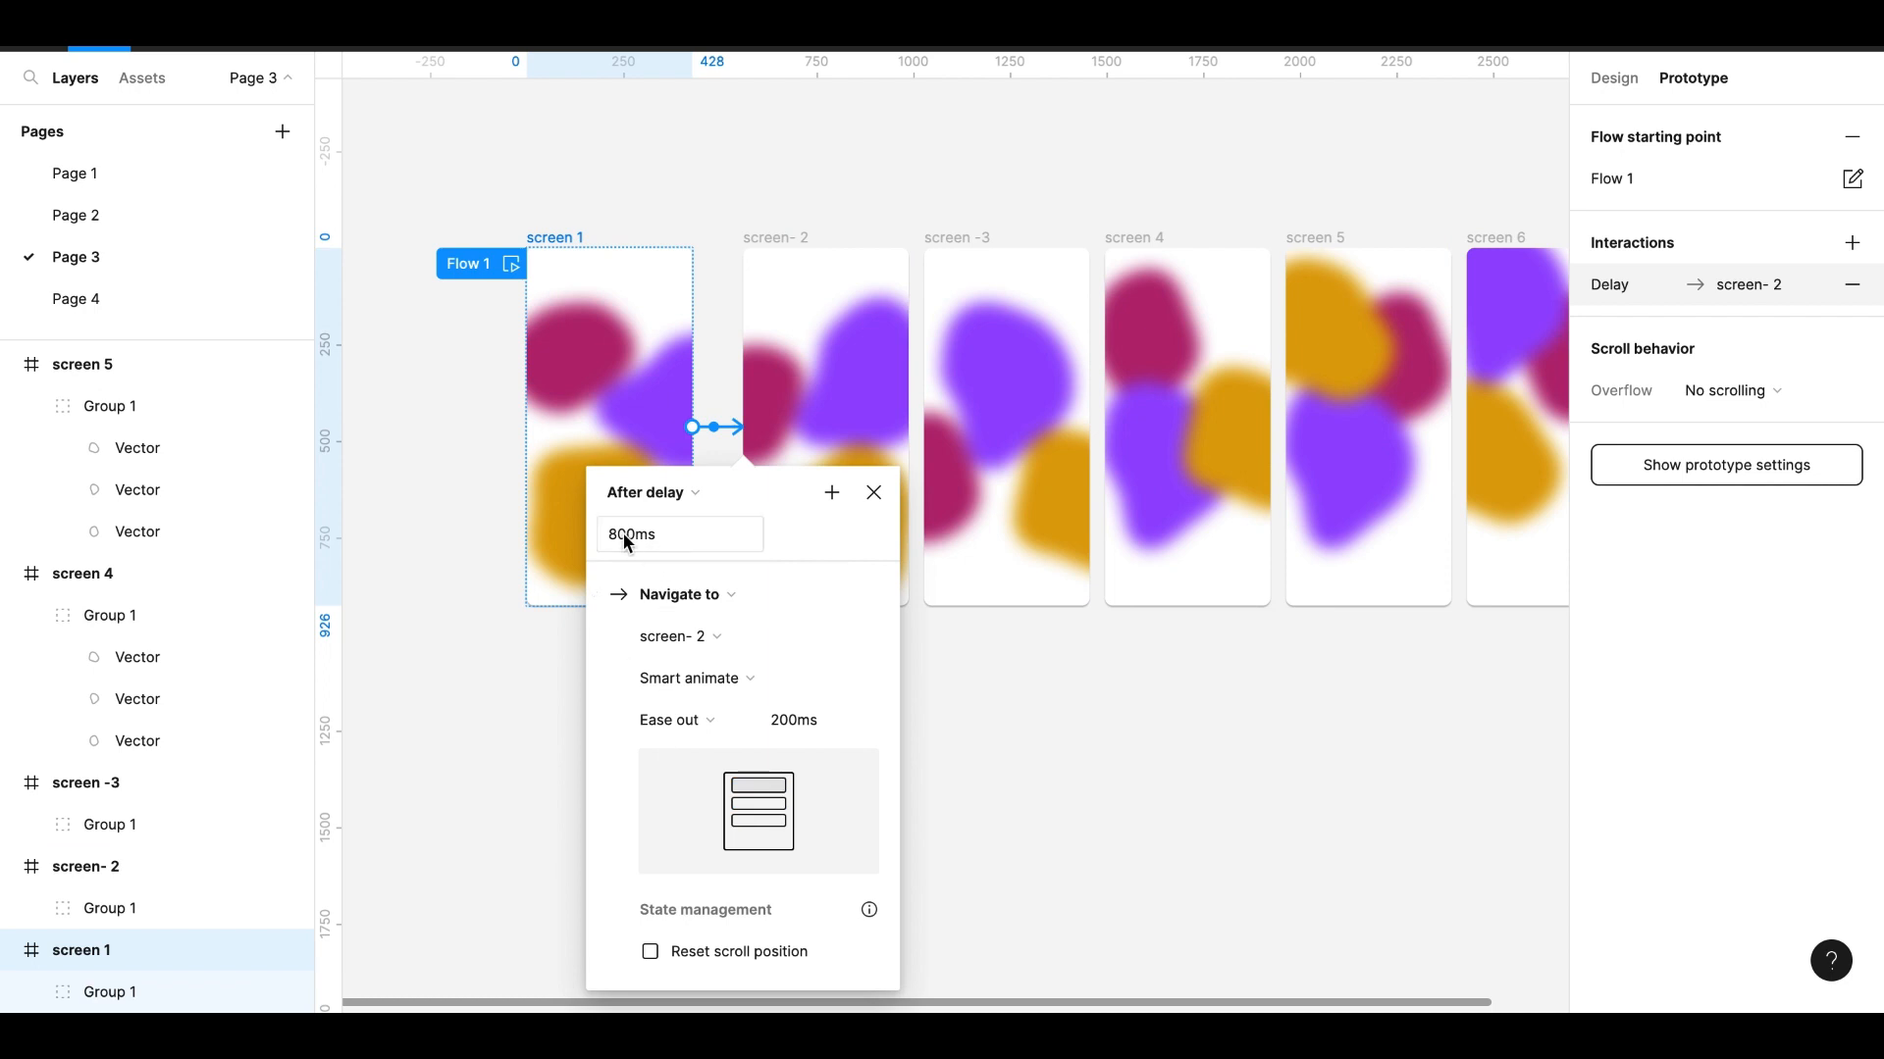
# - Set the screen 1 interaction to a 100 ms delay with Linear easing and a 3000 ms duration
pyautogui.click(719, 723)
pyautogui.click(701, 638)
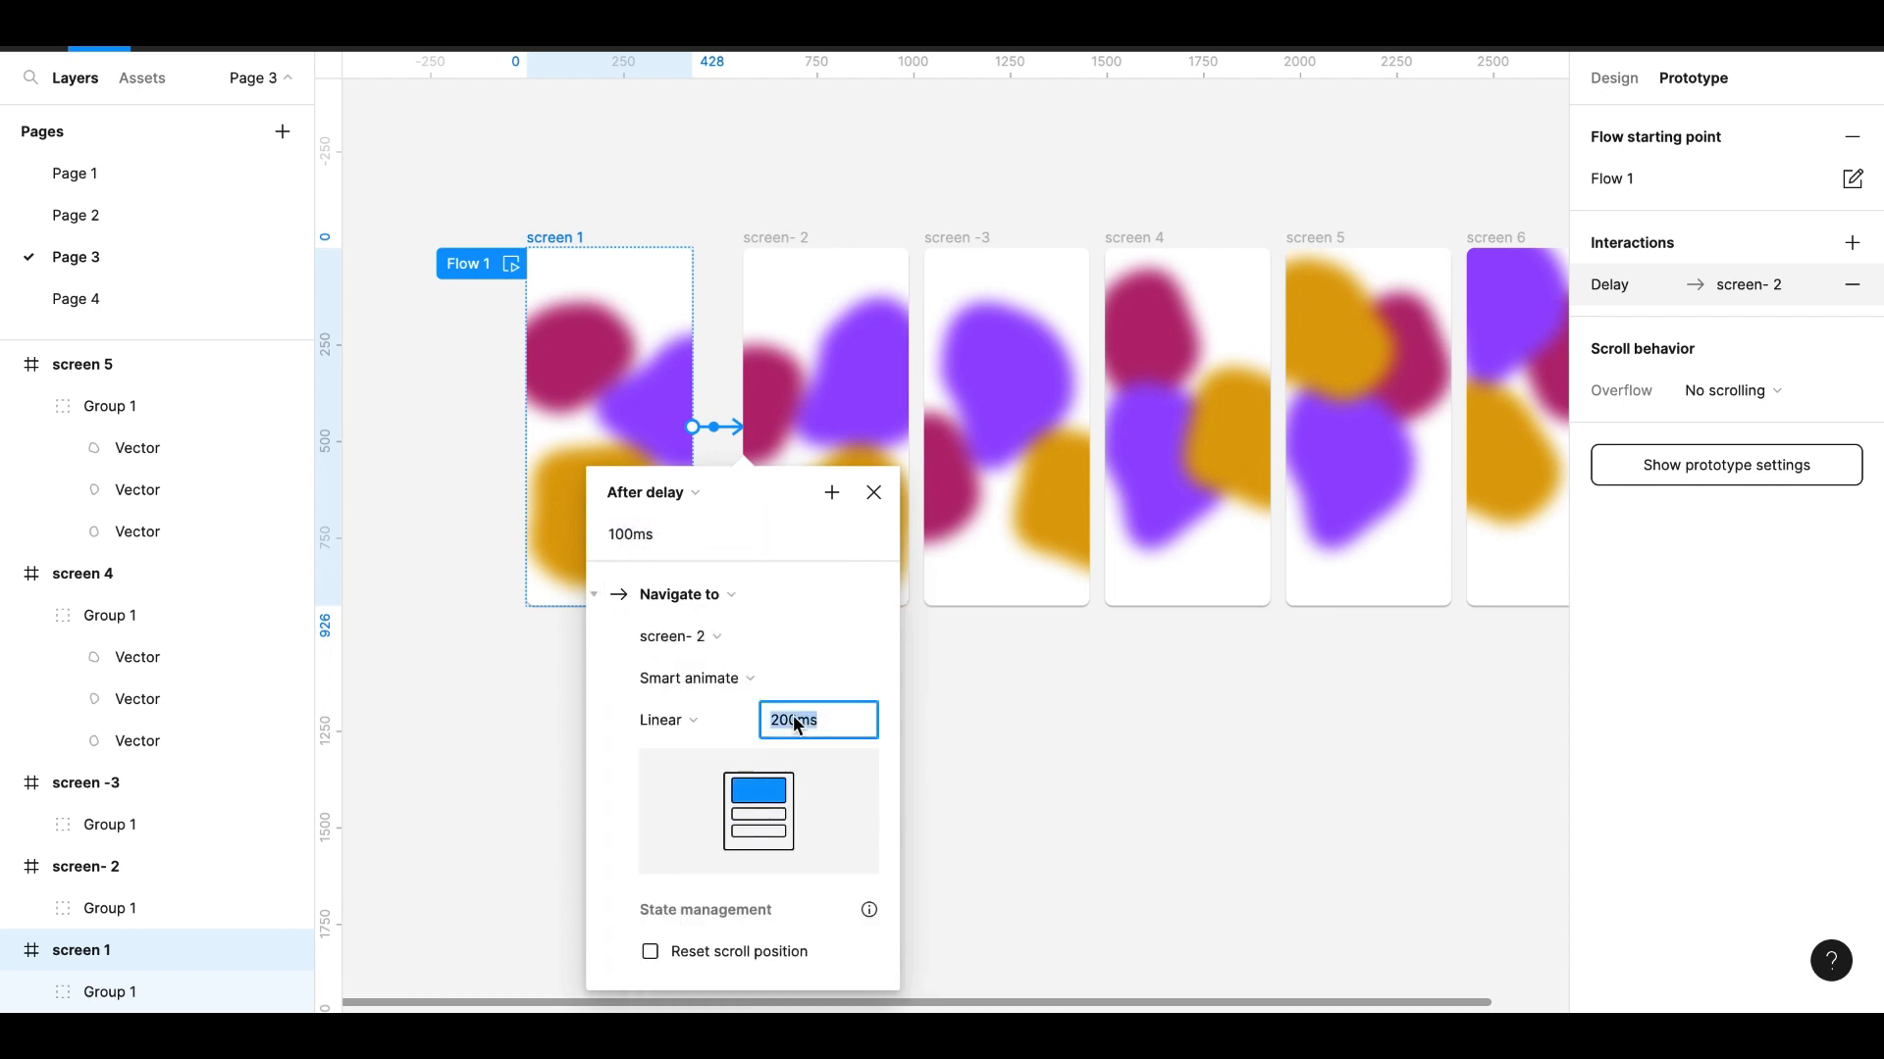
pyautogui.click(876, 500)
# - Connect screen- 2 to screen -3 with an After delay trigger of 100 ms
pyautogui.click(790, 239)
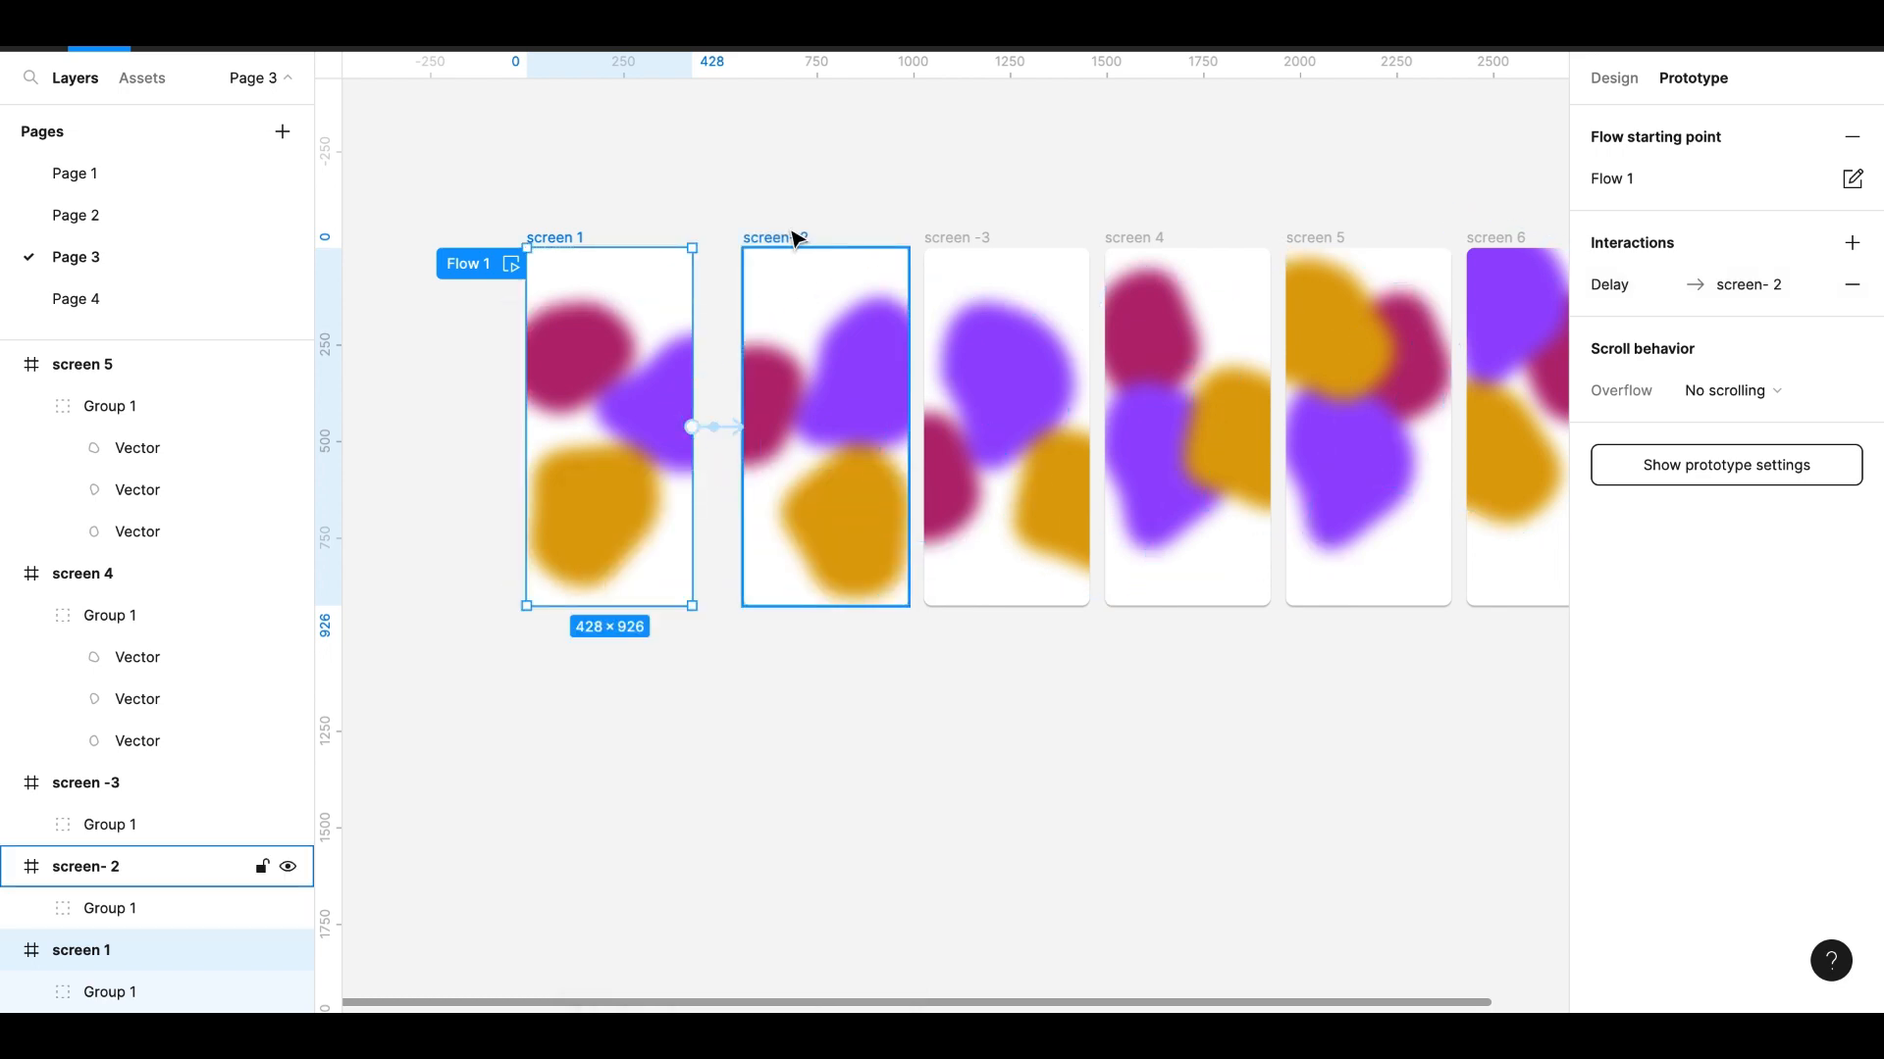
pyautogui.moveTo(908, 428); pyautogui.dragTo(937, 429)
pyautogui.click(849, 493)
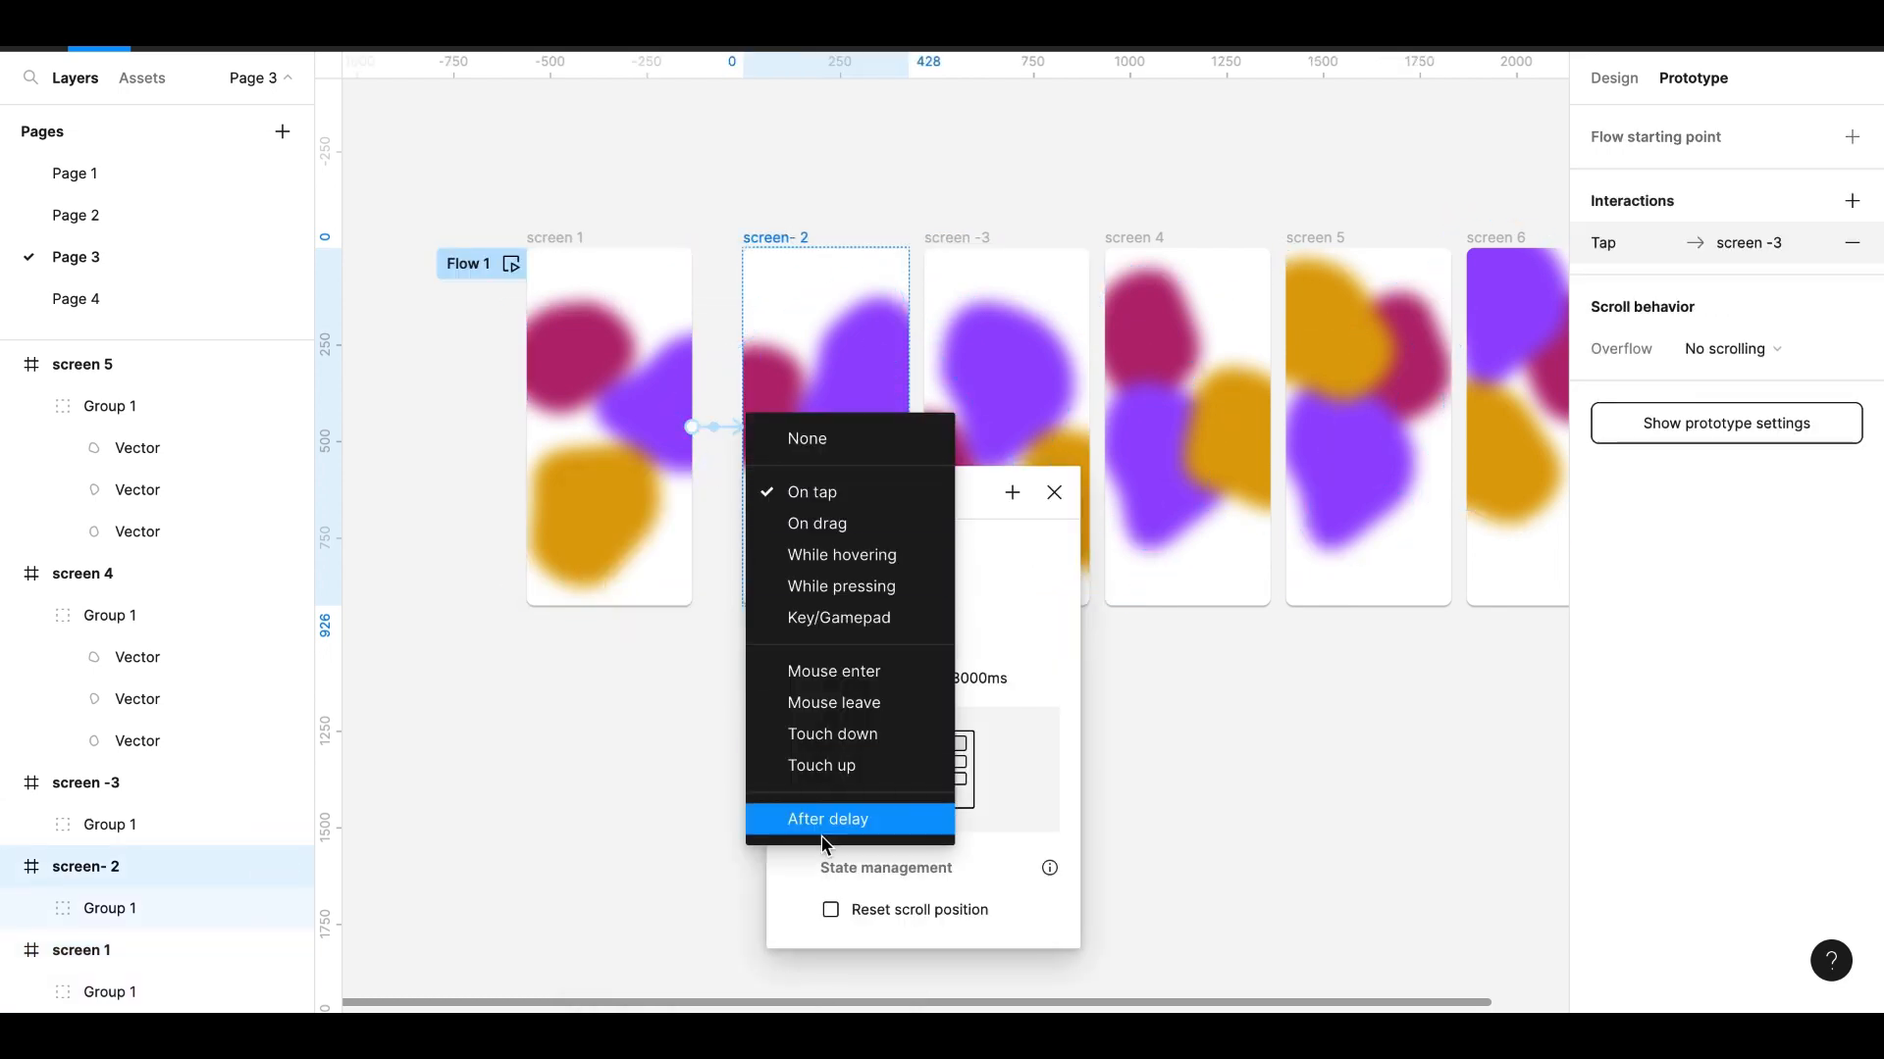
pyautogui.click(852, 817)
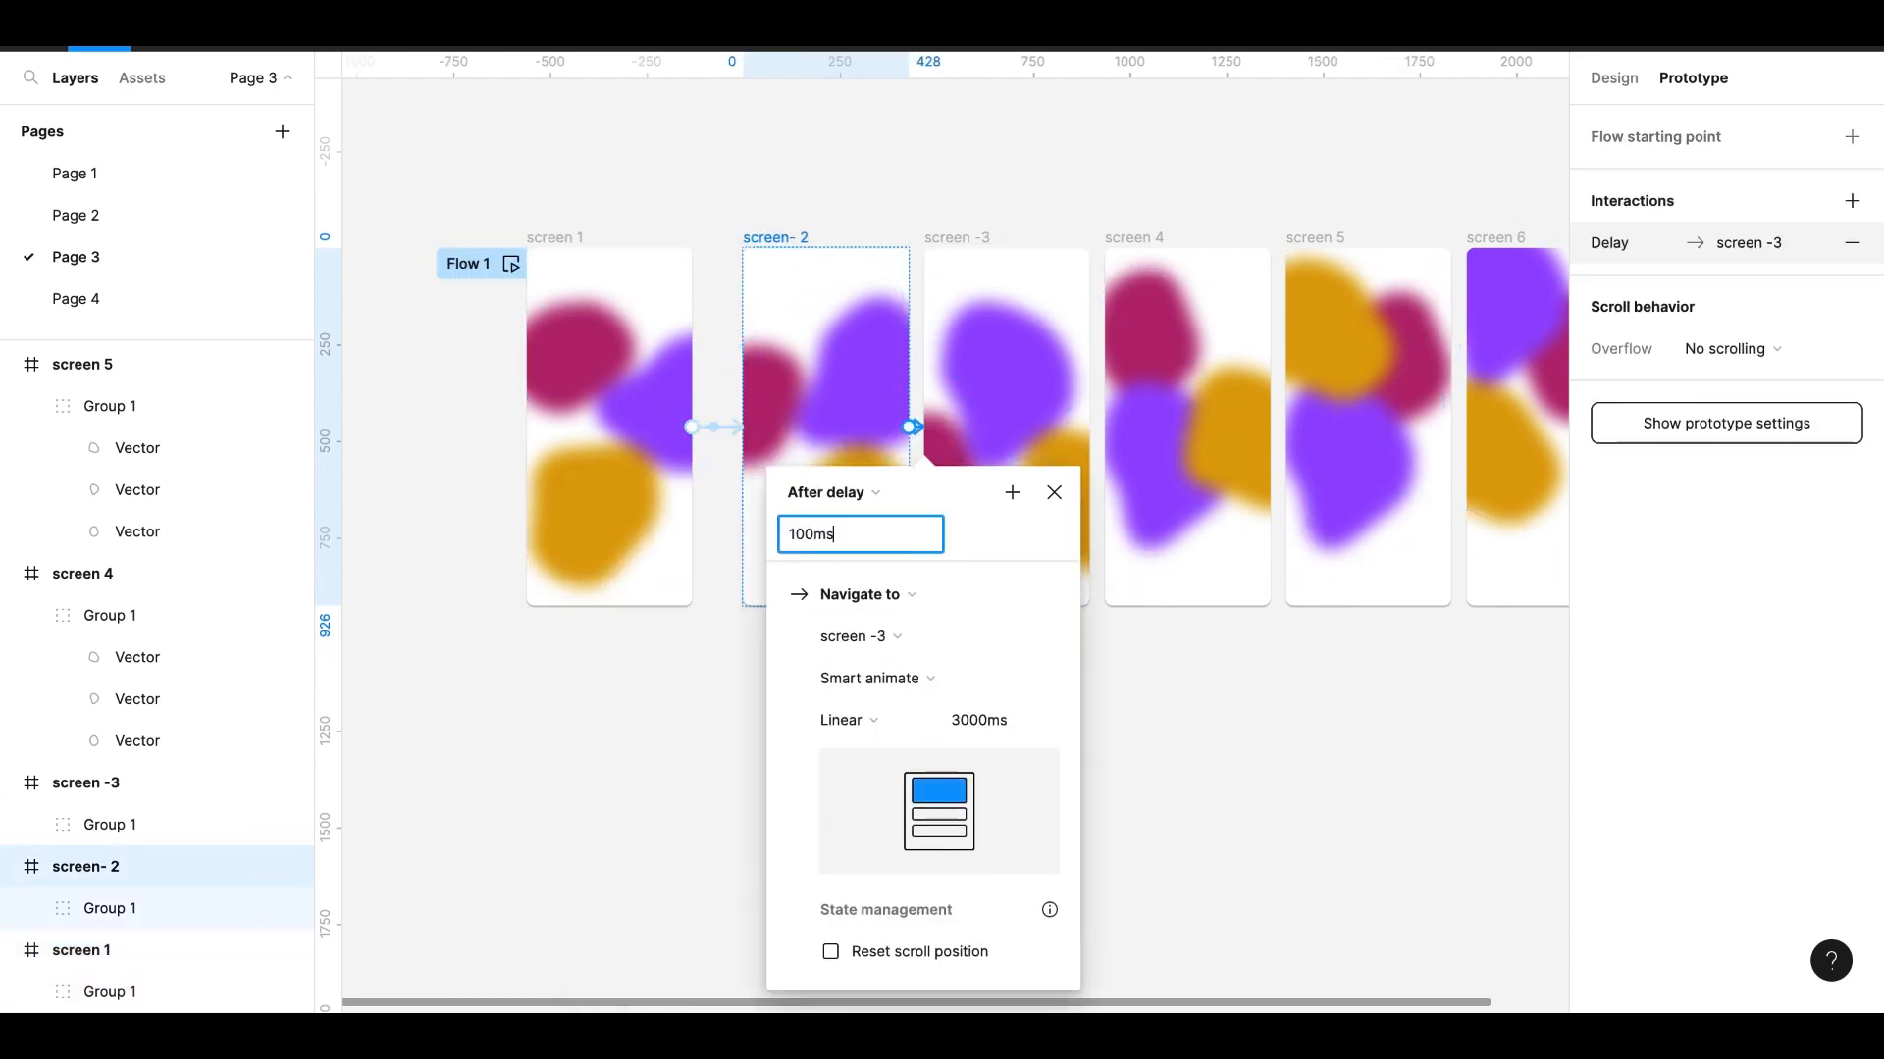
pyautogui.click(1055, 492)
# - Connect screen -3 to screen 4 and set the interaction's trigger to After delay
pyautogui.click(969, 241)
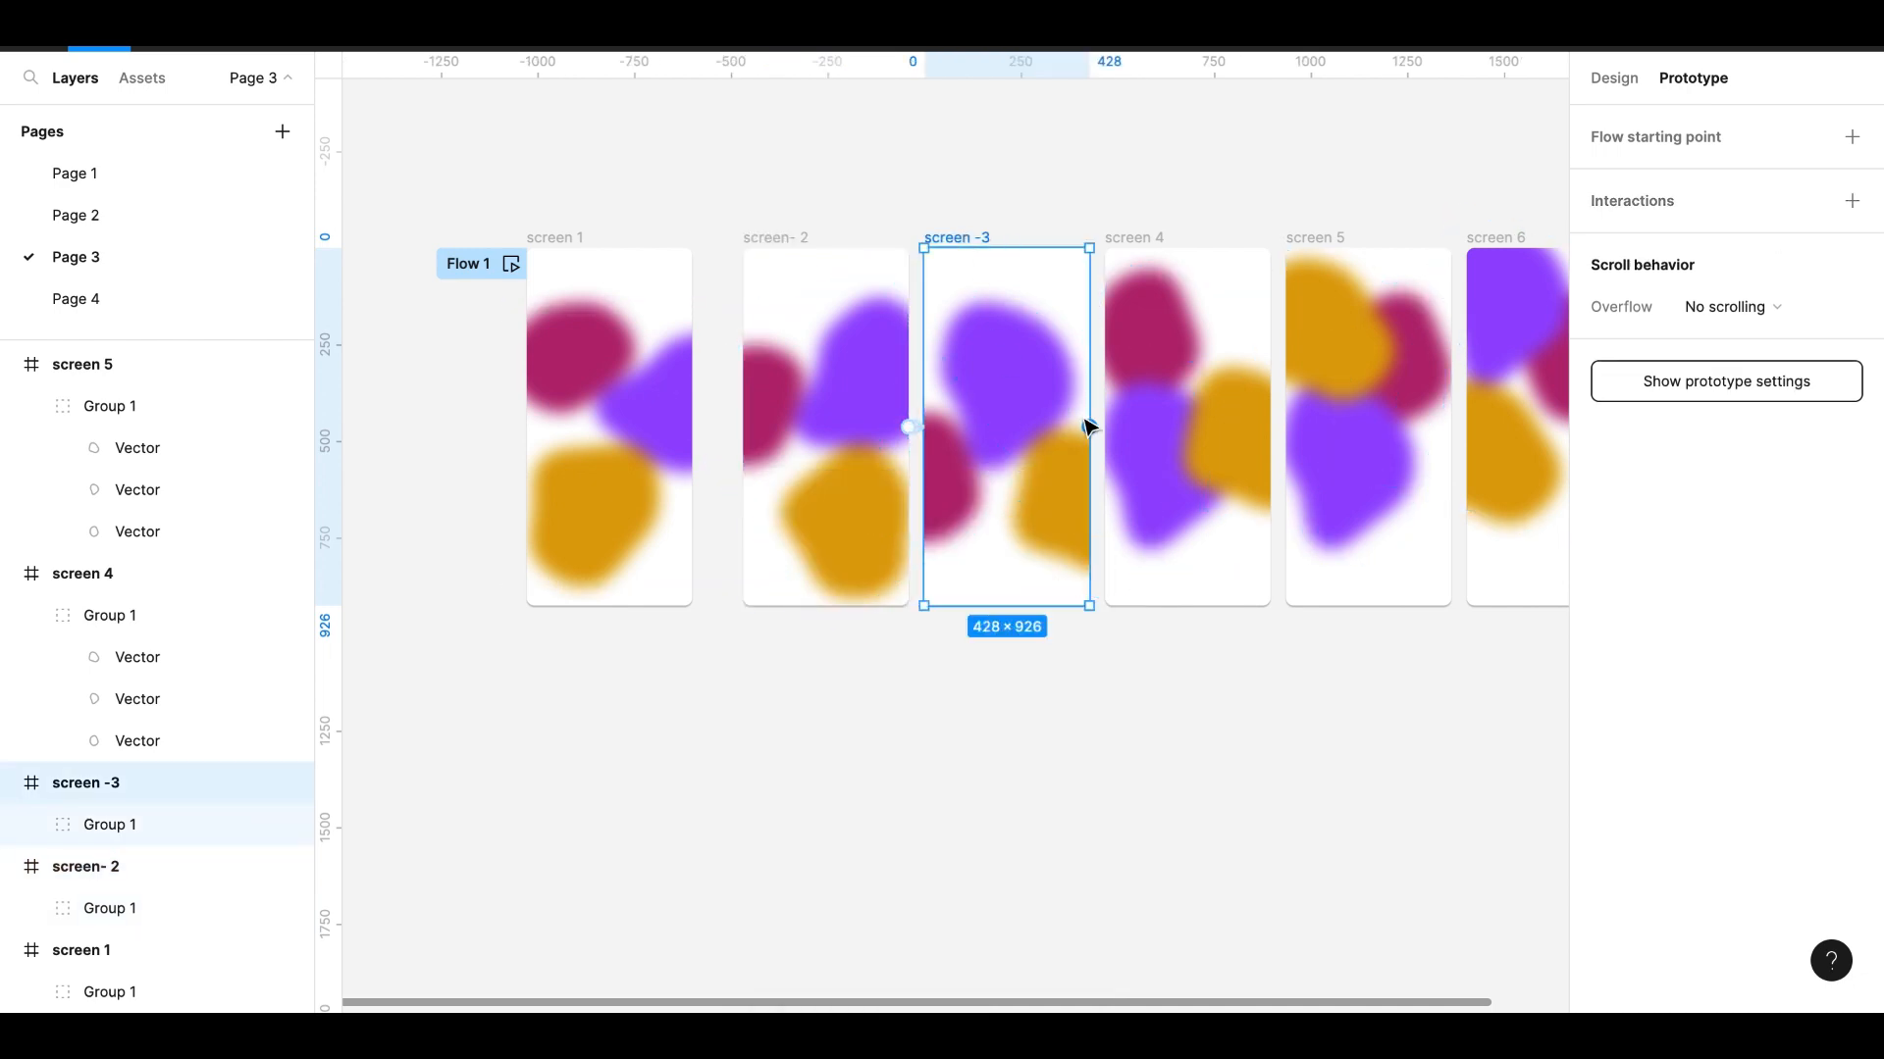
pyautogui.moveTo(1163, 430); pyautogui.dragTo(1164, 432)
pyautogui.click(991, 492)
pyautogui.click(991, 822)
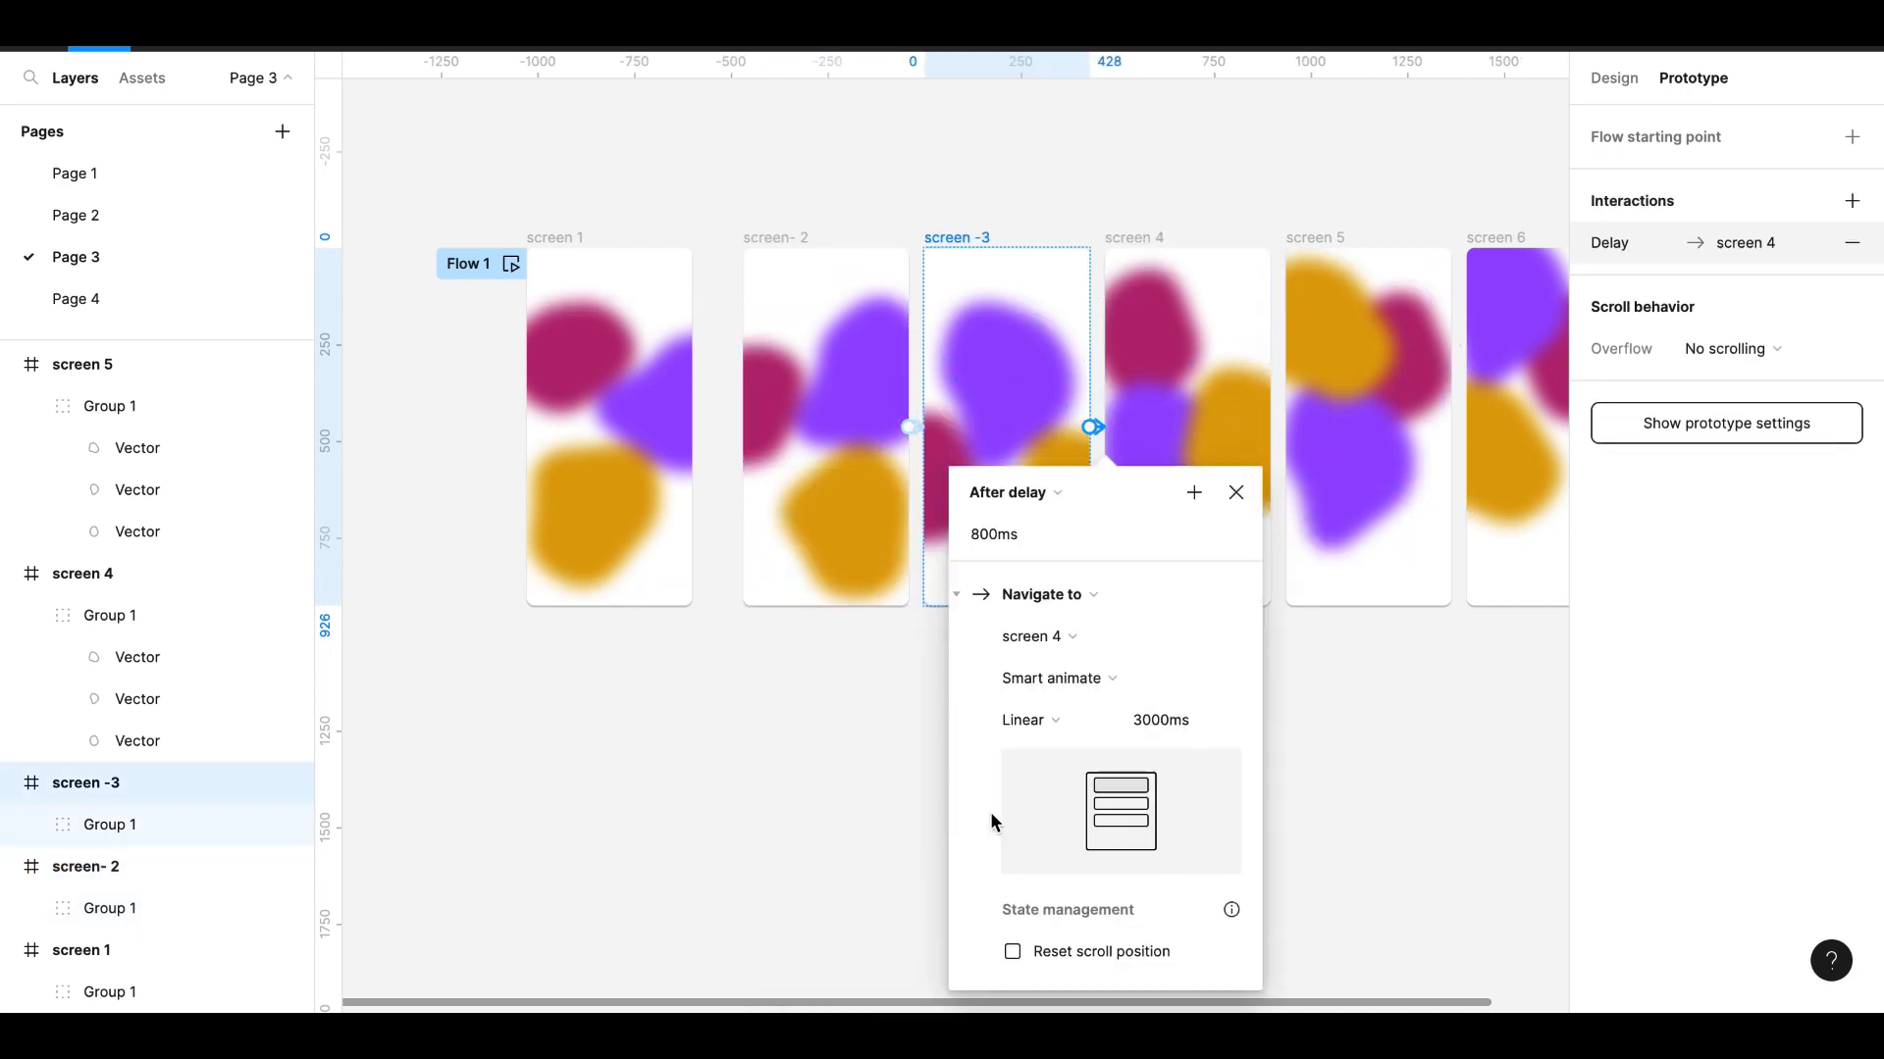
# - Connect screen 4 to screen 5 with an After delay trigger of 100 ms
pyautogui.click(1135, 241)
pyautogui.moveTo(1272, 426); pyautogui.dragTo(1311, 426)
pyautogui.click(1209, 495)
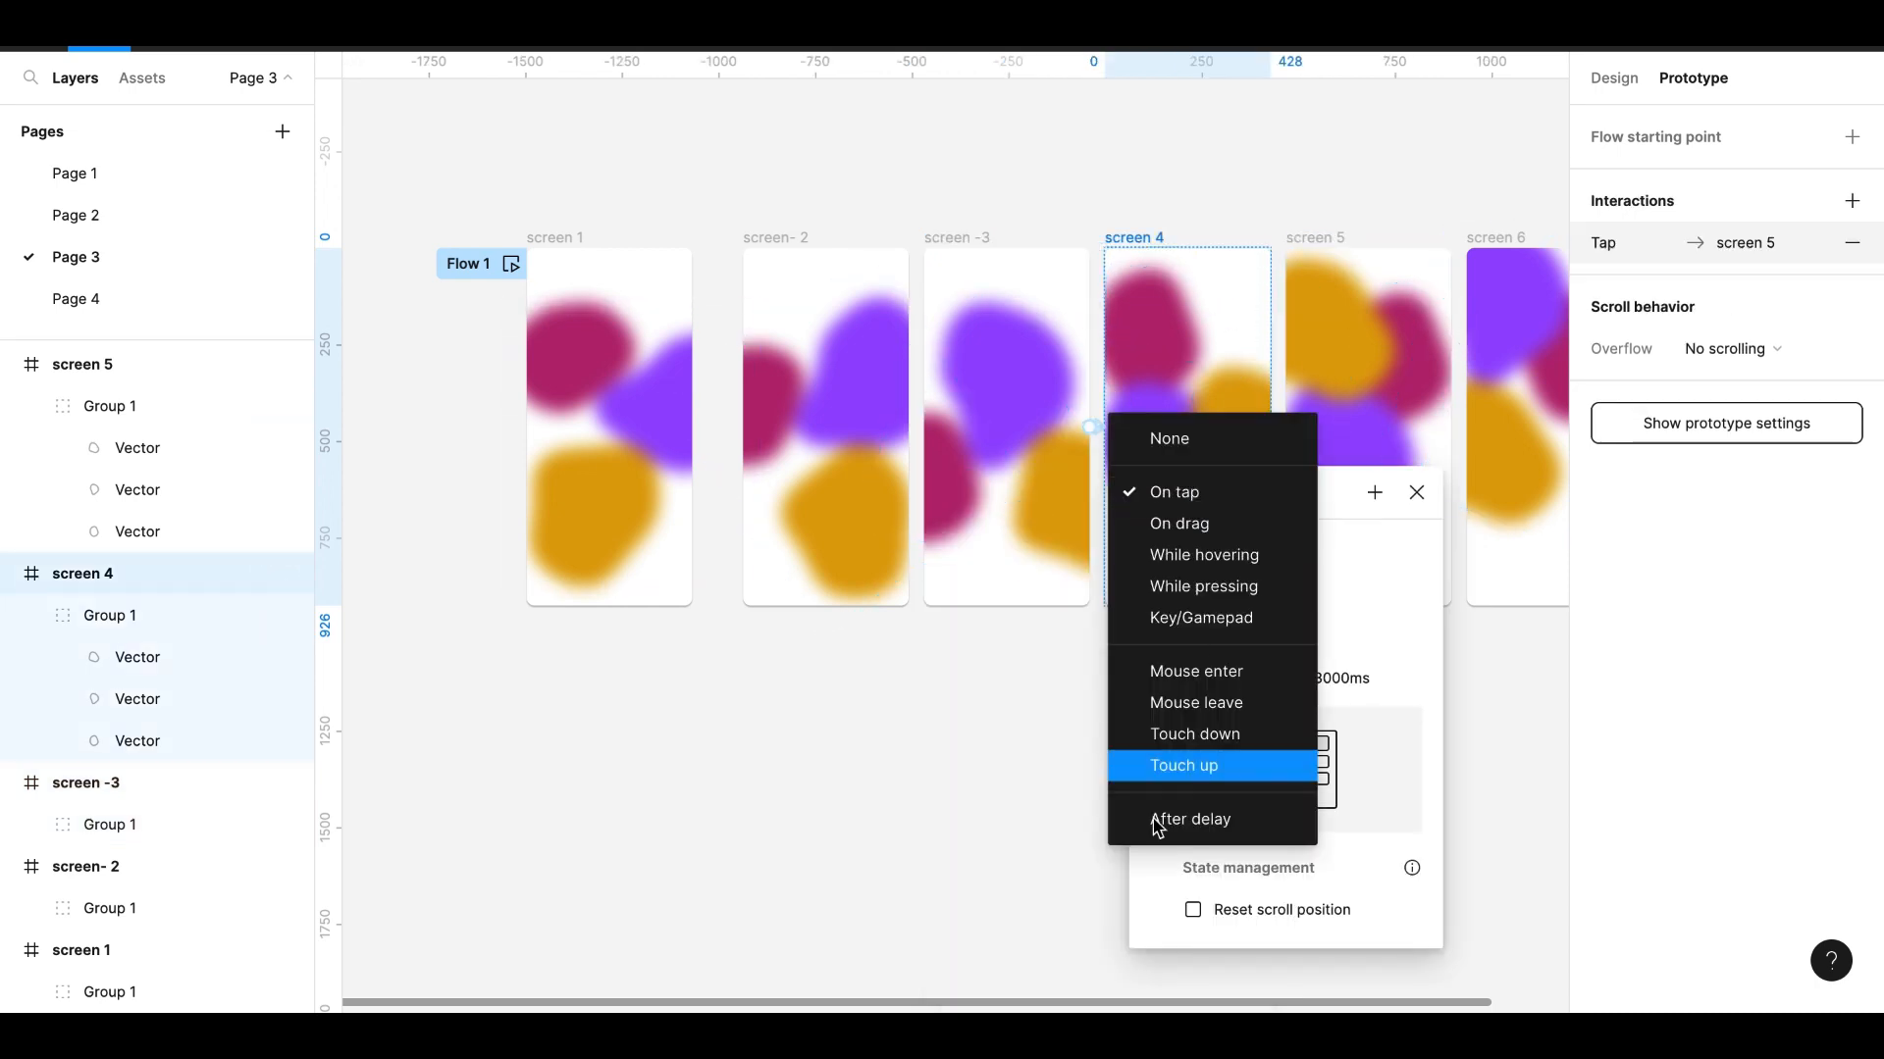
pyautogui.click(1183, 822)
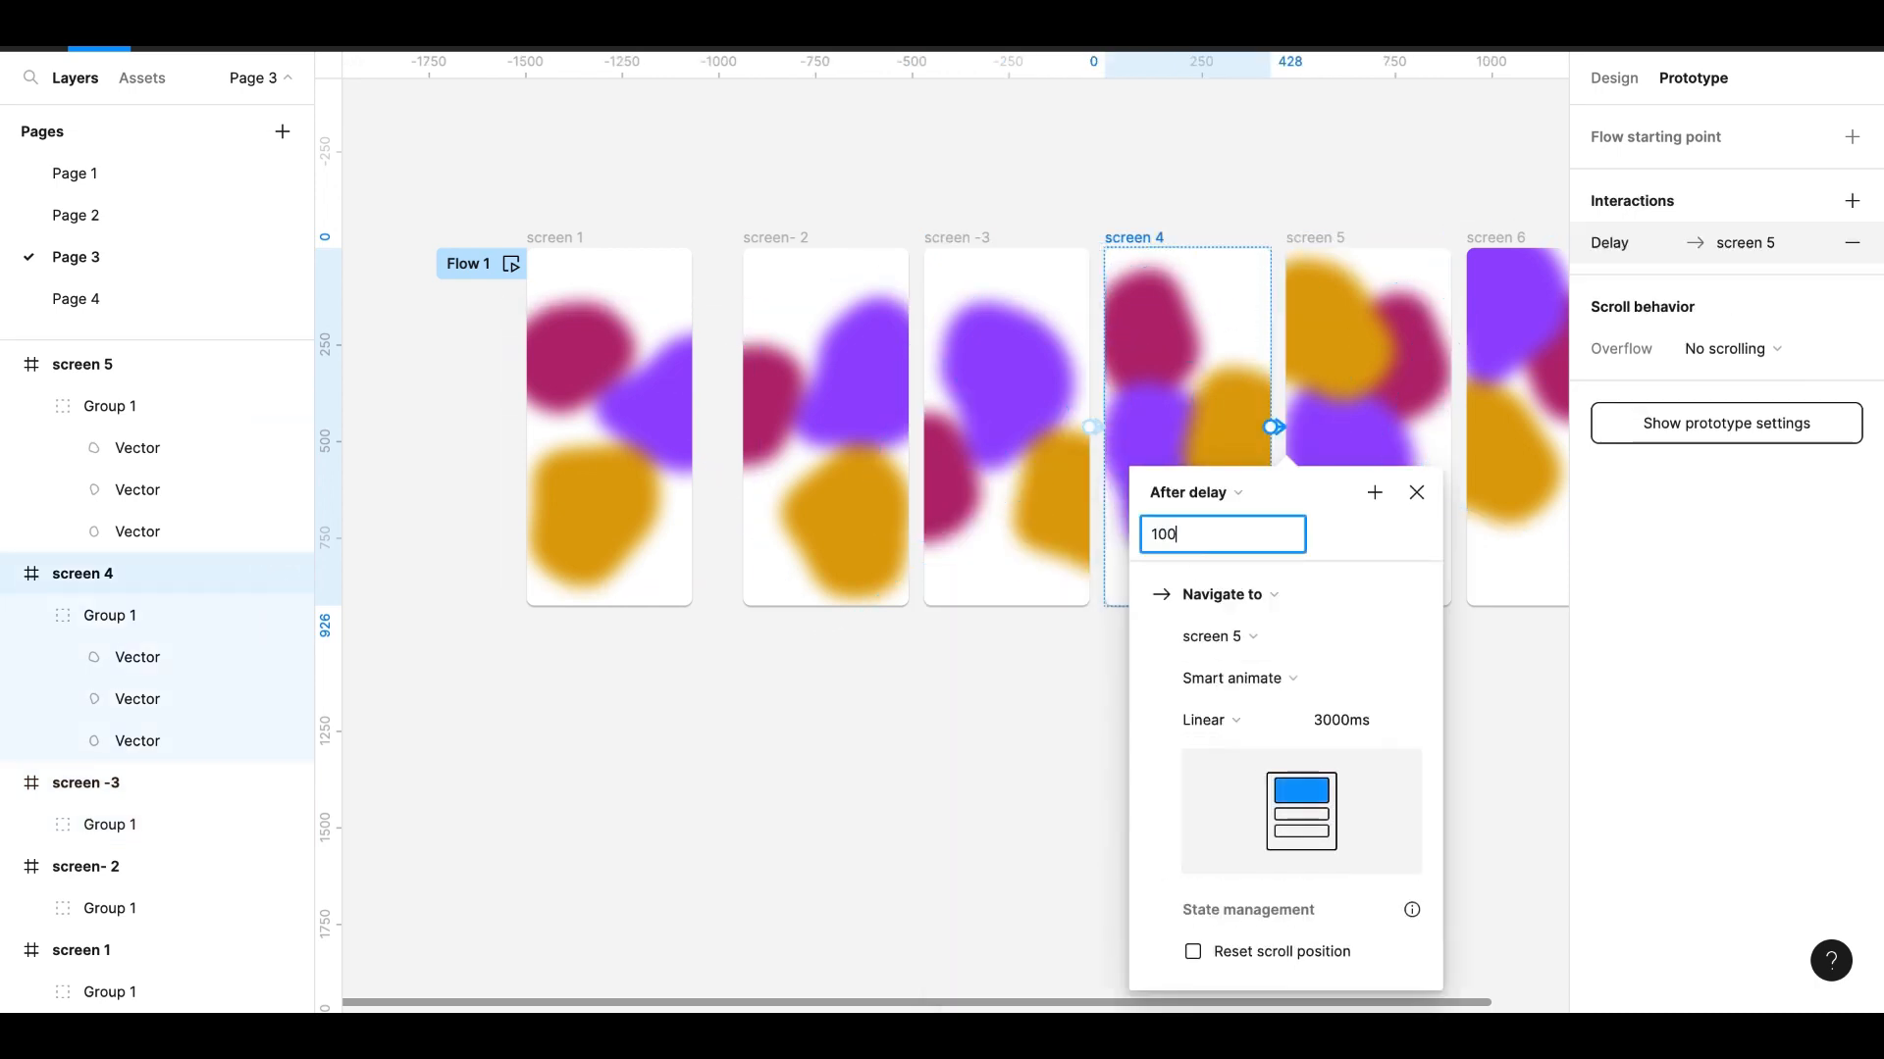
# - Connect screen 5 to screen 6 and set the interaction's trigger to After delay
pyautogui.click(1329, 239)
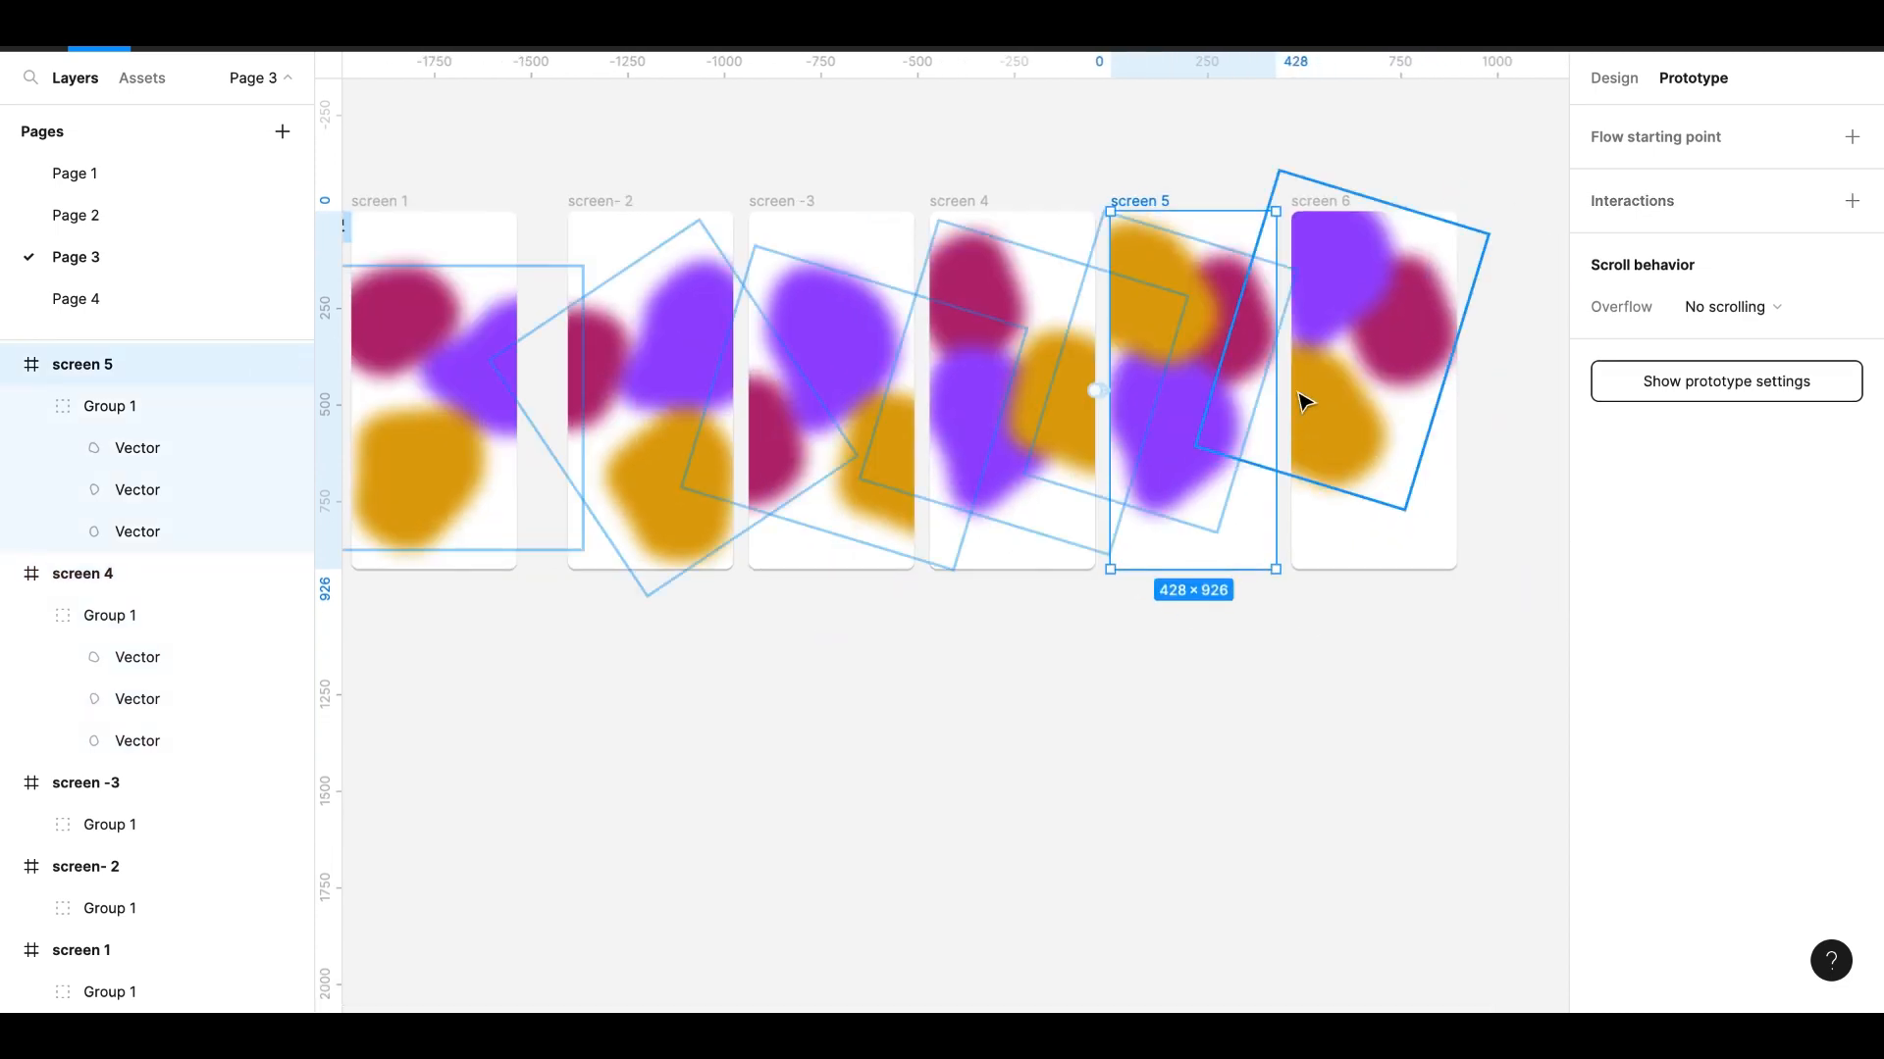
pyautogui.moveTo(1331, 377); pyautogui.dragTo(1331, 378)
pyautogui.click(1183, 456)
pyautogui.click(1190, 778)
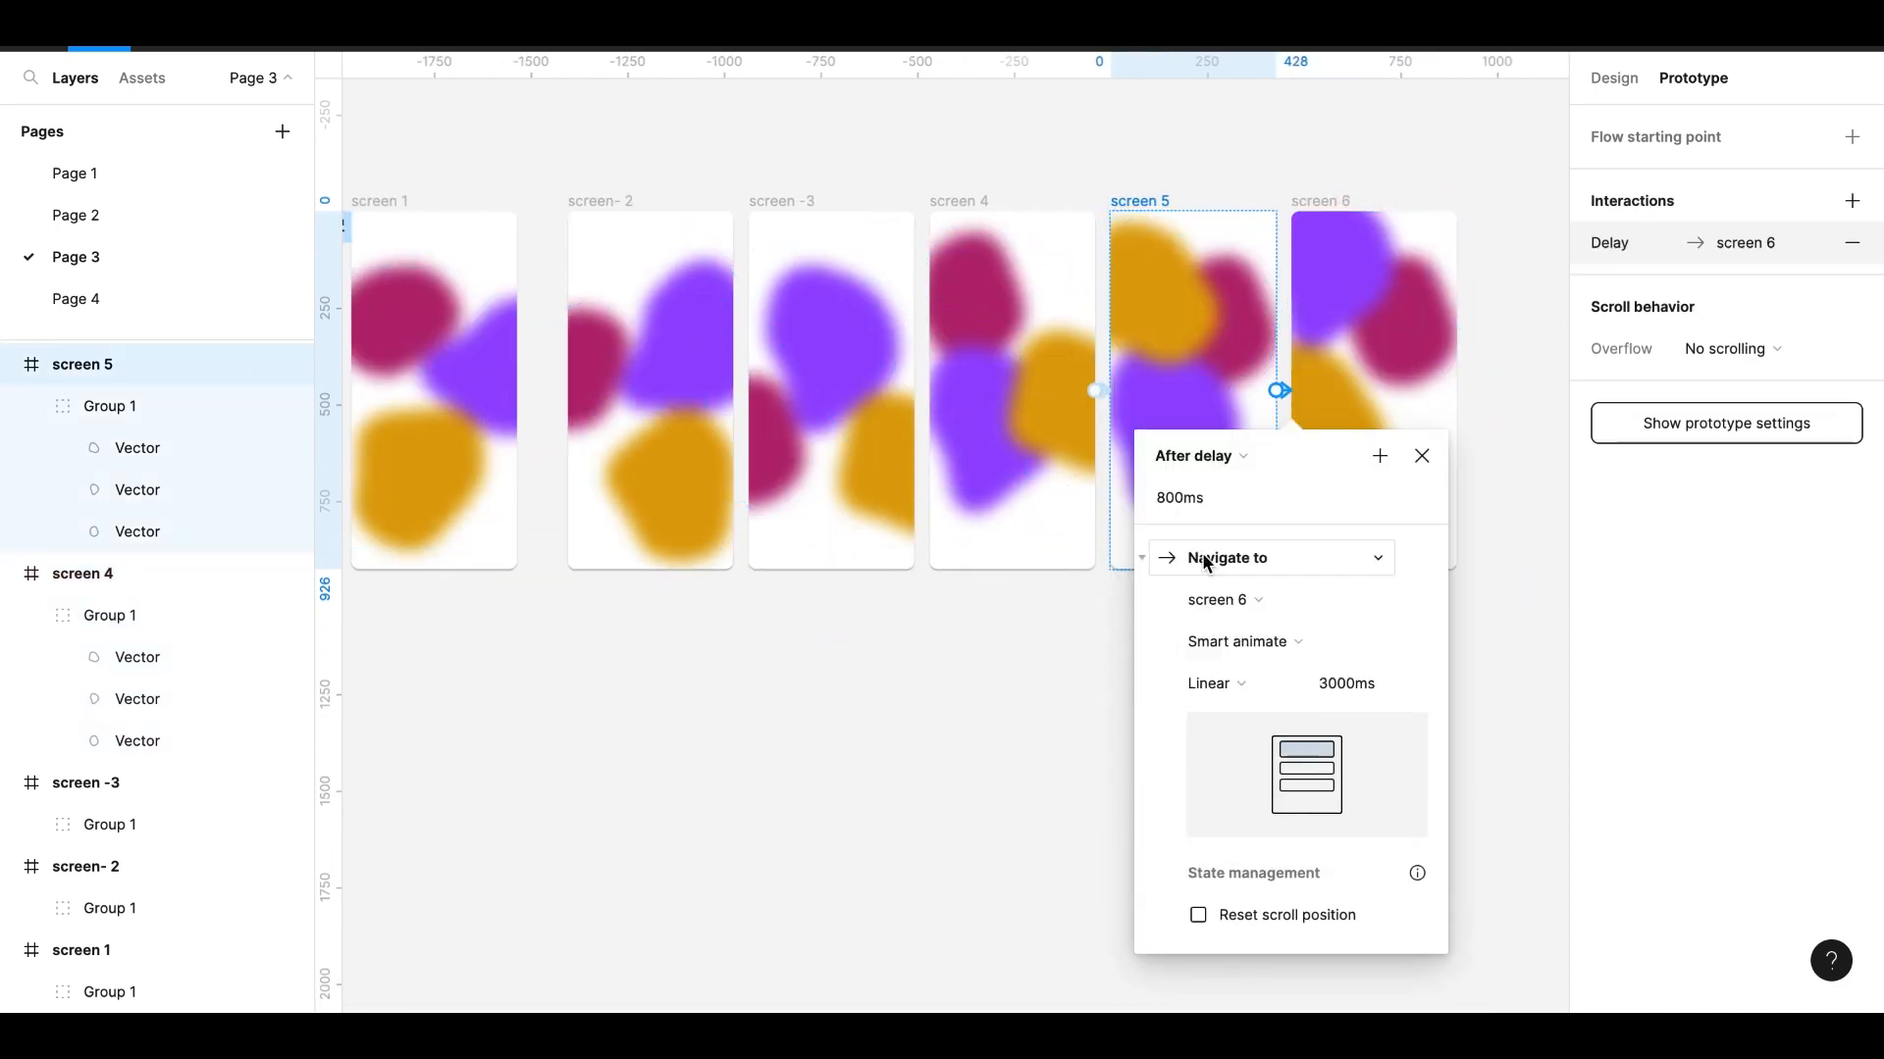
pyautogui.click(1422, 455)
pyautogui.press('Escape')
# - Connect screen 6 back to screen 1 with an After delay trigger of 100 ms to loop the animation
pyautogui.click(1330, 203)
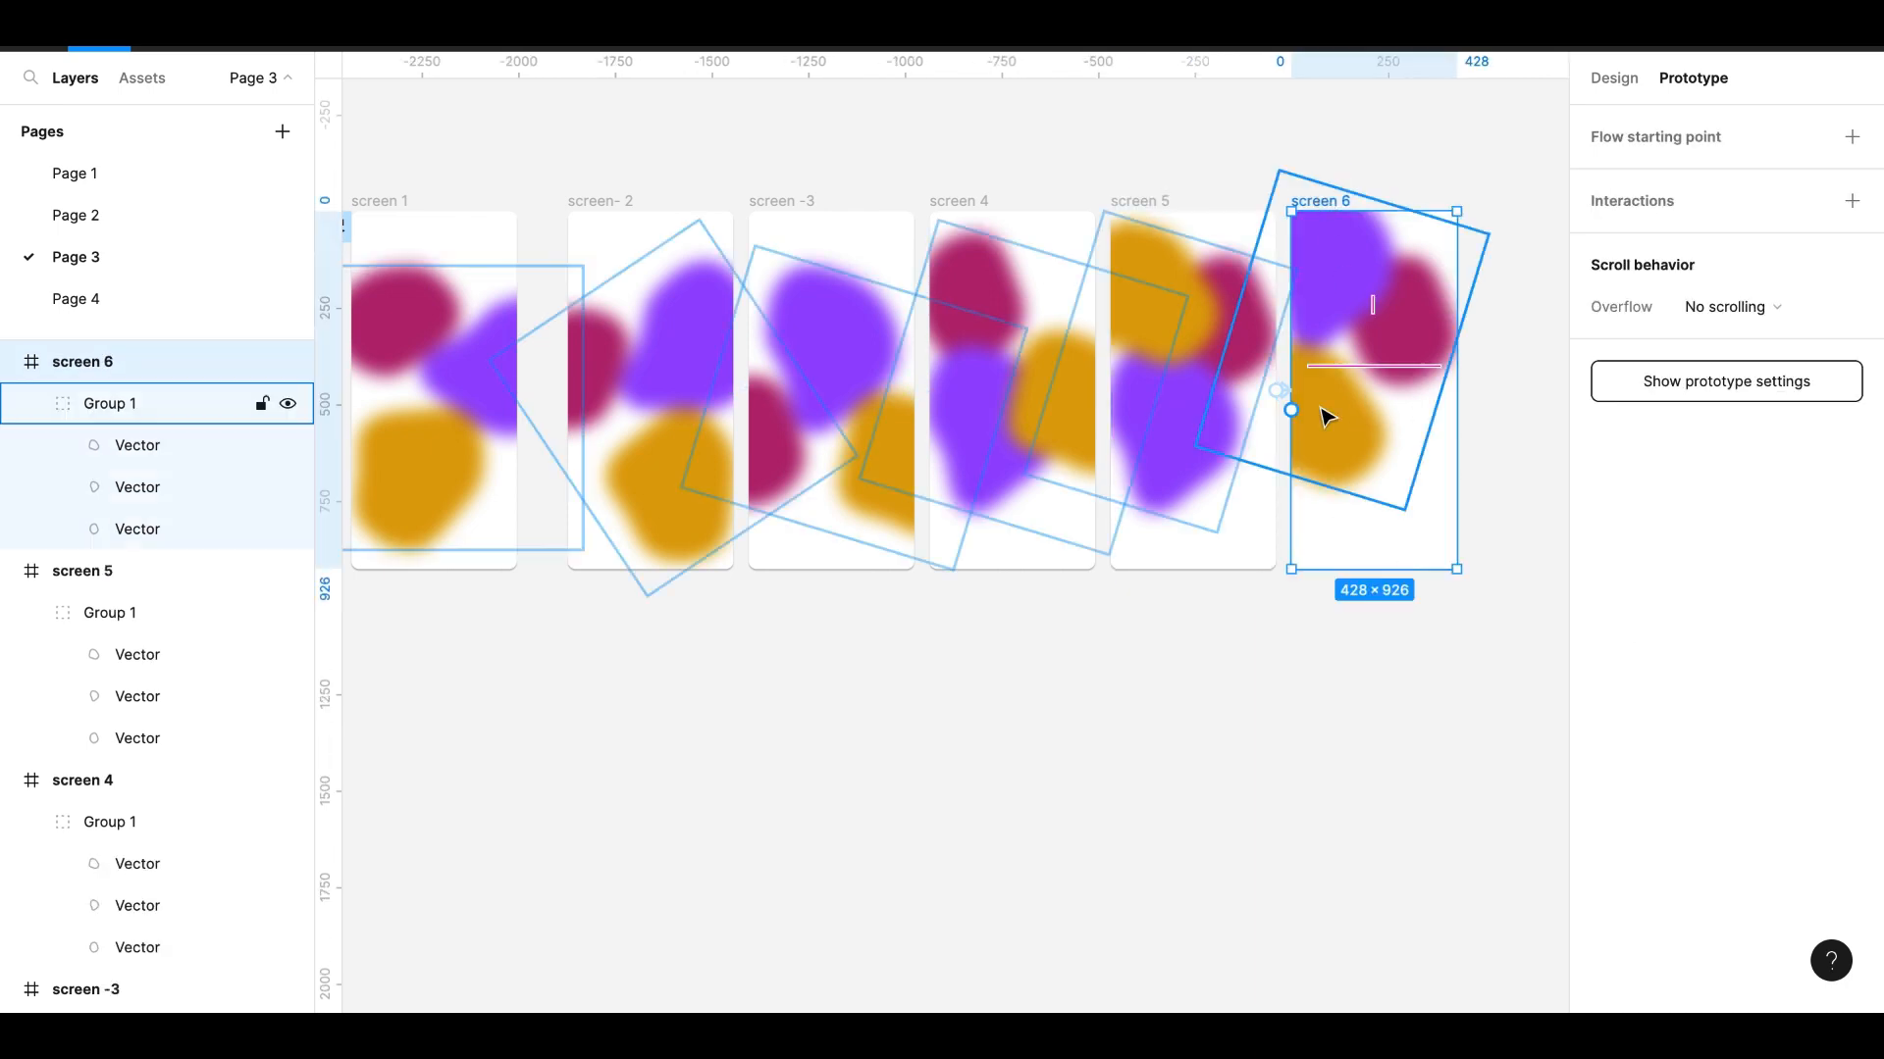
pyautogui.moveTo(1291, 410); pyautogui.dragTo(503, 432)
pyautogui.click(429, 455)
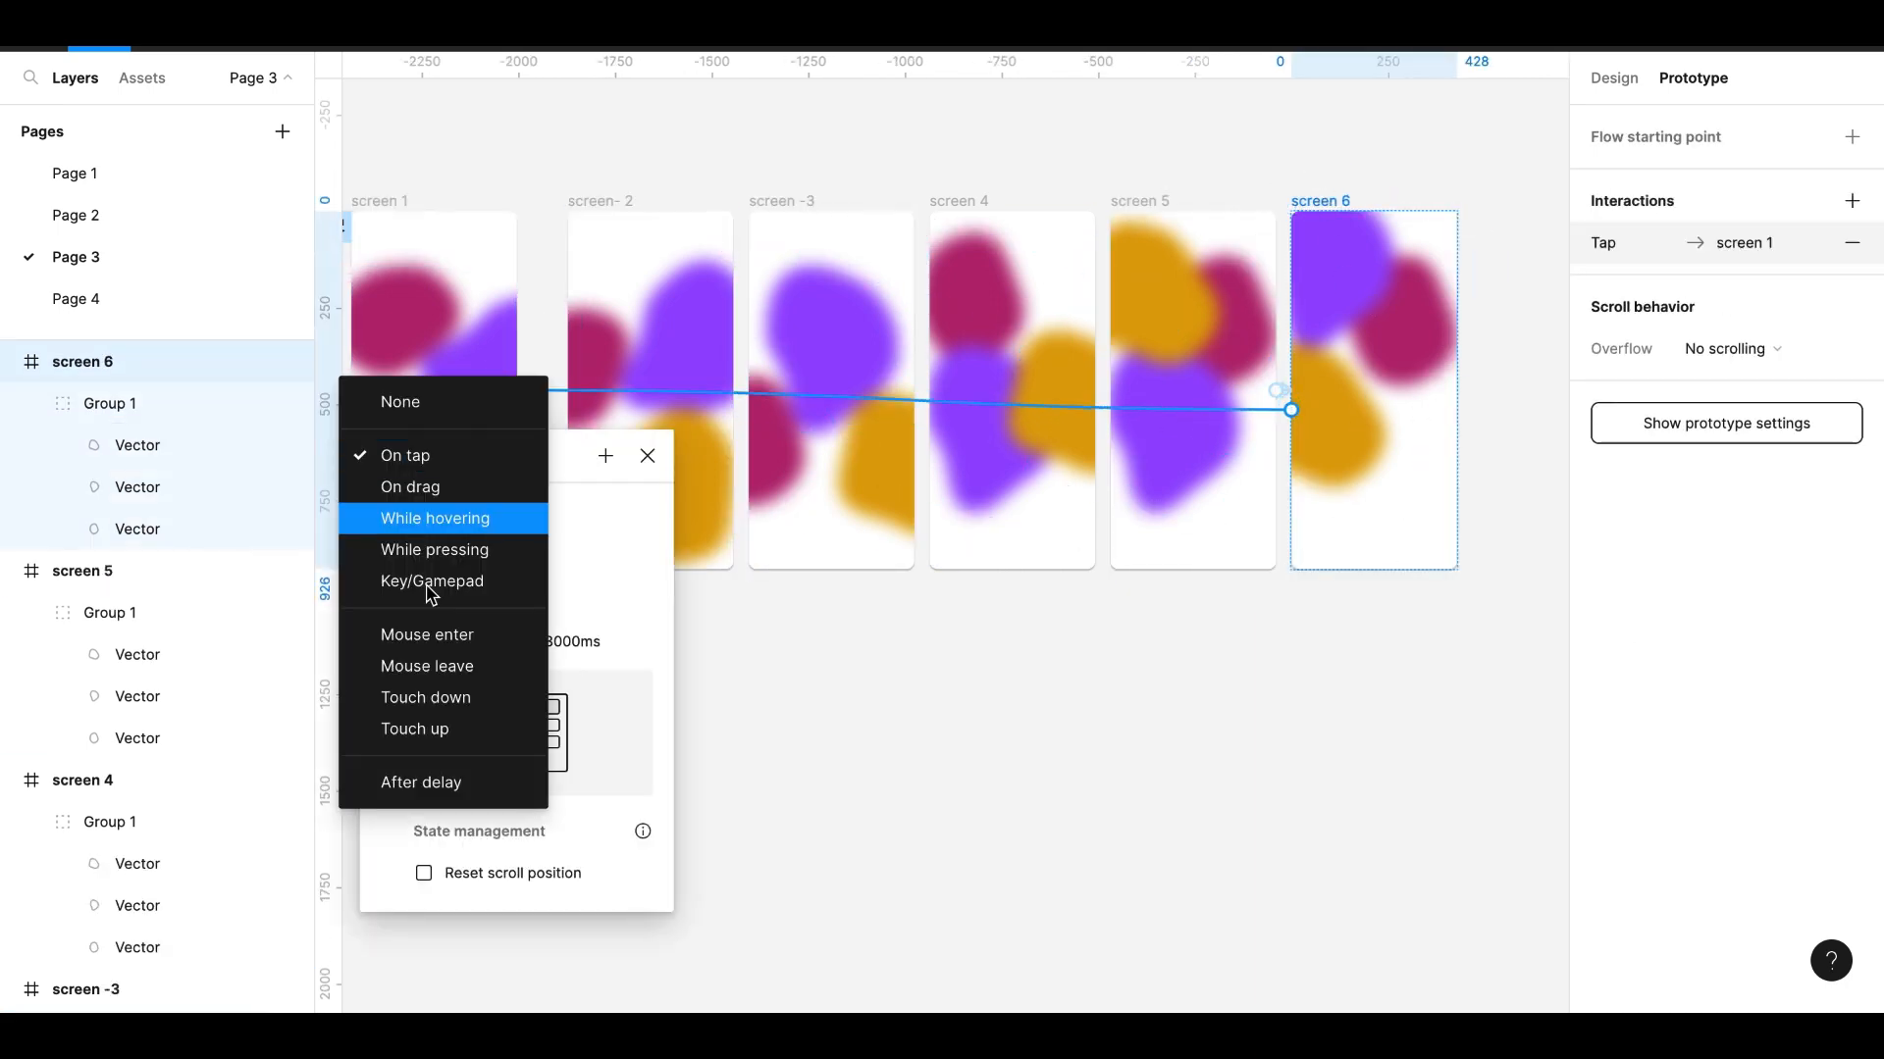
pyautogui.click(506, 781)
pyautogui.click(408, 497)
pyautogui.write('100')
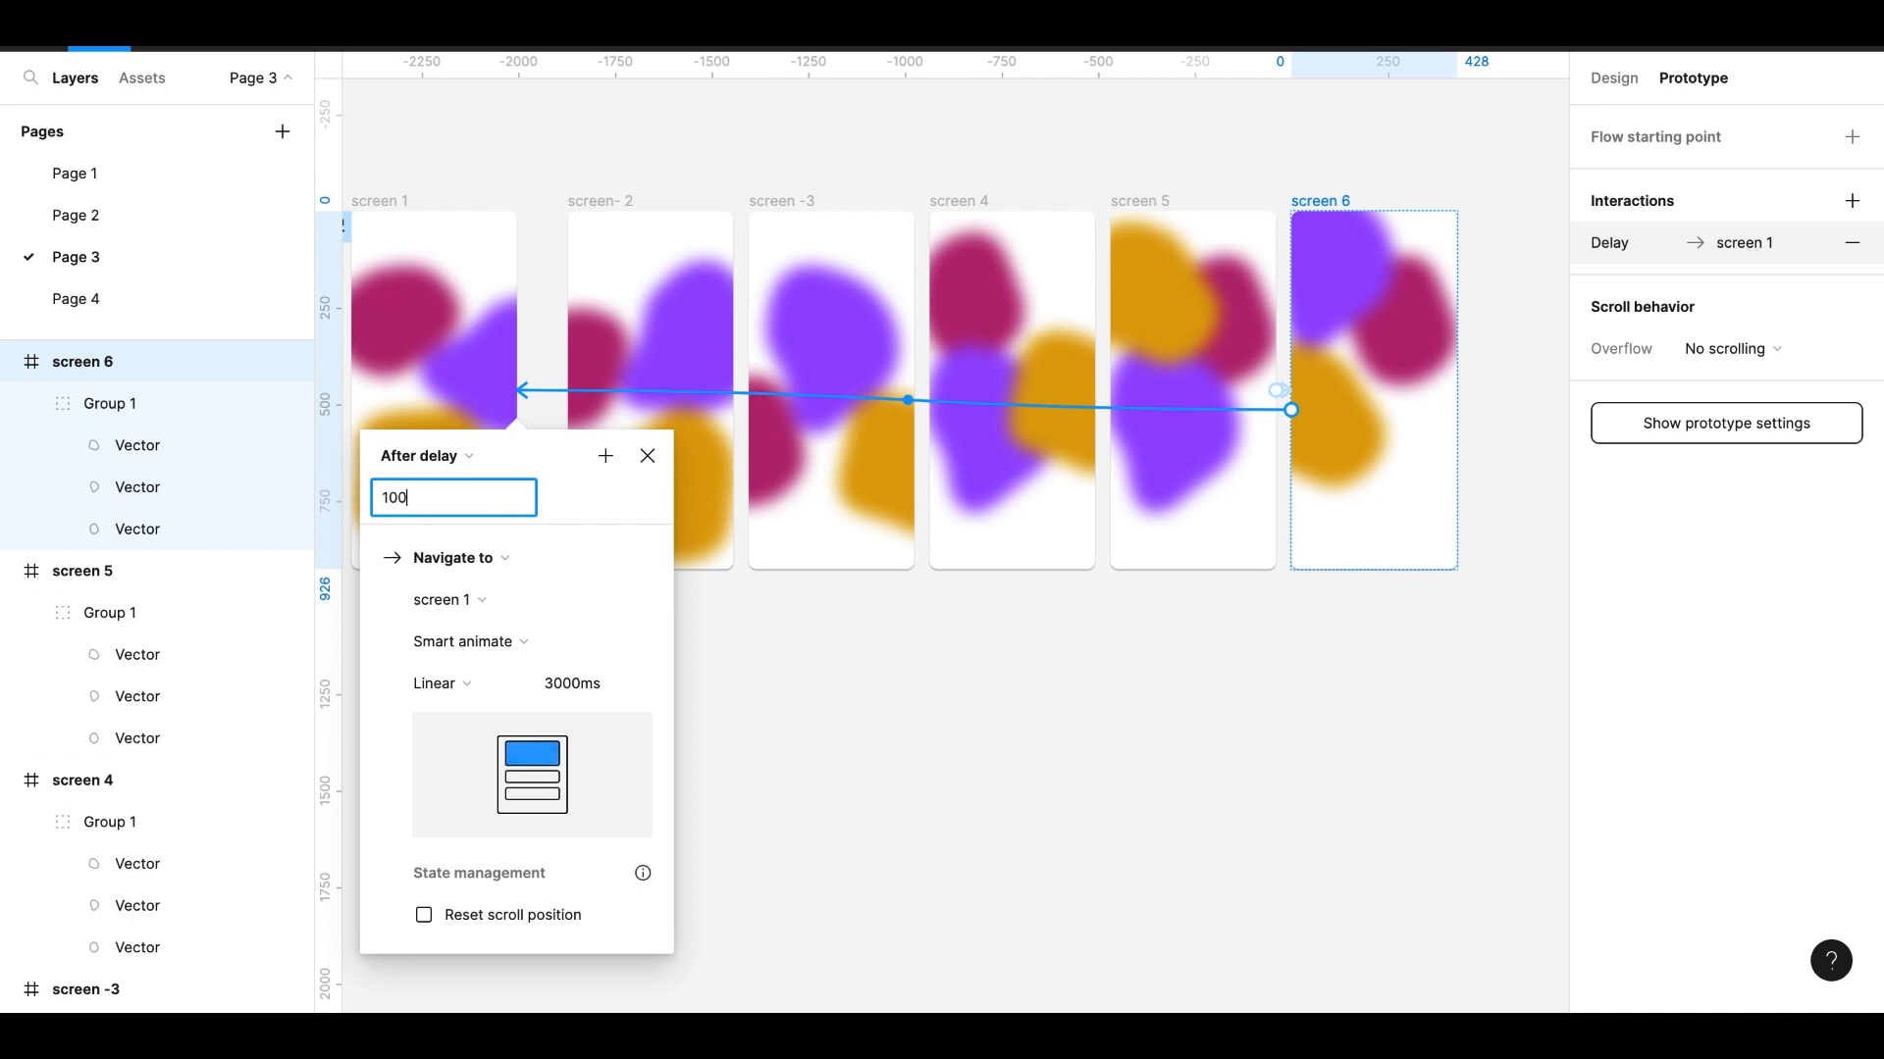
pyautogui.press('Return')
pyautogui.click(648, 456)
# - Preview Flow 1 from screen 1 to check the blob animation, and close the preview
pyautogui.hscroll(-5, 799, 627)
pyautogui.scroll(1, 799, 628)
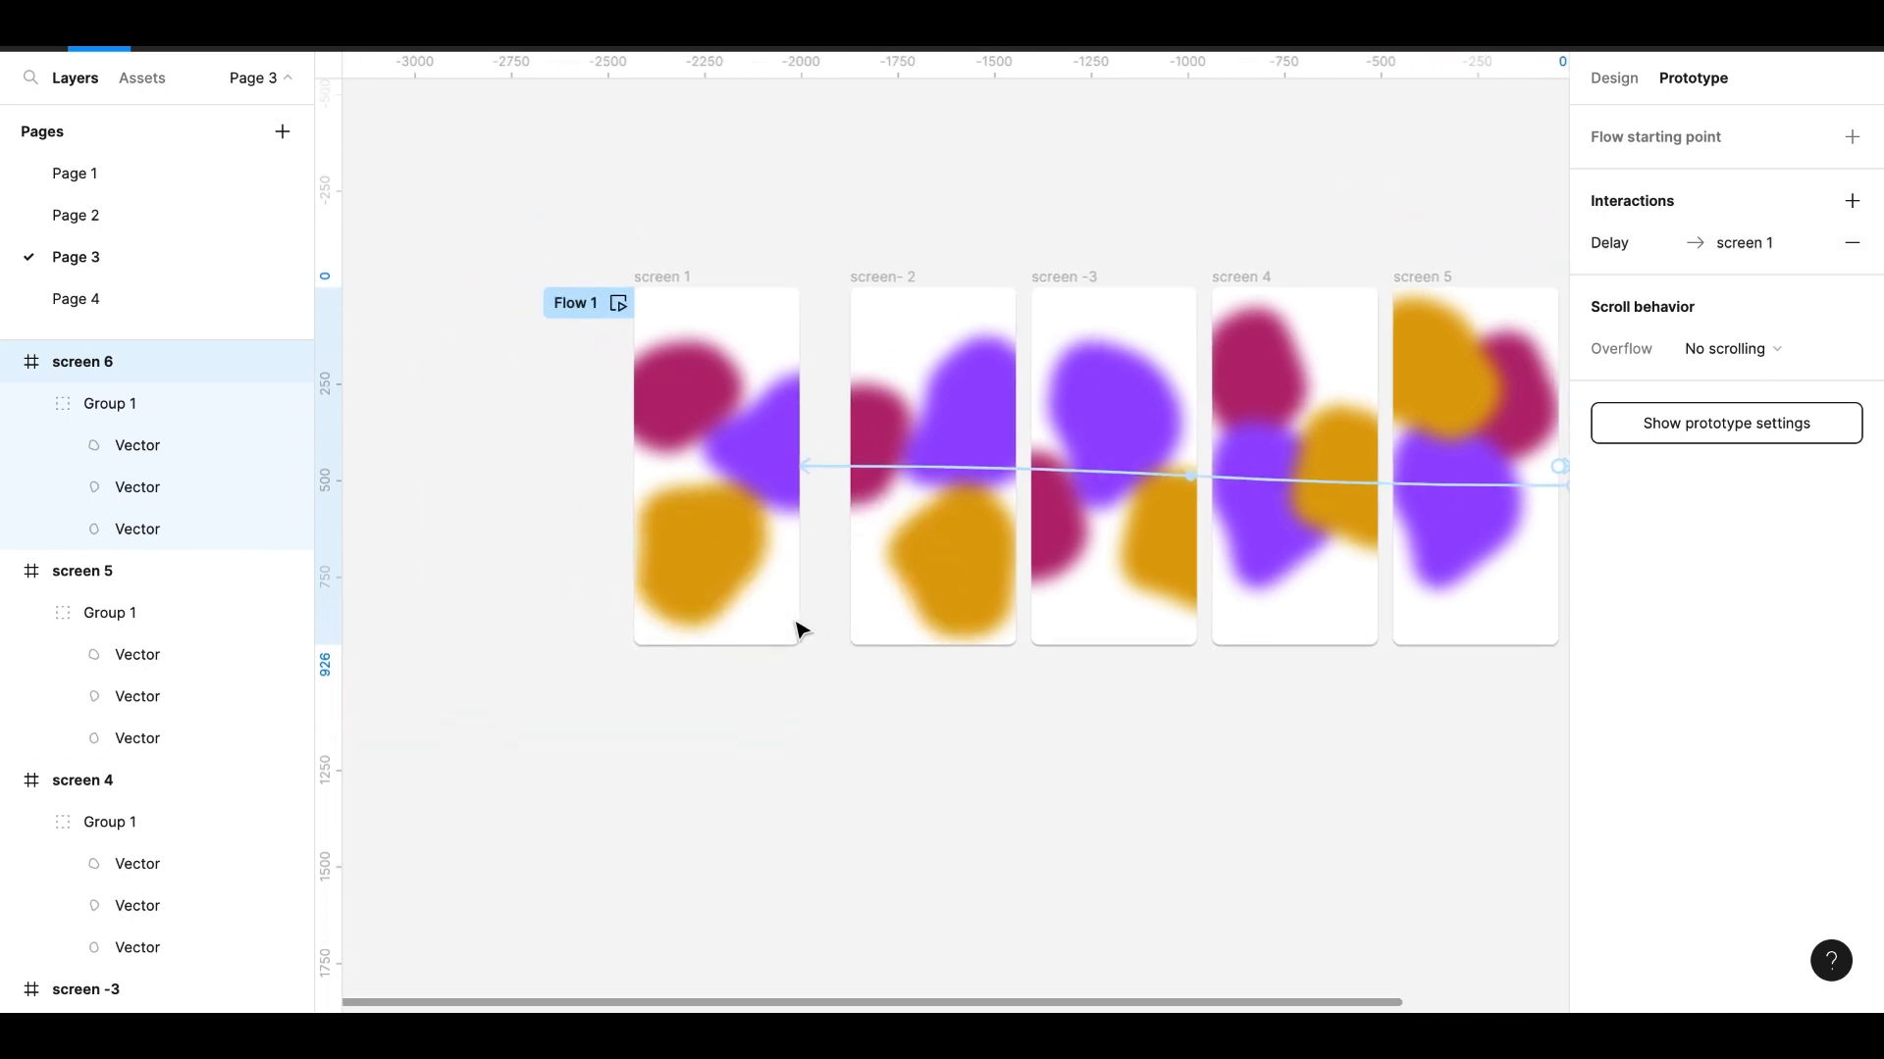
pyautogui.scroll(5, 799, 628)
pyautogui.hscroll(-3, 799, 628)
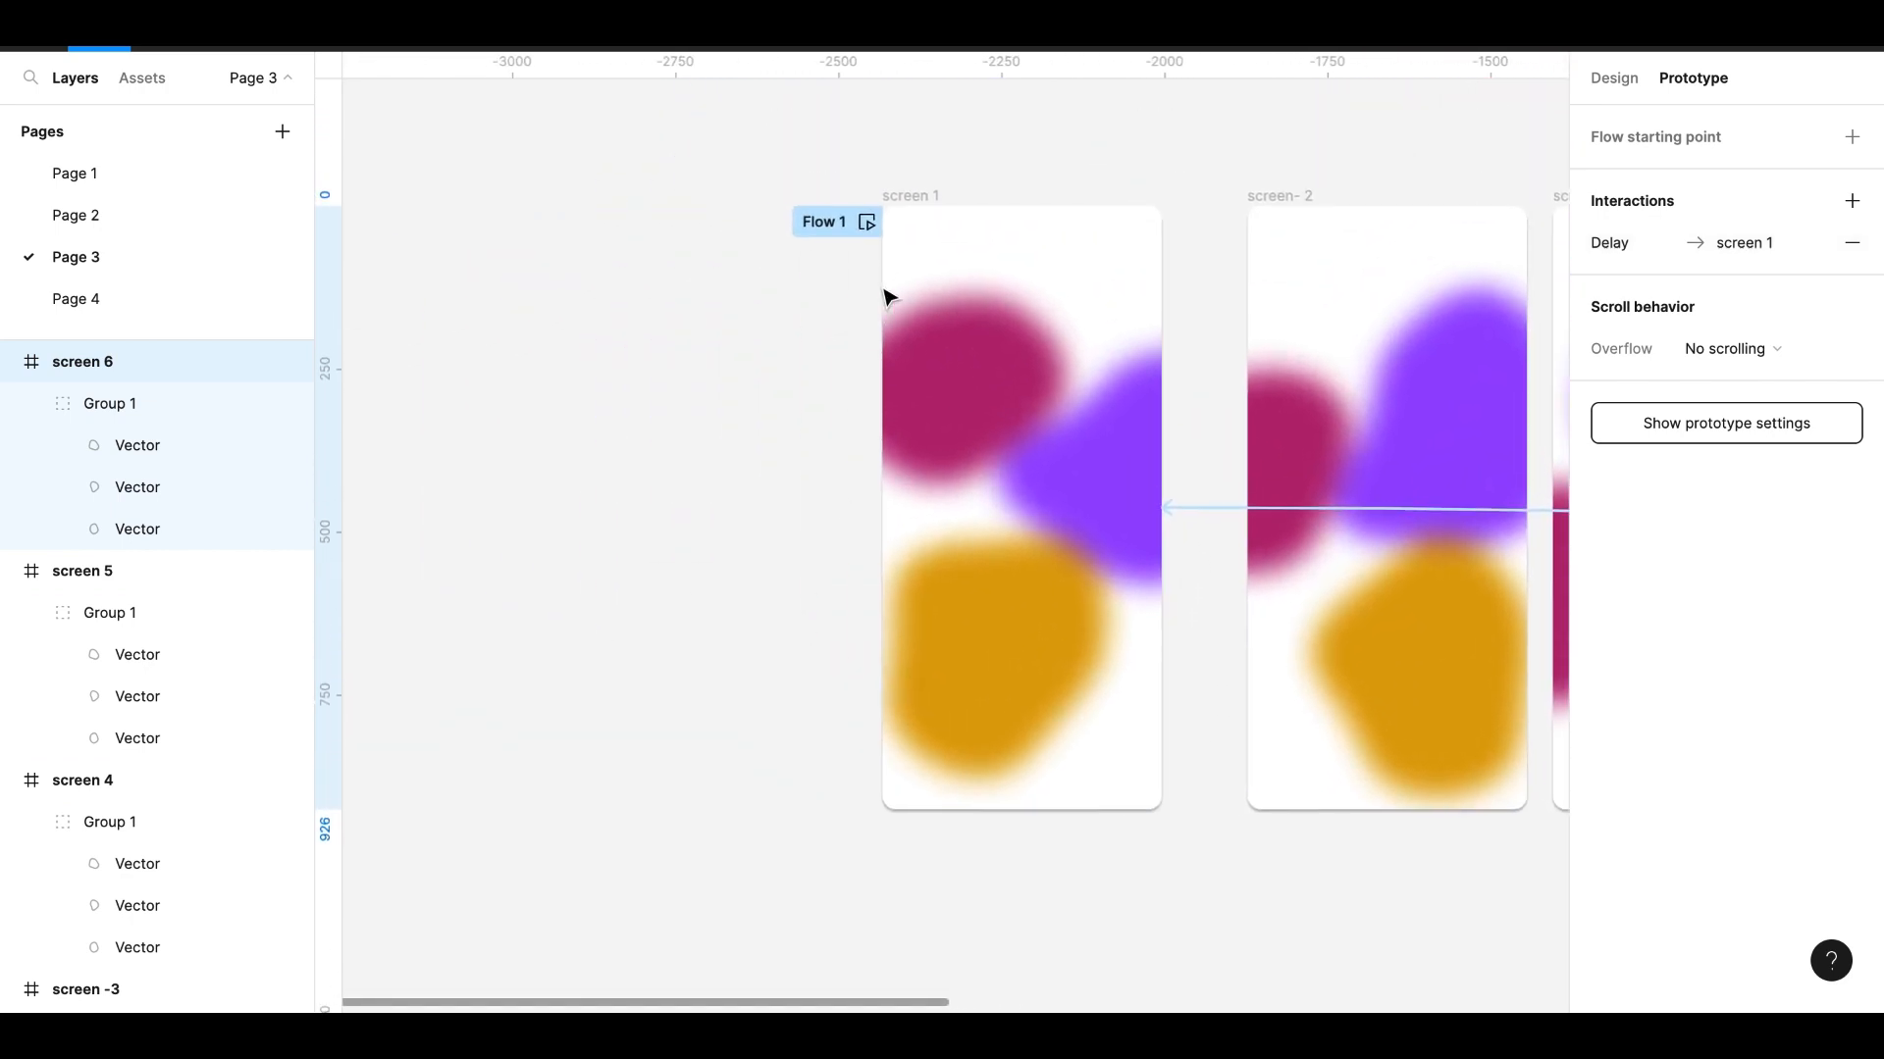
pyautogui.click(868, 221)
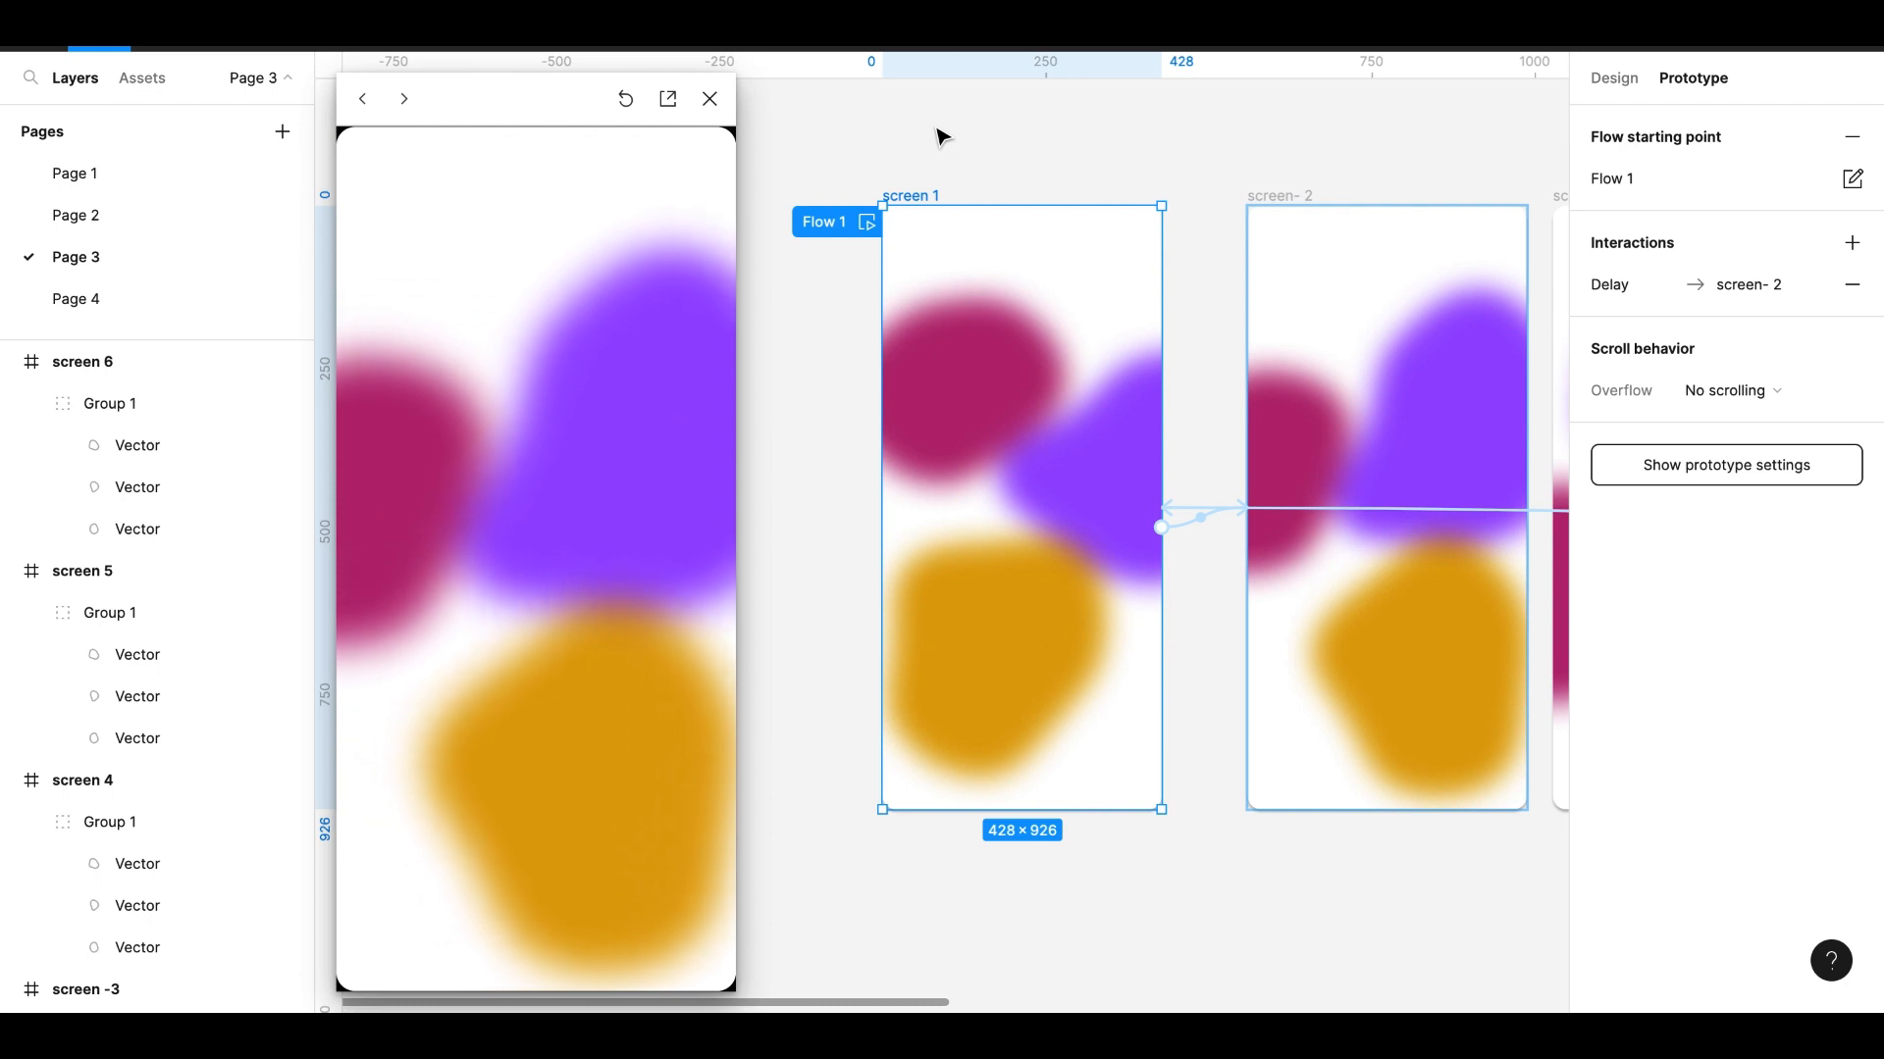
pyautogui.click(710, 100)
pyautogui.hscroll(3, 811, 483)
pyautogui.scroll(-1, 812, 484)
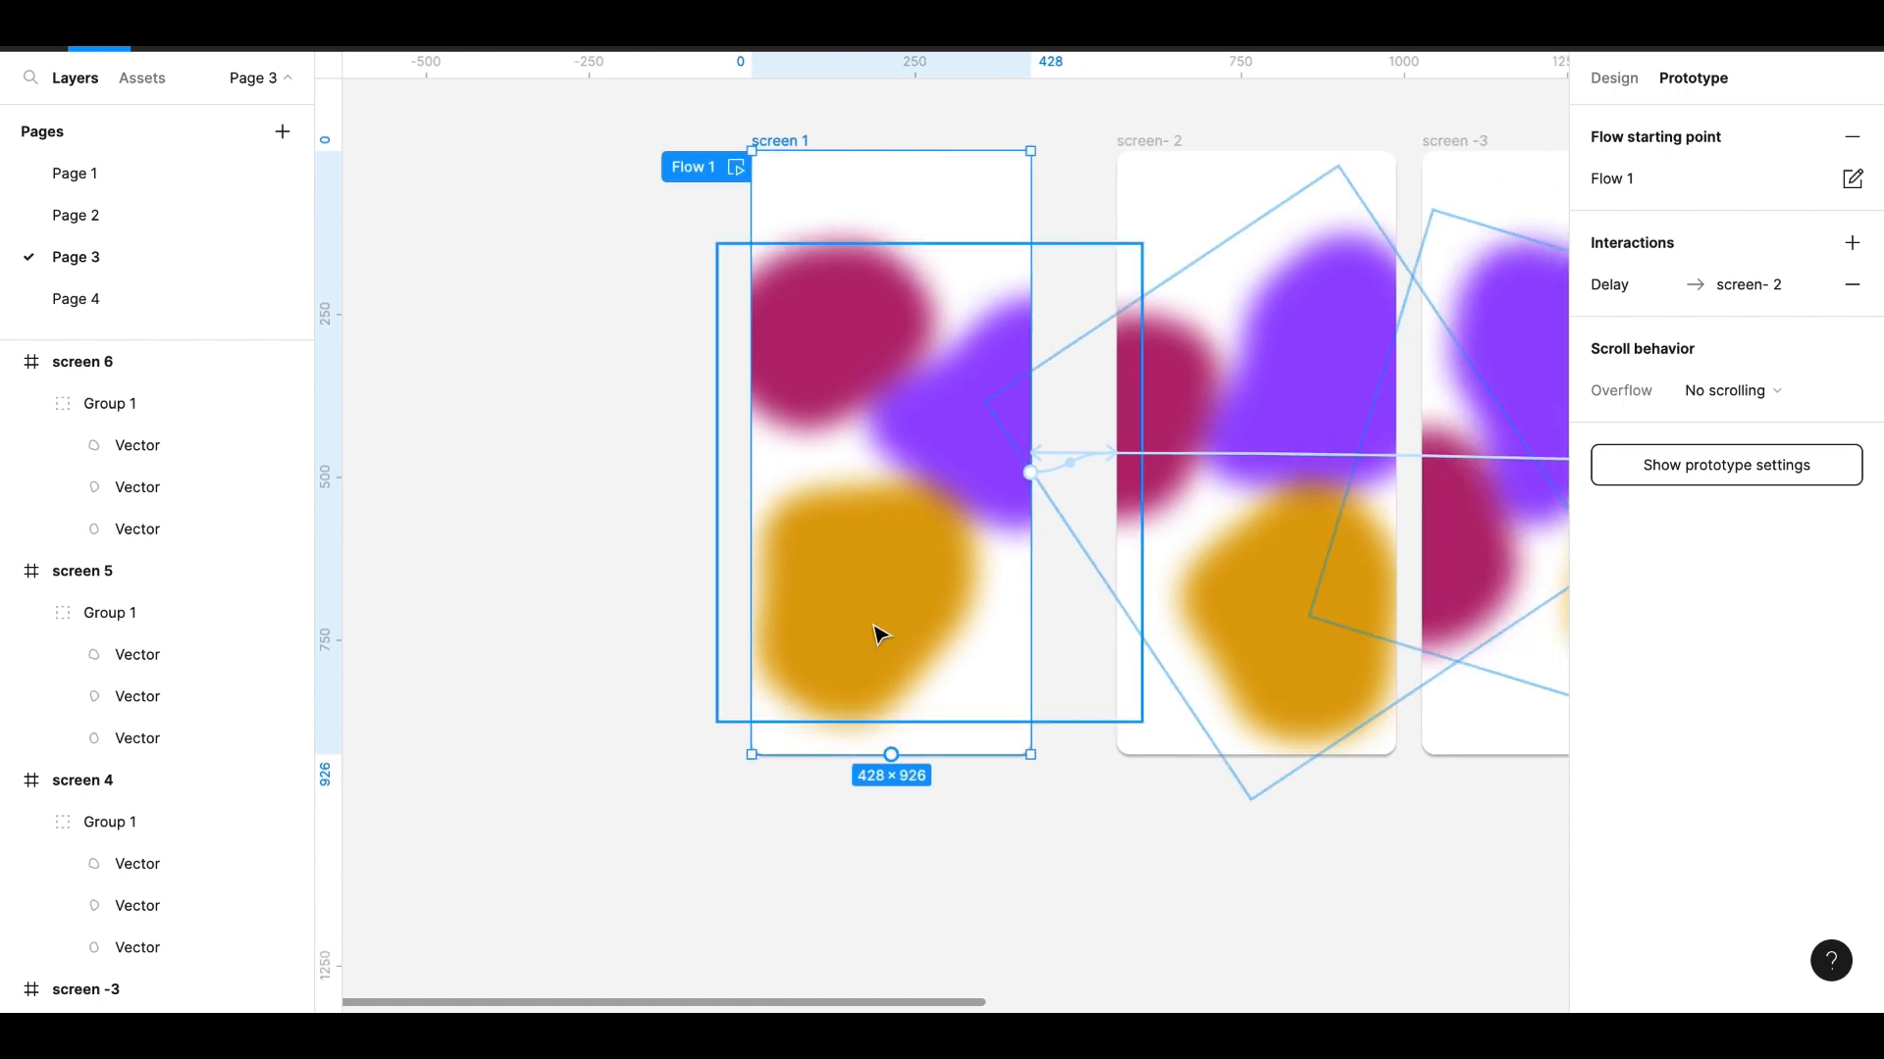
pyautogui.click(580, 626)
pyautogui.hscroll(3, 581, 628)
pyautogui.scroll(-1, 581, 628)
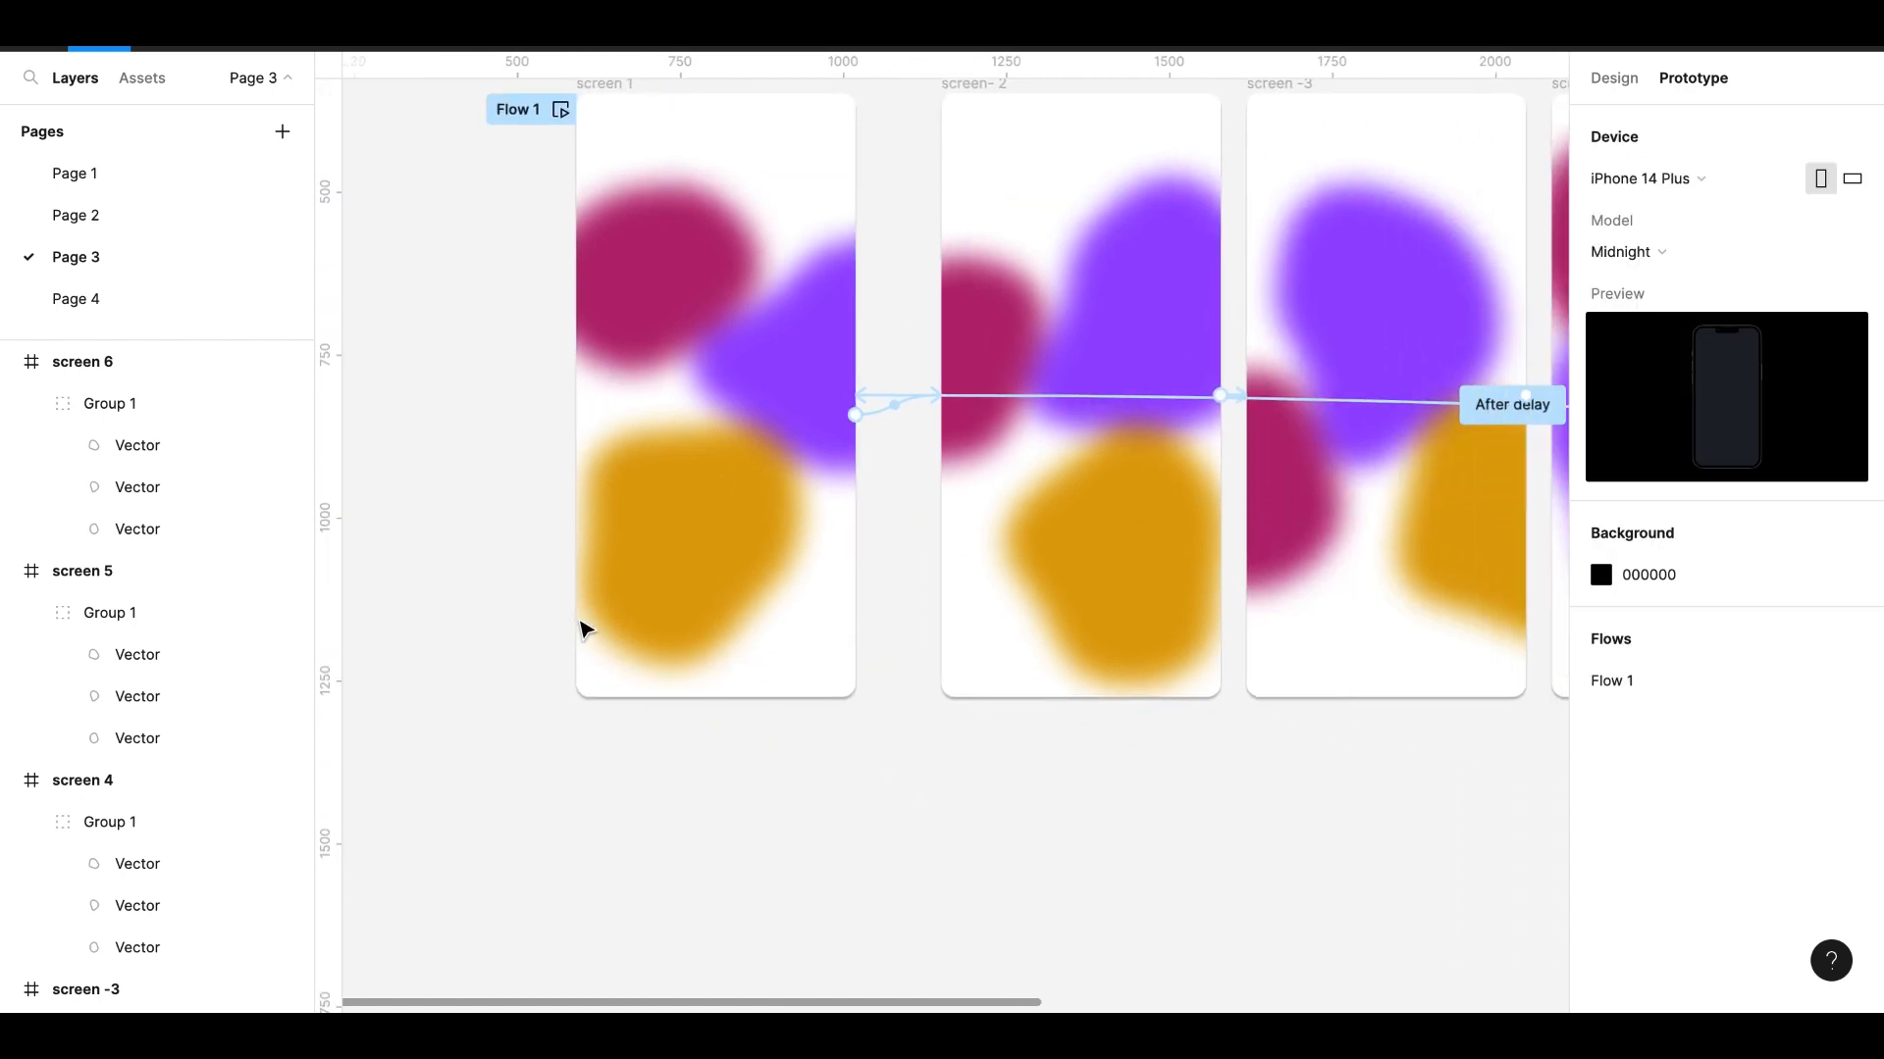